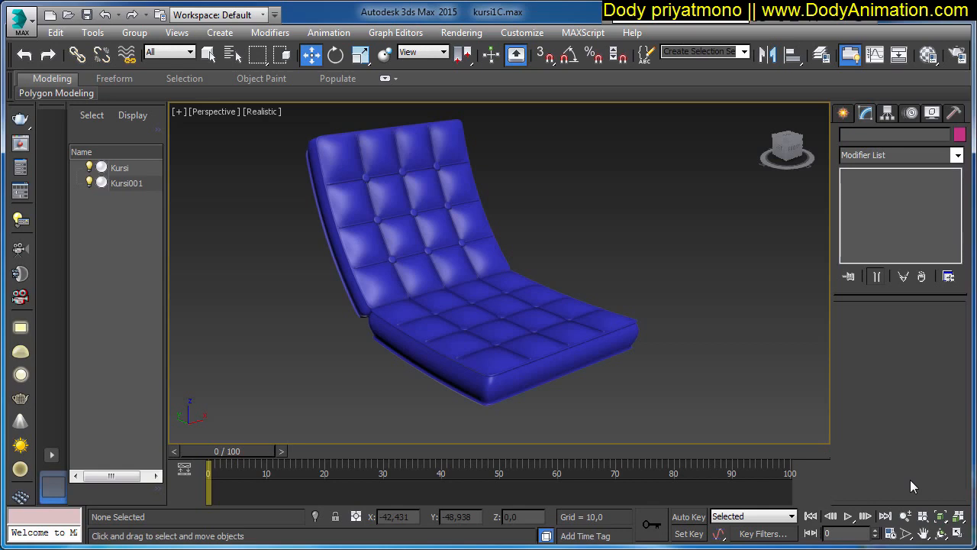
- In the Left view, draw a curved line down behind the backrest, sloping under the seat to a short flat foot at the front
middle_click_drag(379, 286, 735, 232, "alt")
left_click(844, 113)
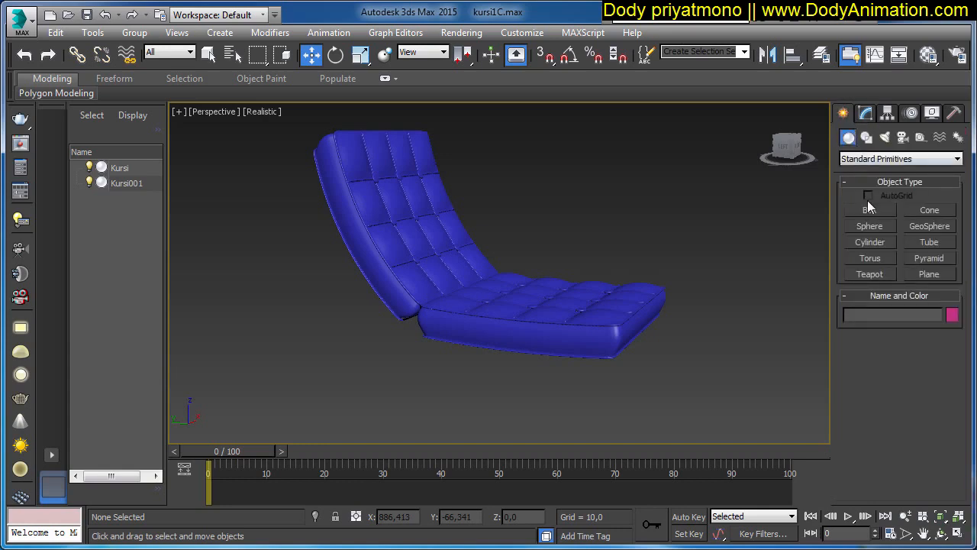
left_click(866, 137)
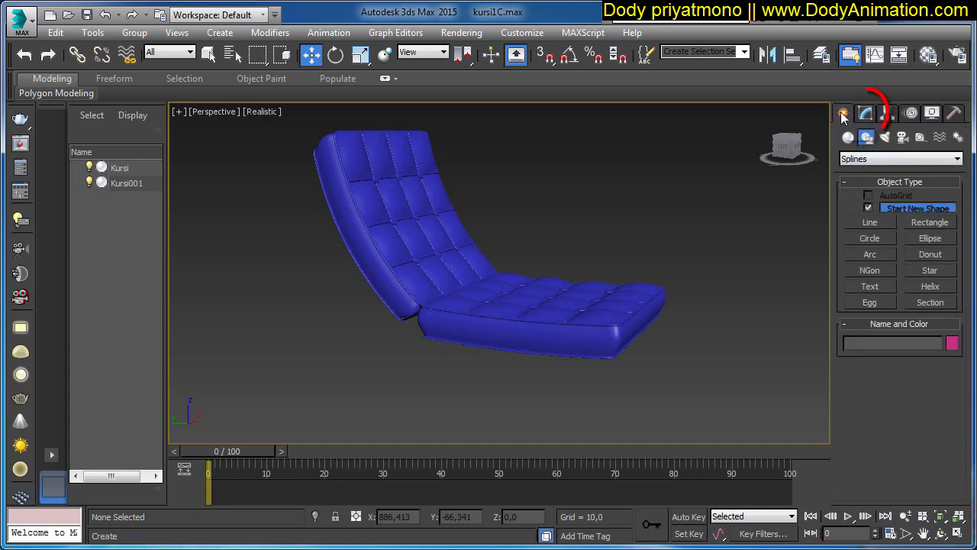
left_click(871, 222)
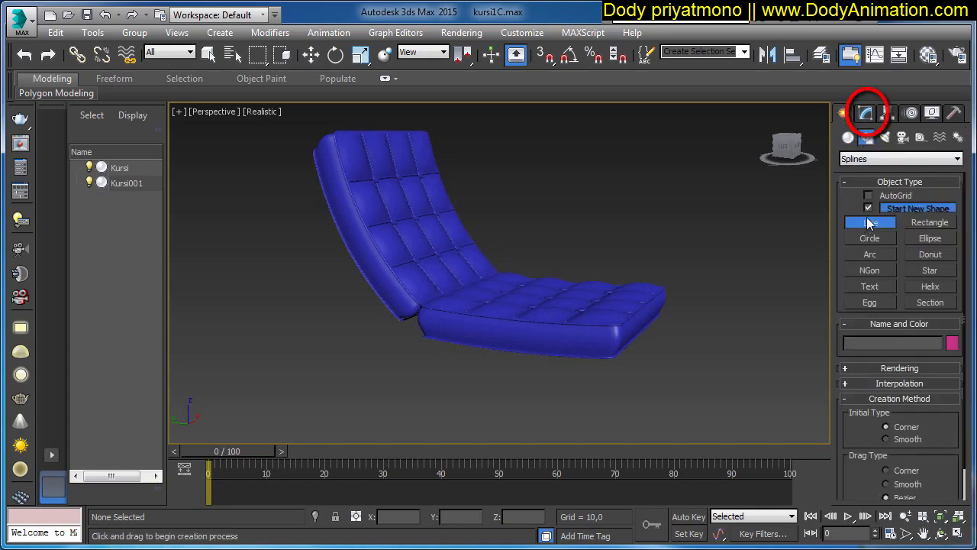
key("alt+w")
right_click(392, 354)
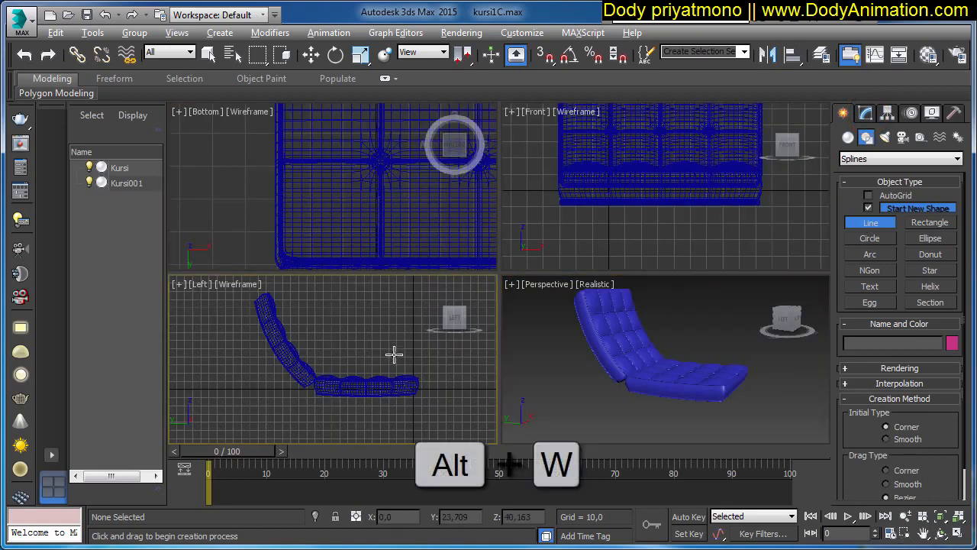
key("alt+w")
middle_click_drag(374, 212, 380, 210)
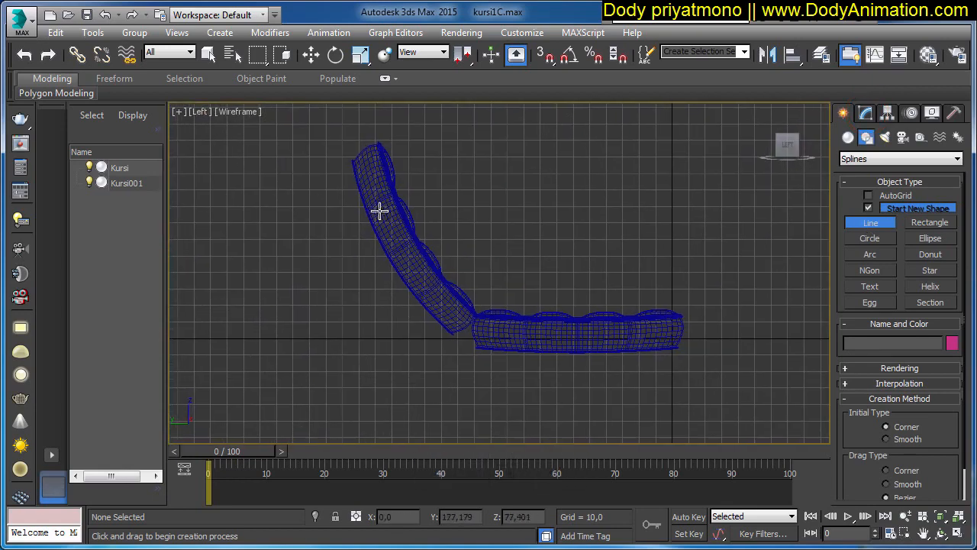
left_click(348, 166)
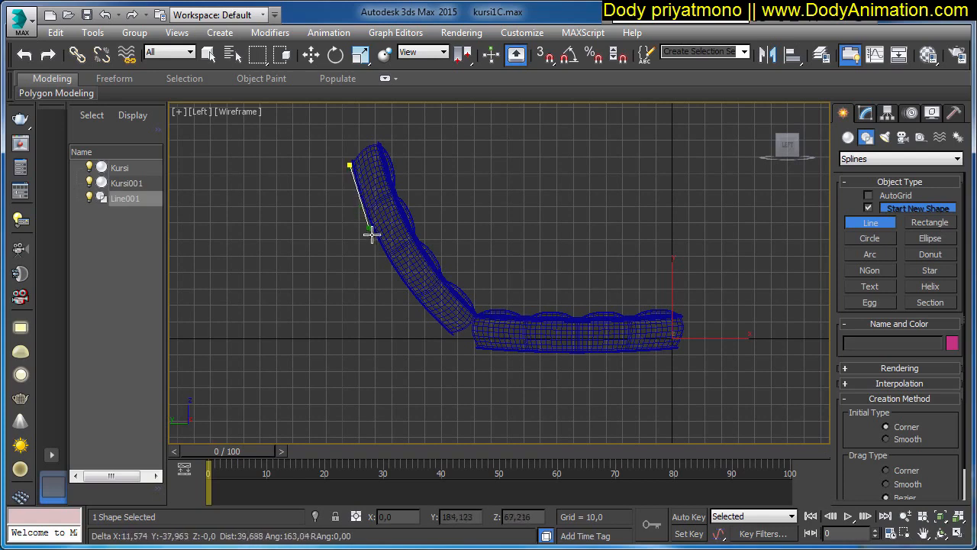
left_click_drag(383, 259, 396, 279)
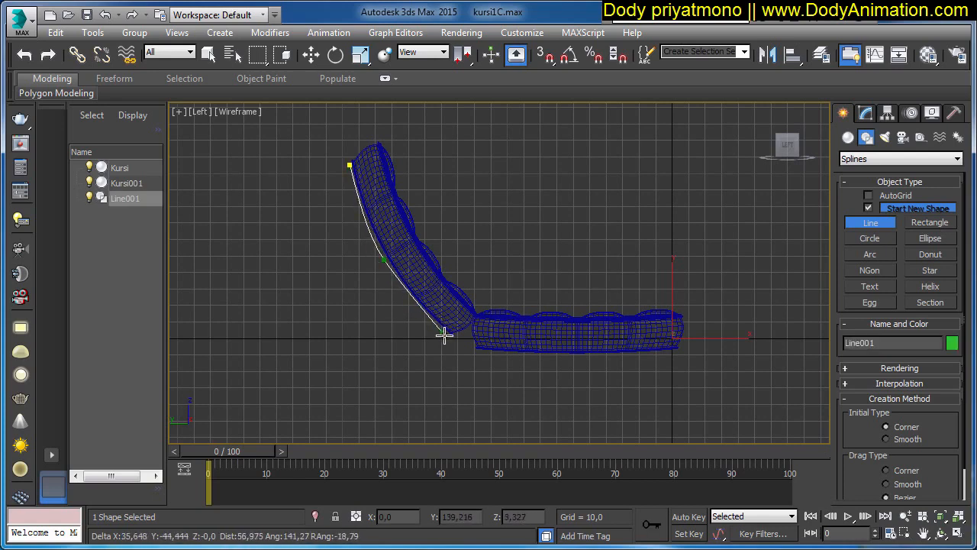
left_click_drag(460, 345, 466, 350)
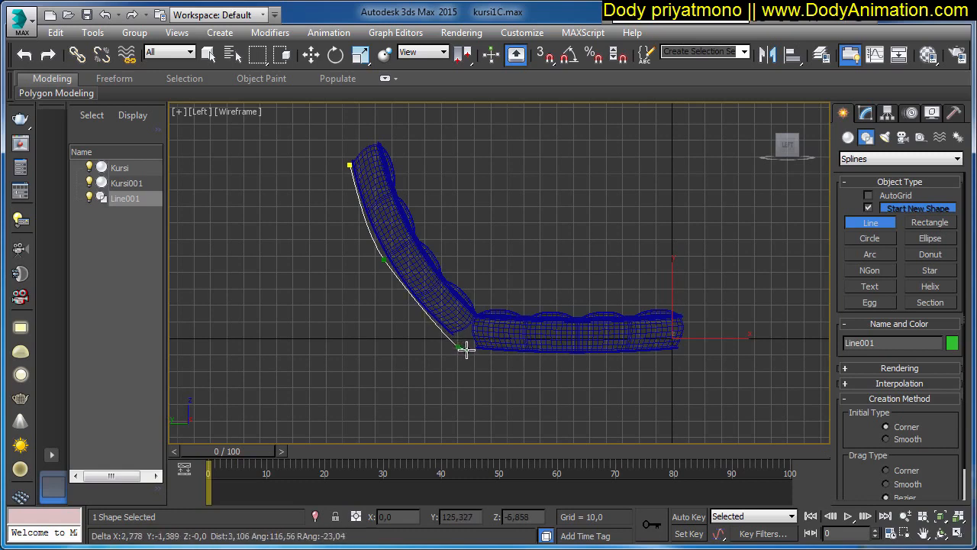
left_click(580, 387)
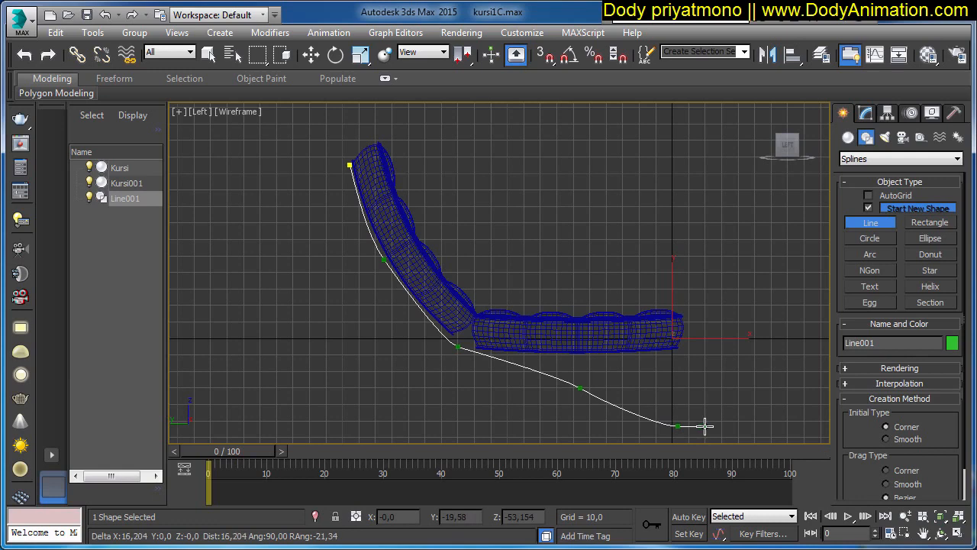
left_click(704, 425)
right_click(733, 422)
- Draw a second curved line from the seat's lower front edge, crossing the first line and ending in a short flat rear foot
middle_click_drag(715, 342, 707, 248)
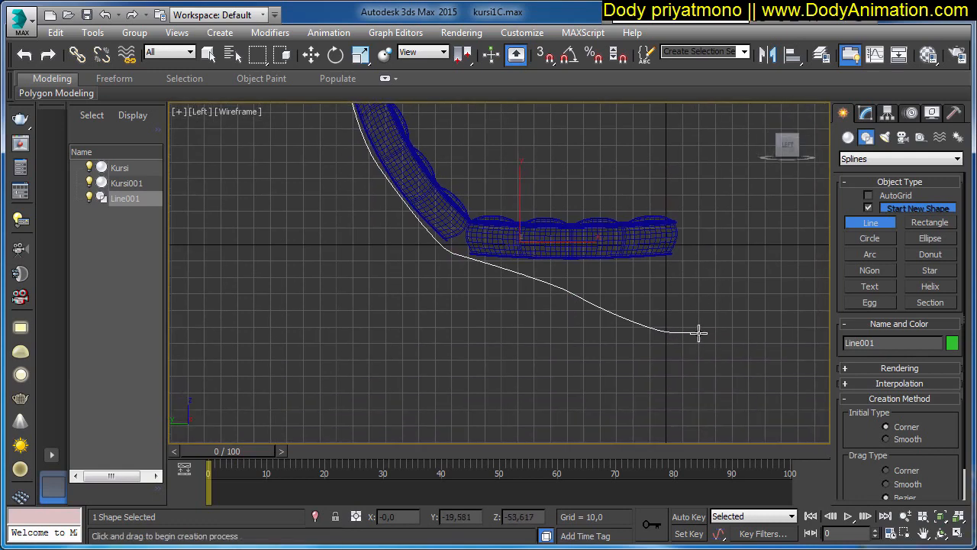
middle_click_drag(682, 286, 672, 339)
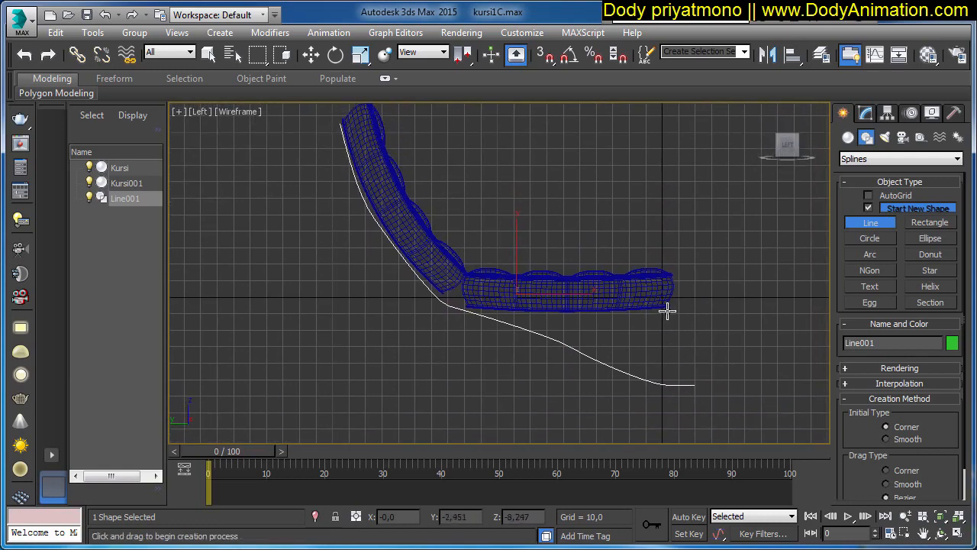
left_click(667, 309)
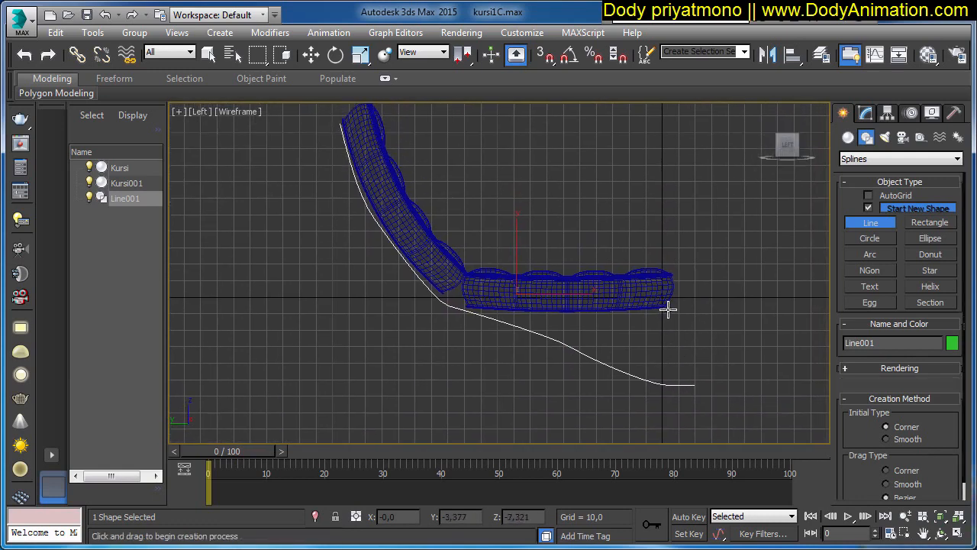
left_click(570, 334)
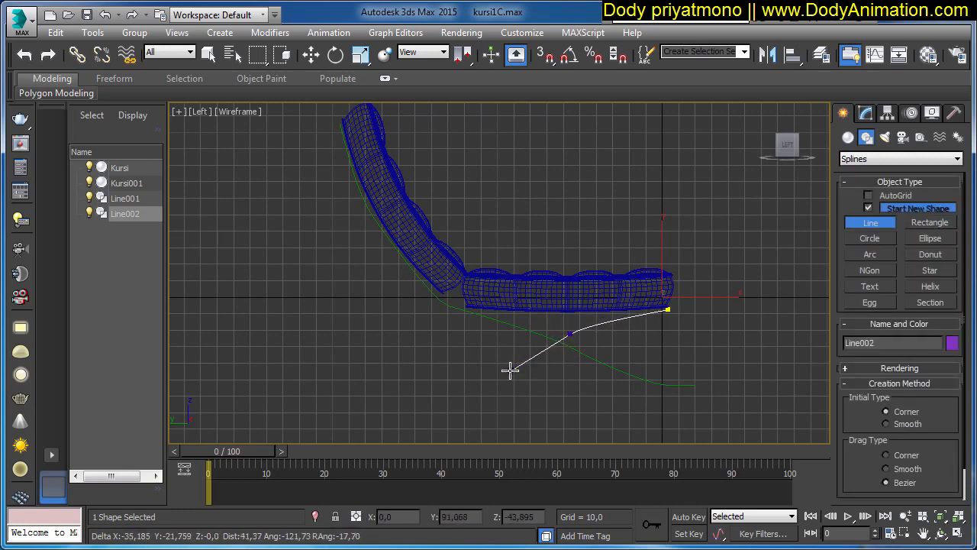
left_click_drag(453, 385, 420, 386)
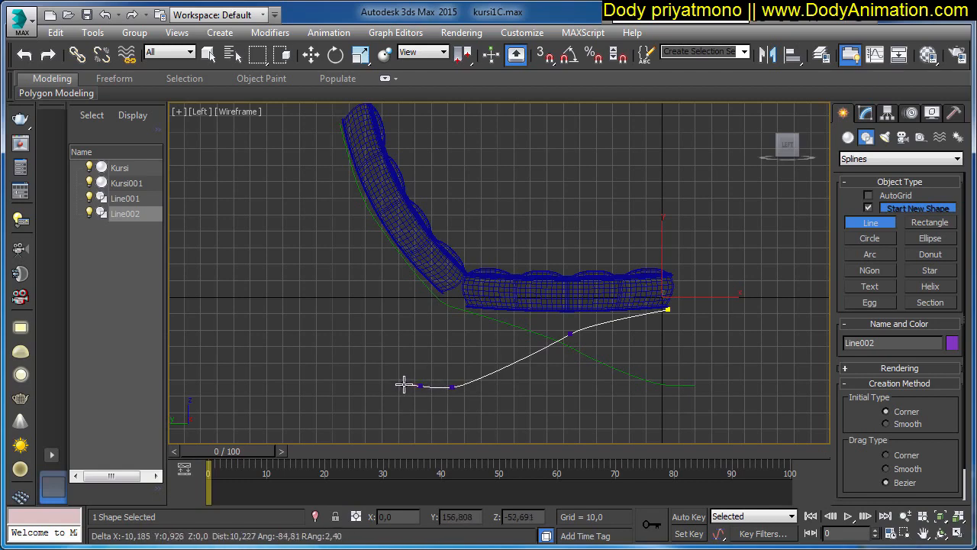
right_click(404, 384)
right_click(392, 347)
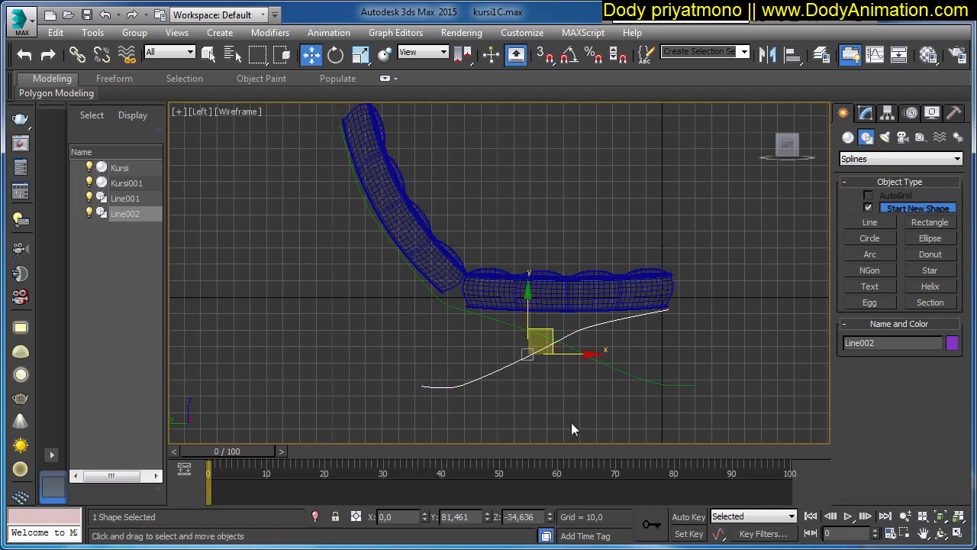
- Edit the first line's vertices and move the mid-backrest vertex closer to the back of the cushion
left_click(568, 360)
left_click(558, 336)
middle_click_drag(368, 241, 367, 254)
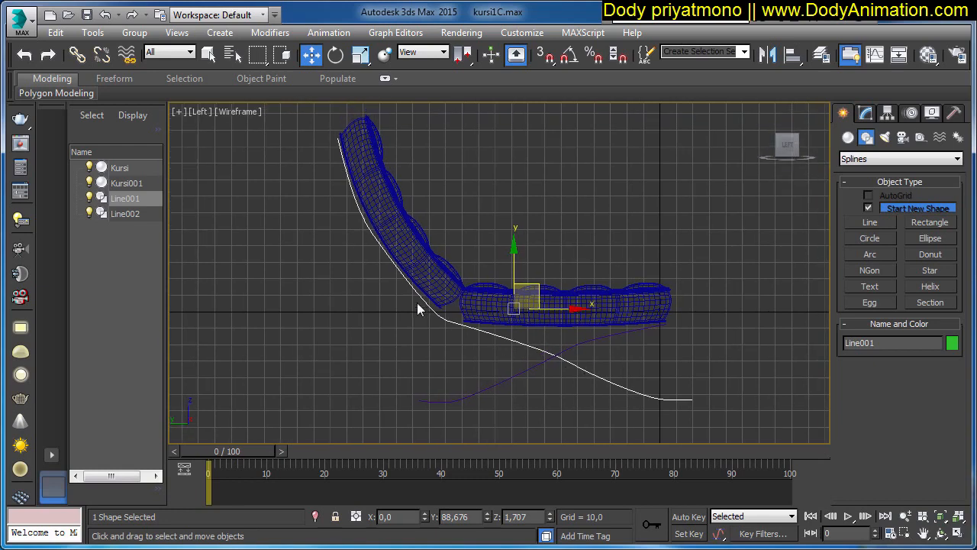
middle_click_drag(590, 328, 583, 332)
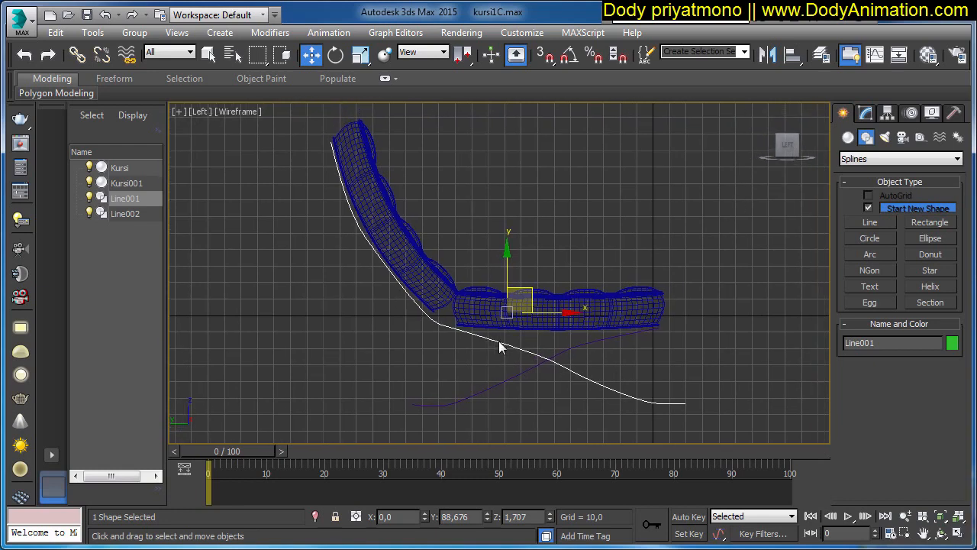
left_click(866, 113)
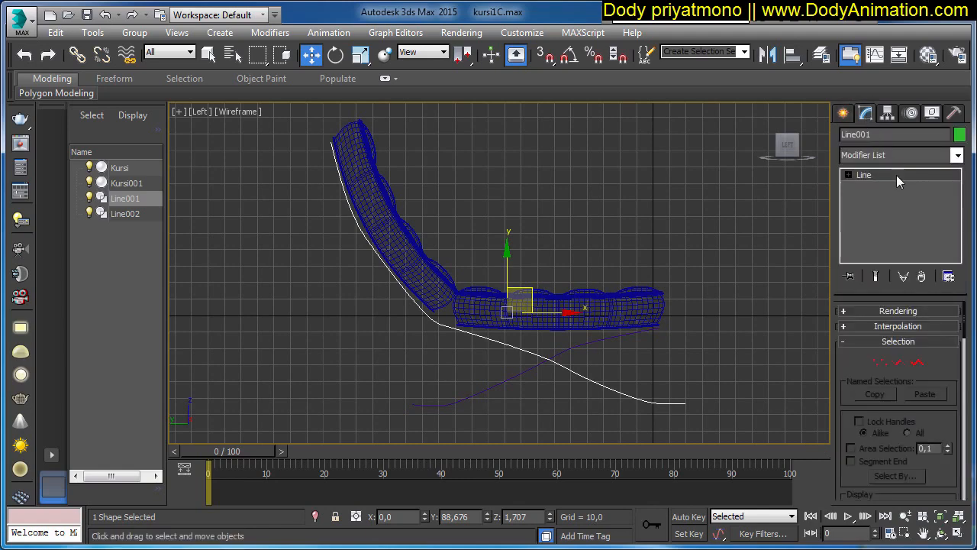
left_click(879, 363)
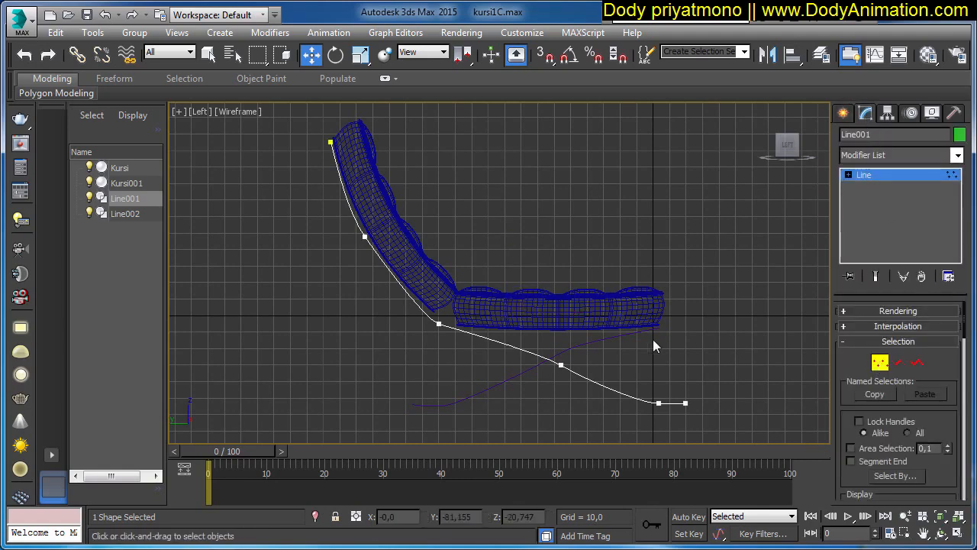
left_click(366, 239)
scroll(367, 246, "up", 4)
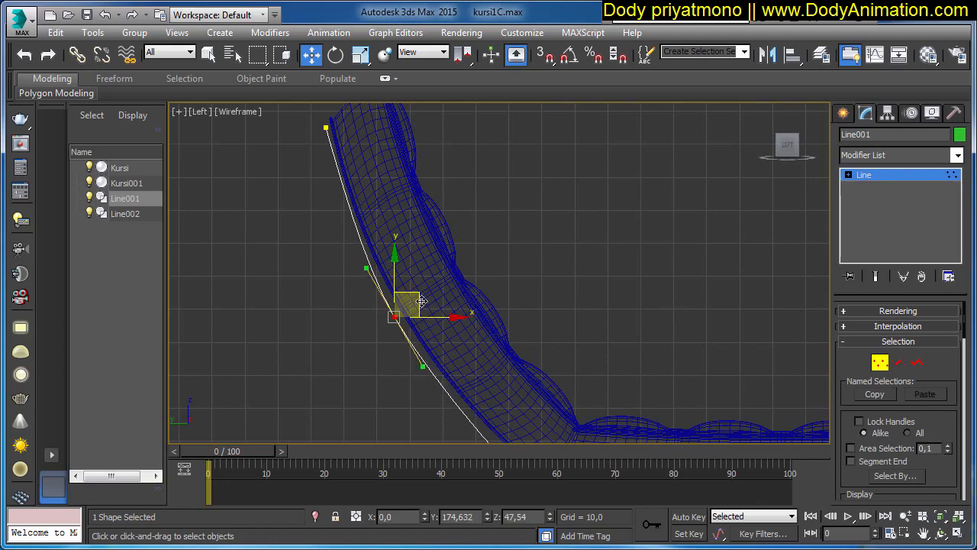
left_click_drag(417, 297, 417, 287)
middle_click_drag(480, 334, 464, 366)
- Convert the first line's top vertex to Bezier Corner and adjust its handle and position to follow the backrest curve
left_click(309, 156)
left_click_drag(310, 156, 310, 157)
middle_click_drag(310, 156, 322, 168)
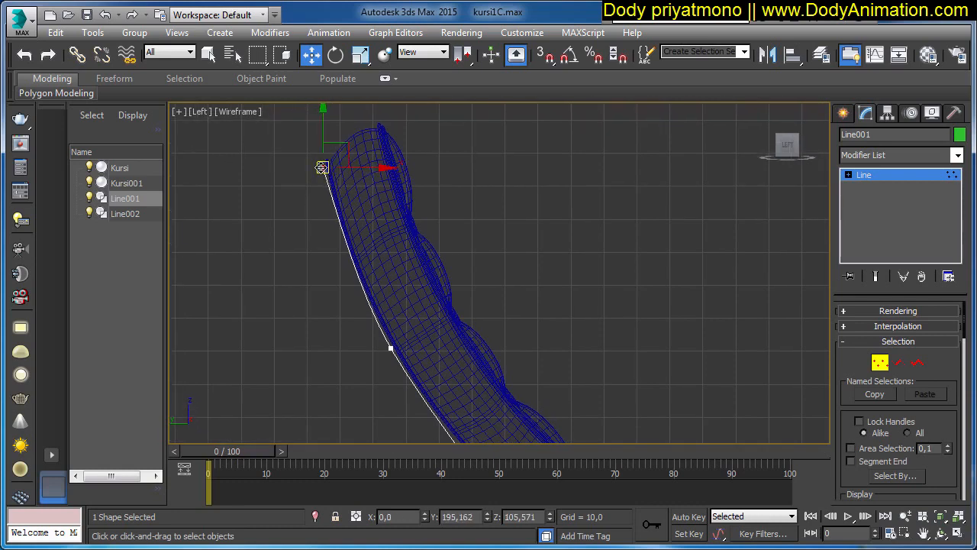
left_click_drag(322, 167, 323, 167)
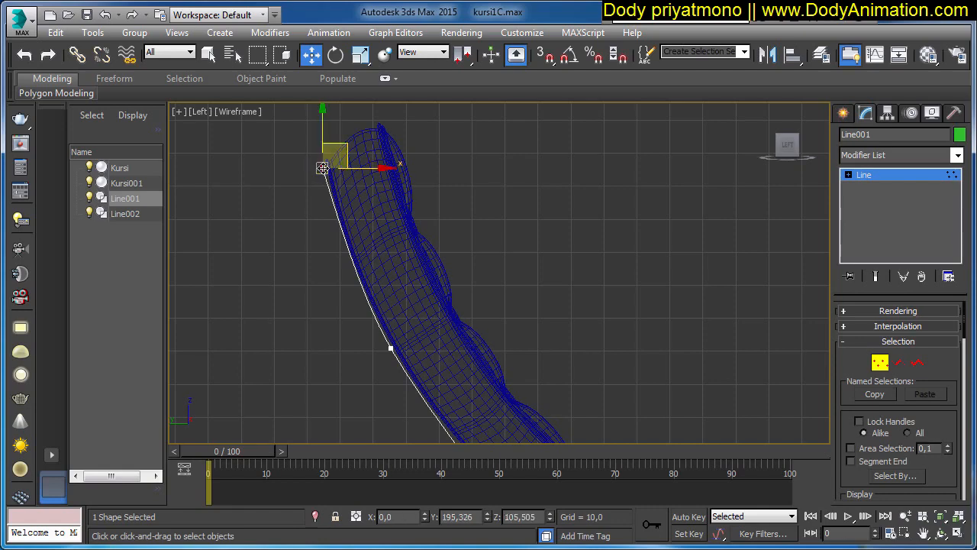
right_click(323, 195)
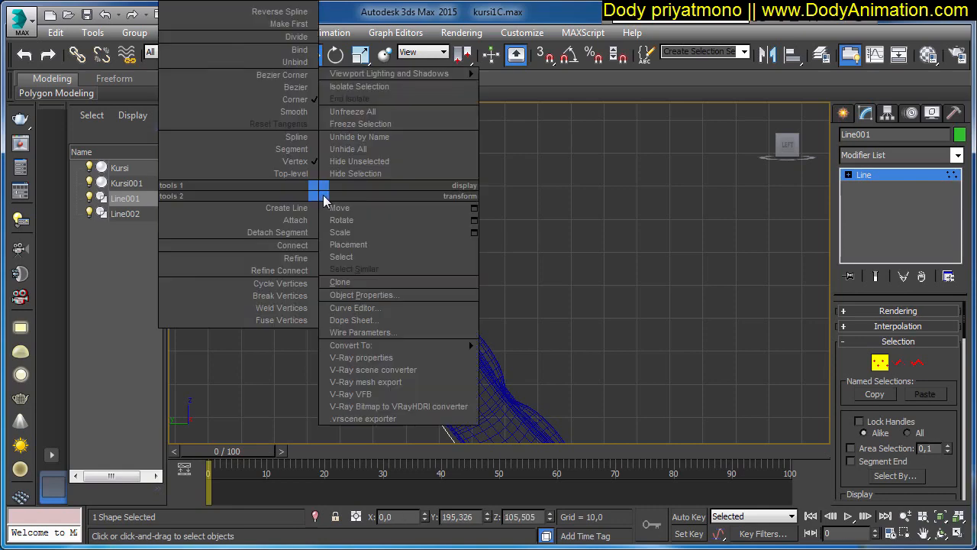
left_click(282, 74)
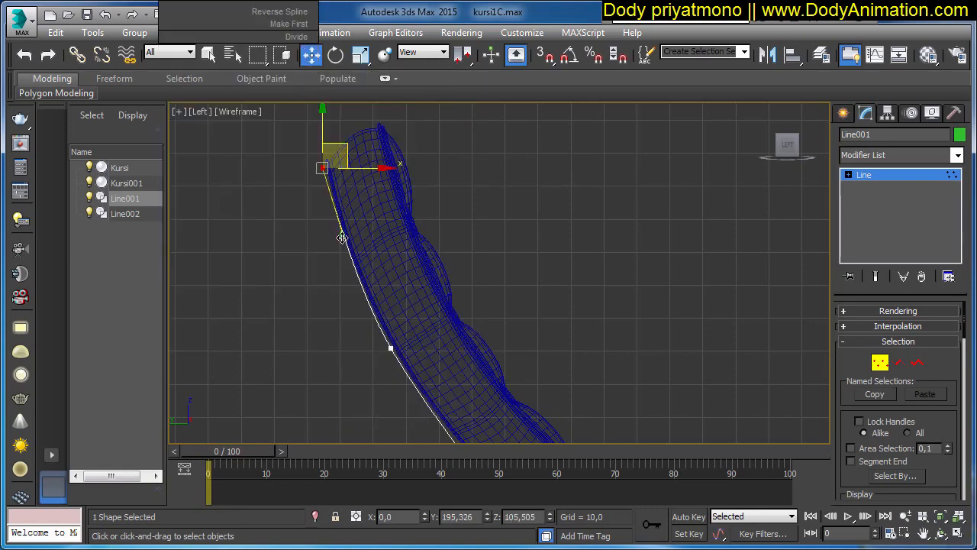
mouse_move(342, 238)
left_mouse_down()
mouse_move(342, 249)
mouse_move(334, 222)
left_mouse_up()
mouse_move(324, 162)
left_mouse_down()
mouse_move(319, 149)
mouse_move(321, 159)
left_mouse_up()
- Lengthen the tangent handles of the first line's vertex beneath the middle of the seat to smooth its slope
middle_click_drag(493, 204, 436, 117)
scroll(473, 229, "down", 2)
middle_click_drag(493, 281, 446, 213)
left_click(420, 302)
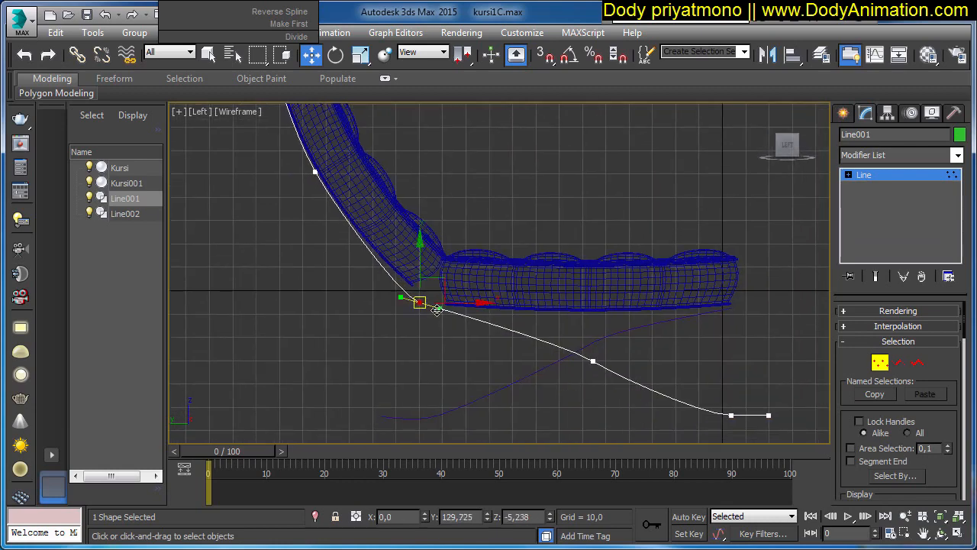
middle_click_drag(436, 312, 412, 297)
left_click(568, 345)
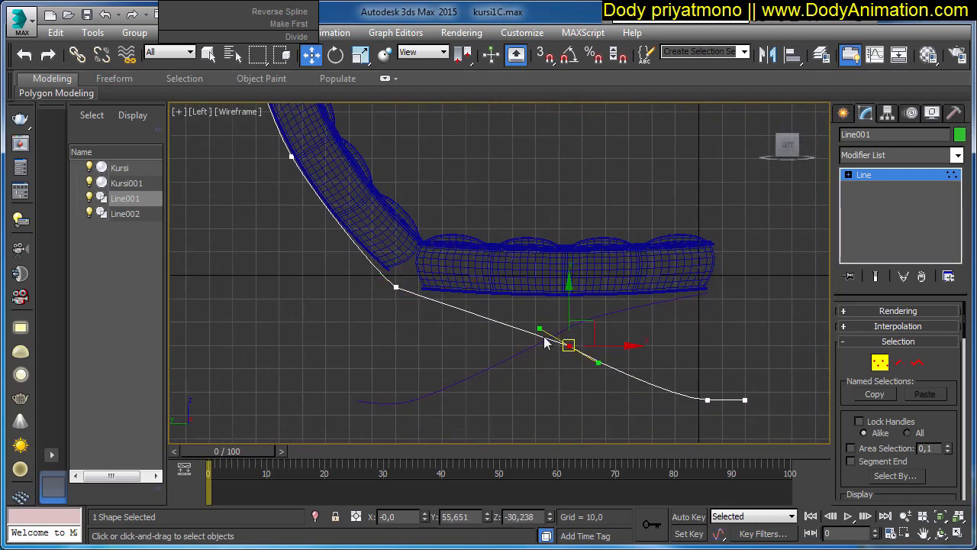
left_click_drag(540, 329, 500, 311)
- Adjust the vertices of the first line's front foot slightly and leave vertex editing
middle_click_drag(752, 400, 663, 350)
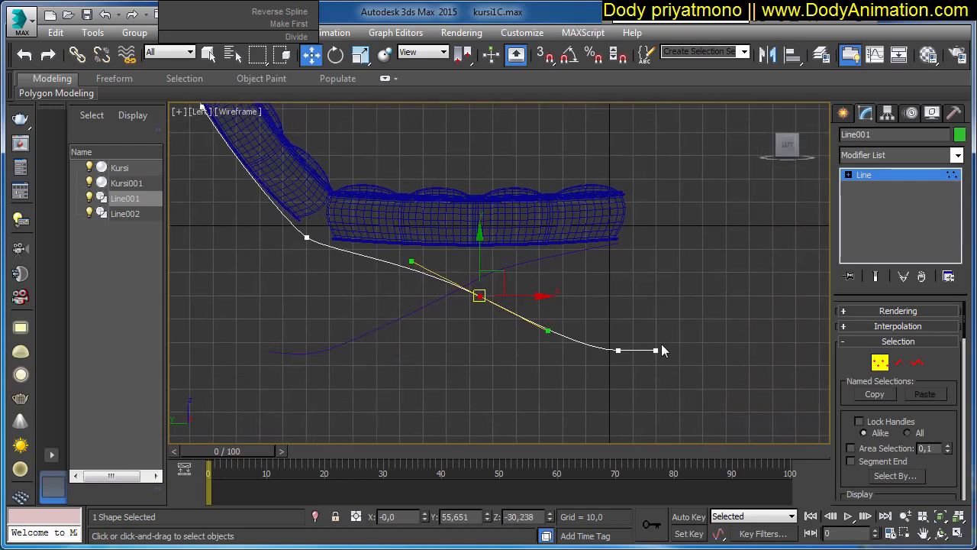
mouse_move(655, 349)
left_mouse_down()
mouse_move(616, 351)
mouse_move(655, 351)
left_mouse_up()
left_click(656, 347)
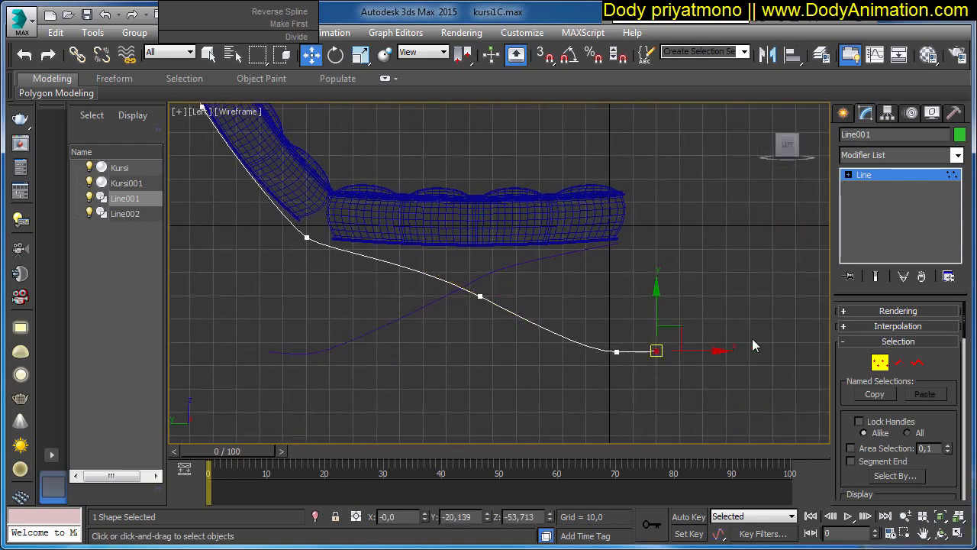
left_click(752, 338)
middle_click_drag(547, 326, 595, 324)
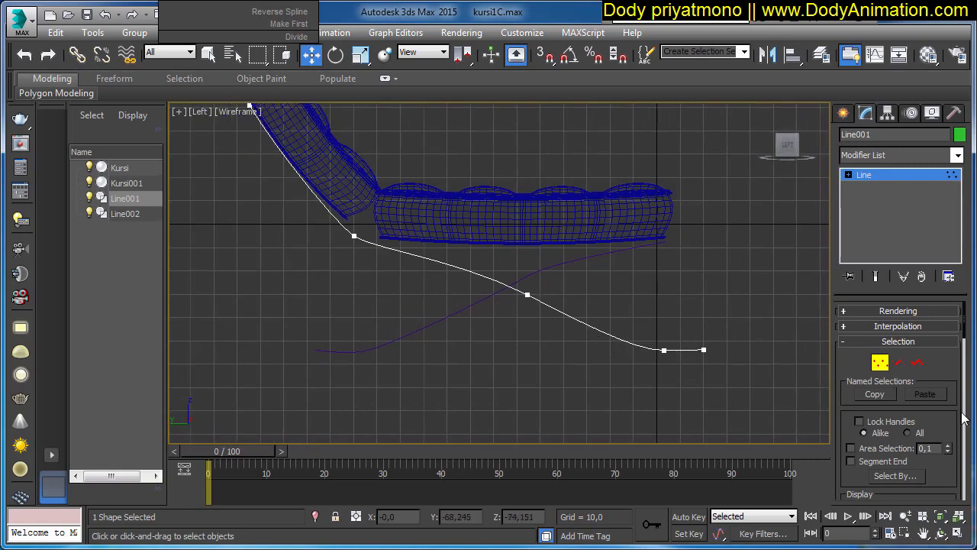
left_click(880, 362)
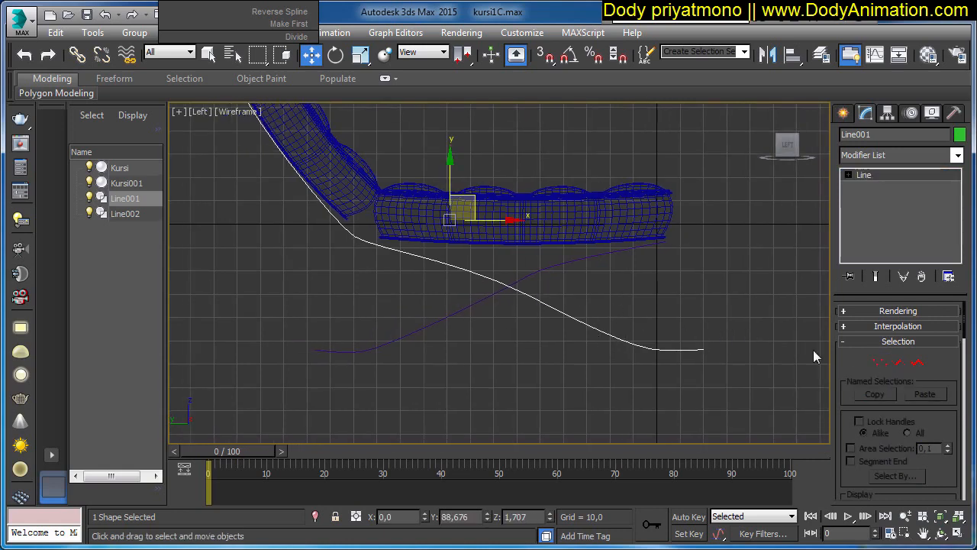
- On the second line, lengthen the middle vertex's tangent handles and move it about 15 units rearward and 4 units down
left_click(565, 262)
left_click(880, 363)
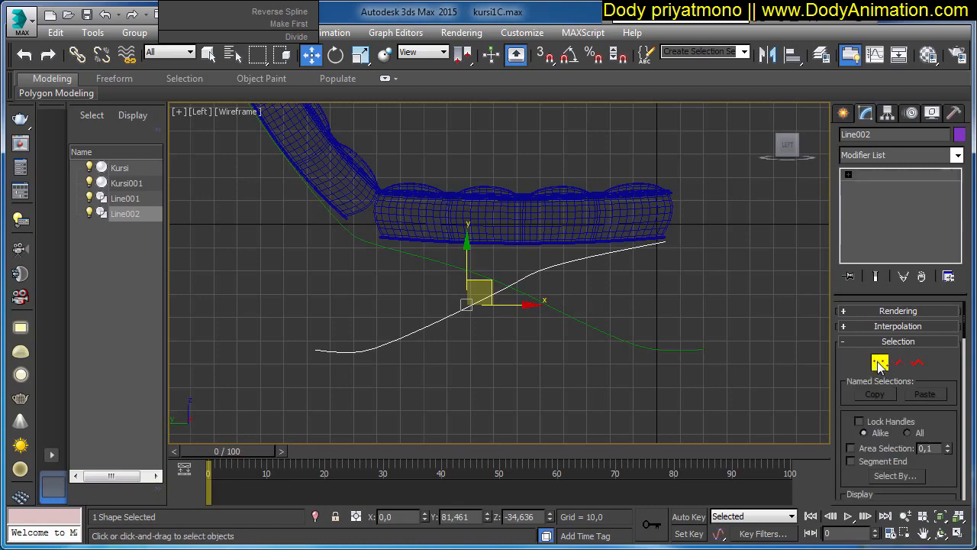
left_click(527, 275)
left_click_drag(508, 288, 470, 302)
left_click_drag(548, 265, 513, 276)
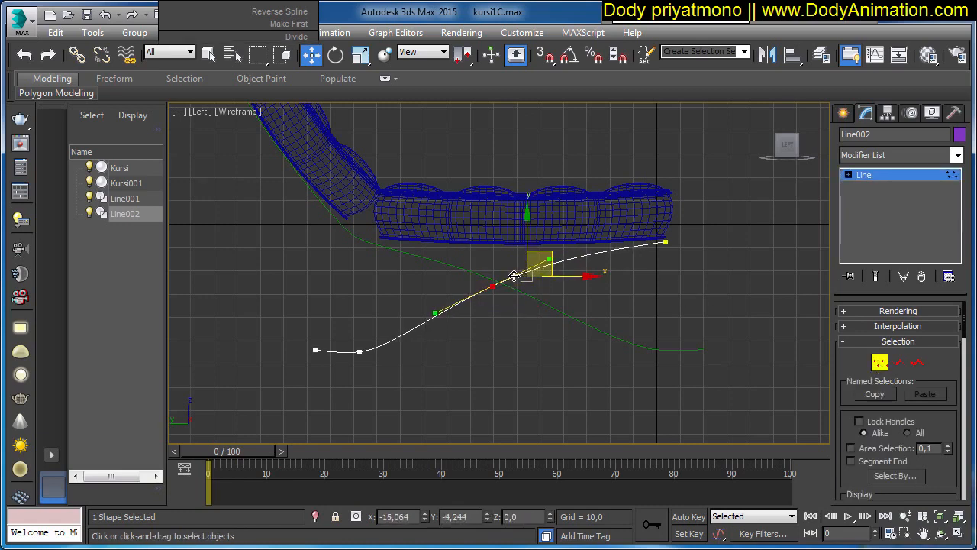
left_click(665, 241)
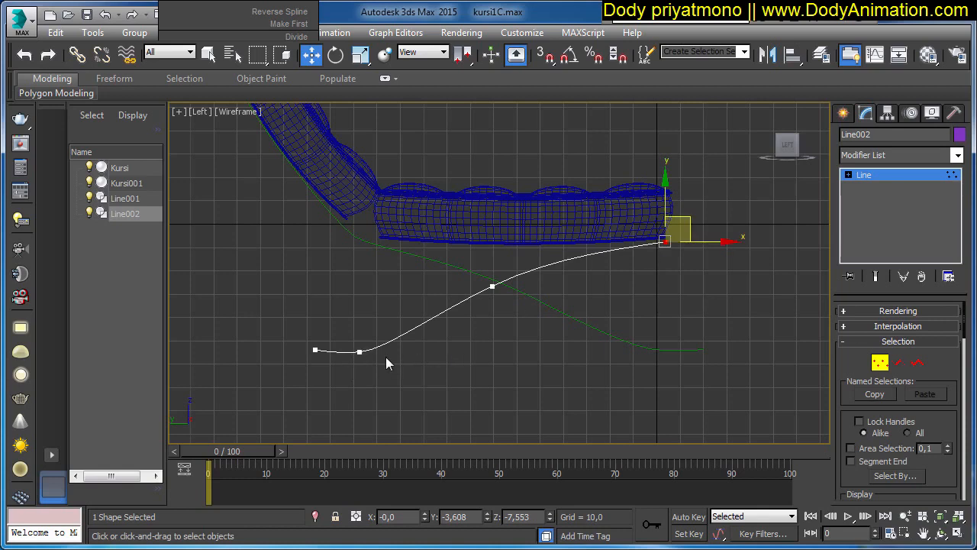
- Raise the second line's two rear foot vertices about 1.4 units and level the end vertex with its neighbour
left_click(358, 350)
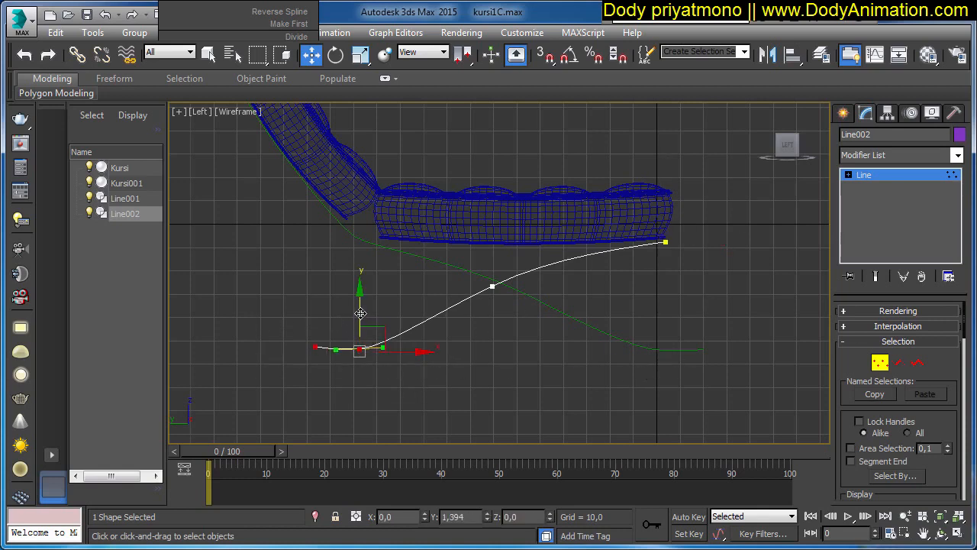
left_click(315, 348)
left_click(402, 365)
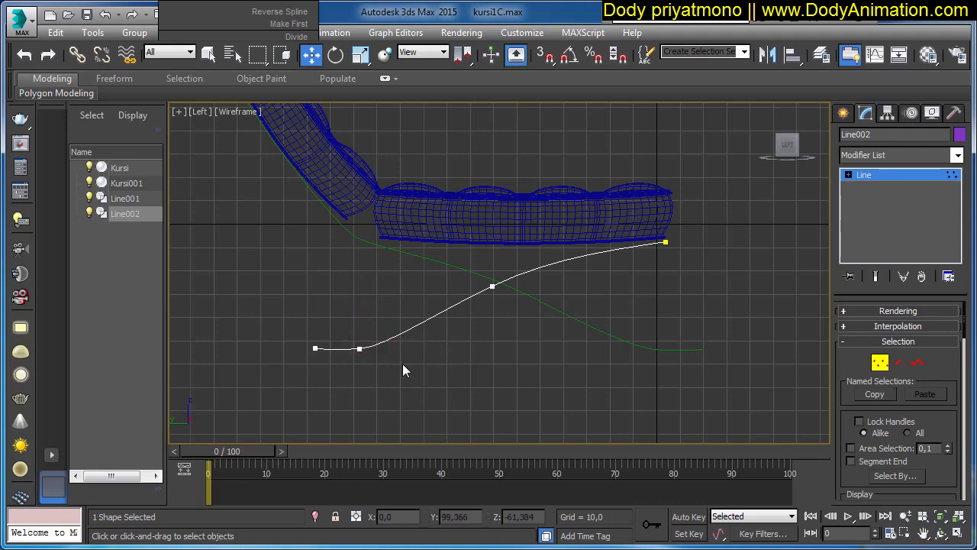
- Leave vertex editing on the second line
scroll(402, 358, "up", 3)
scroll(513, 345, "down", 3)
left_click(879, 363)
scroll(646, 361, "down", 5)
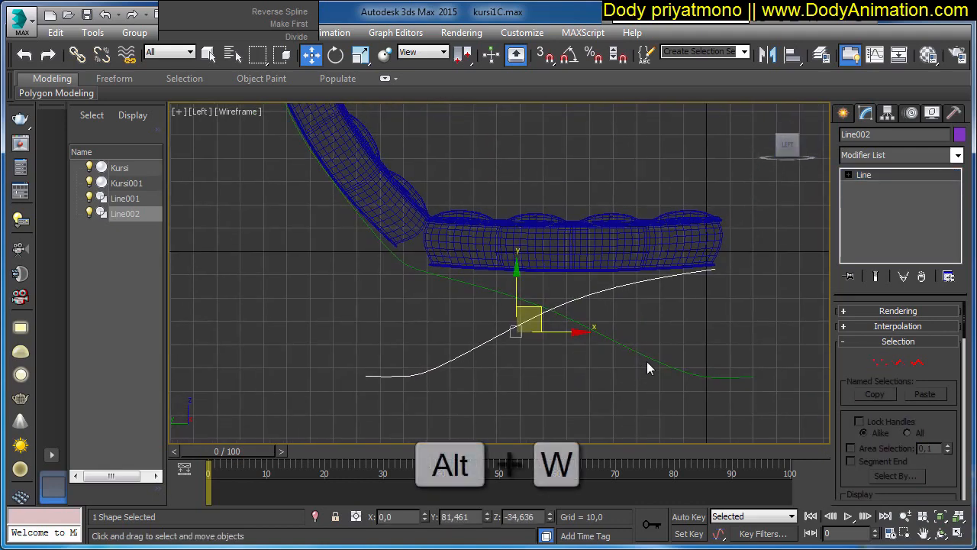
- Select both lines in the Perspective view and move them along X to about 84.3, near the chair's side edge
key("alt+w")
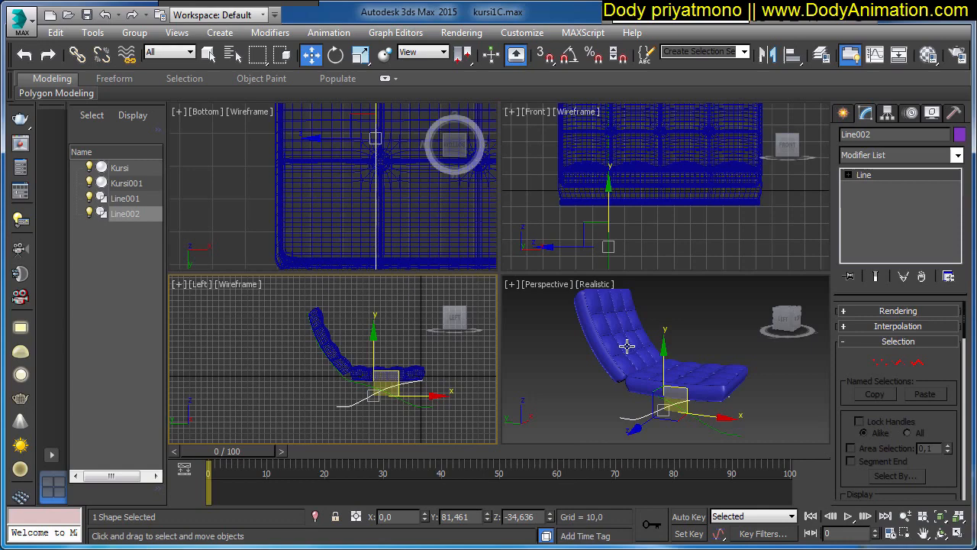
middle_click(558, 374)
key("alt+w")
middle_click_drag(484, 301, 651, 287, "alt")
left_click_drag(475, 359, 573, 394)
middle_click_drag(550, 343, 563, 348, "alt")
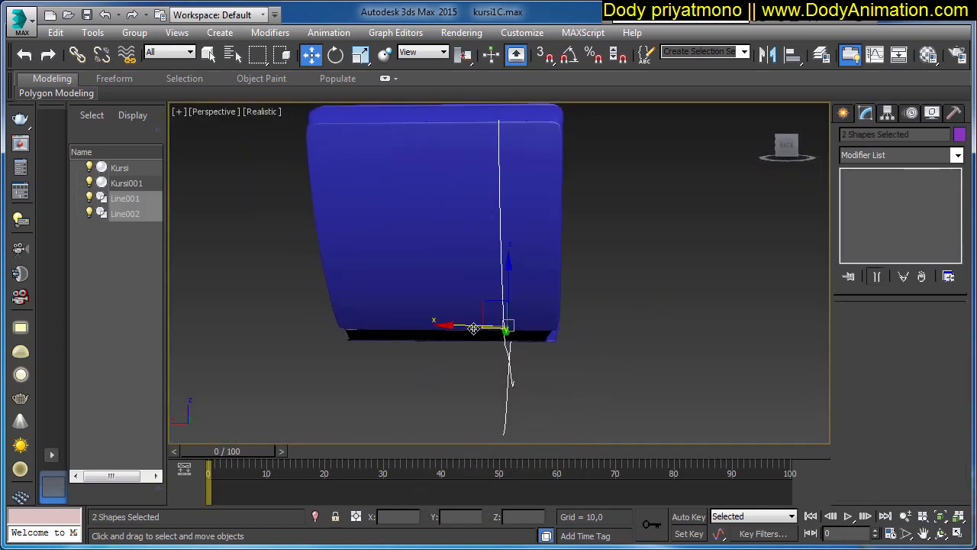
left_click_drag(473, 329, 334, 331)
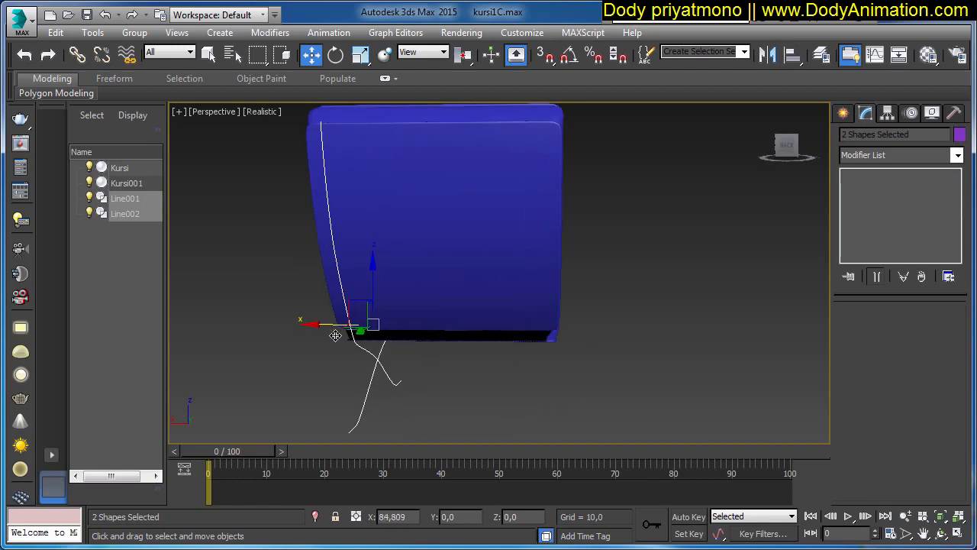
- Enable the first line, which runs up the backrest, in both the renderer and the viewport
middle_click_drag(407, 309, 630, 326, "alt")
left_click(432, 376)
left_click(412, 350)
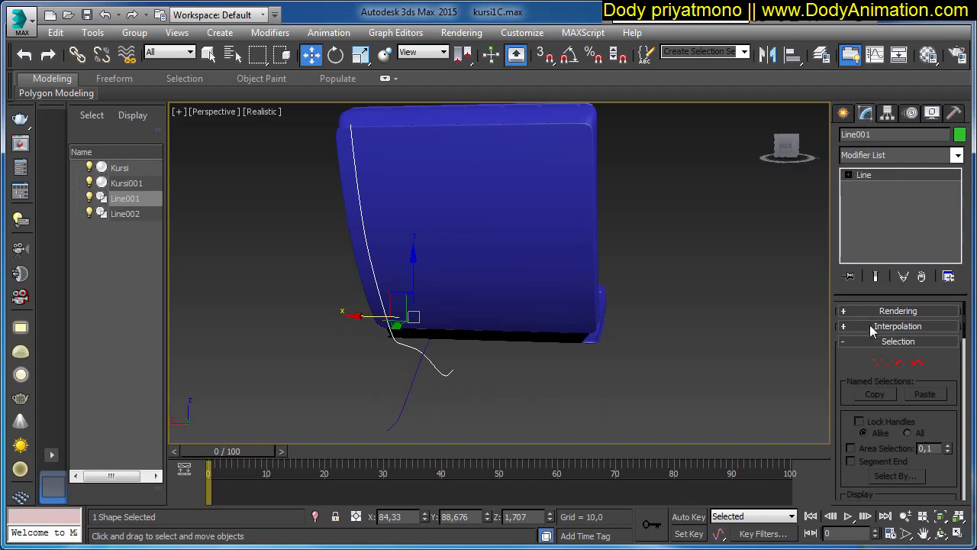
left_click(844, 311)
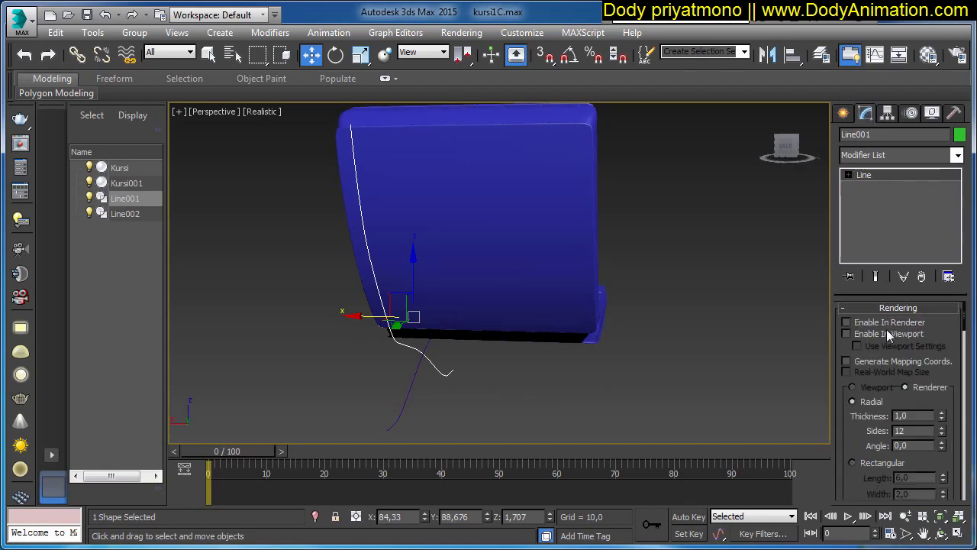
left_click(847, 323)
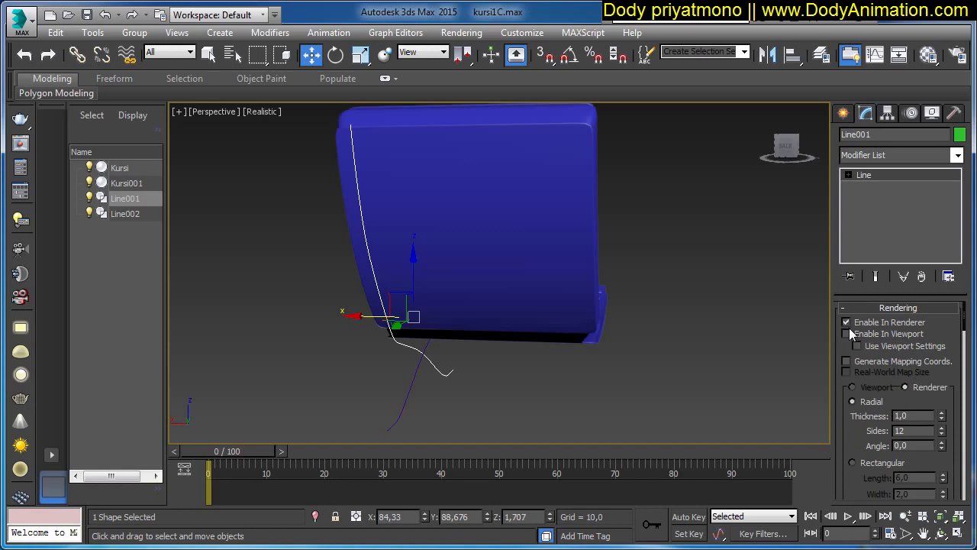
left_click(846, 334)
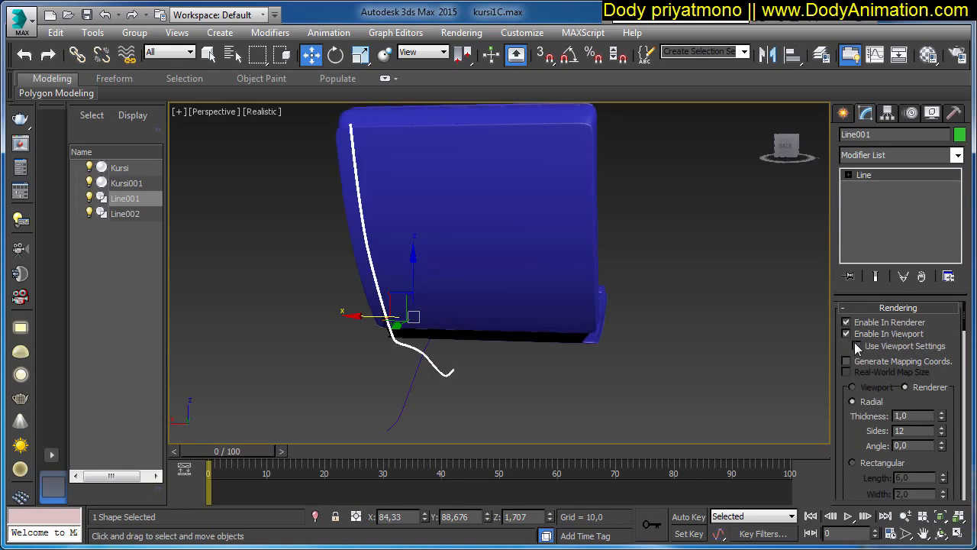
- Give the first line a rectangular cross-section with a length of 7
scroll(468, 315, "up", 3)
middle_click_drag(438, 296, 450, 353)
middle_click_drag(432, 278, 480, 293, "alt")
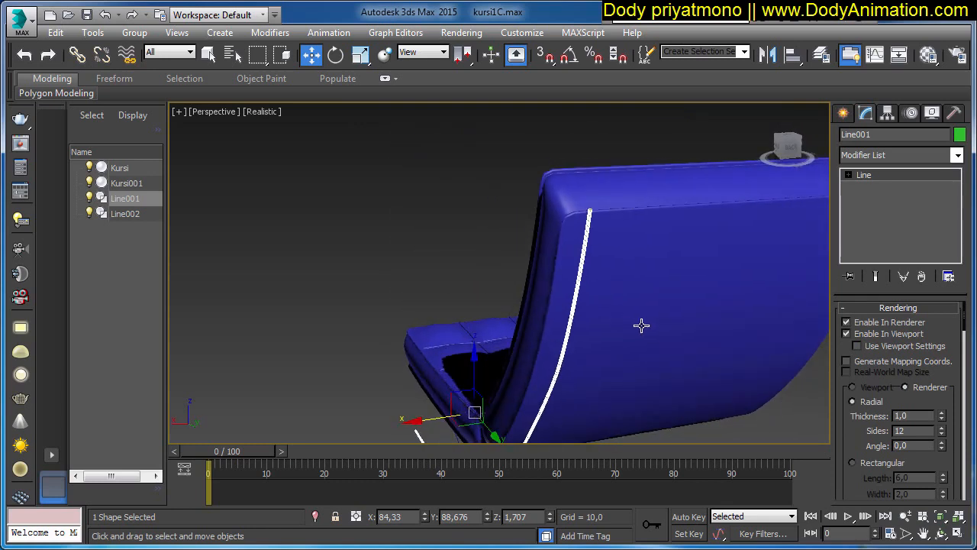
middle_click_drag(642, 325, 604, 322)
scroll(603, 322, "up", 4)
middle_click_drag(579, 279, 585, 243)
scroll(585, 252, "down", 2)
left_click_drag(857, 432, 853, 367)
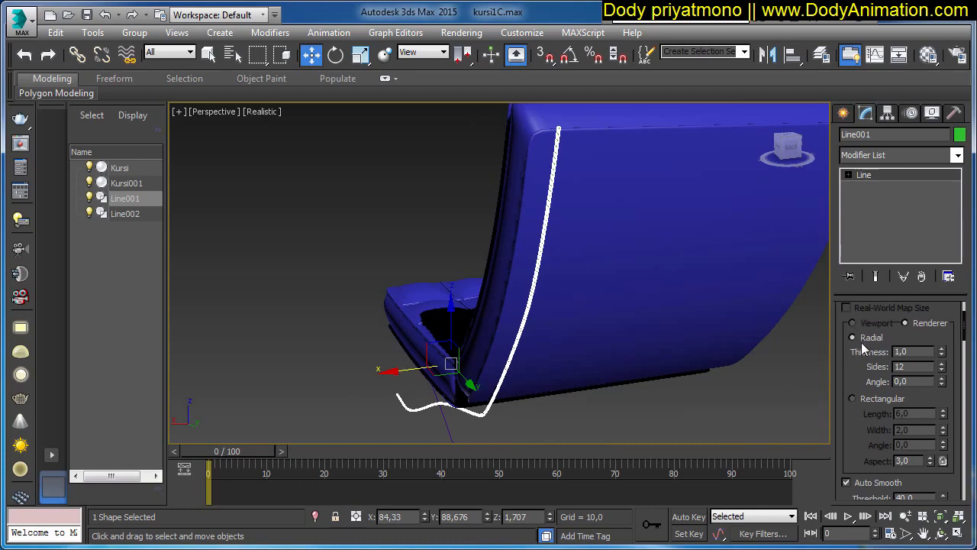
left_click(852, 398)
middle_click_drag(616, 354, 561, 357, "alt")
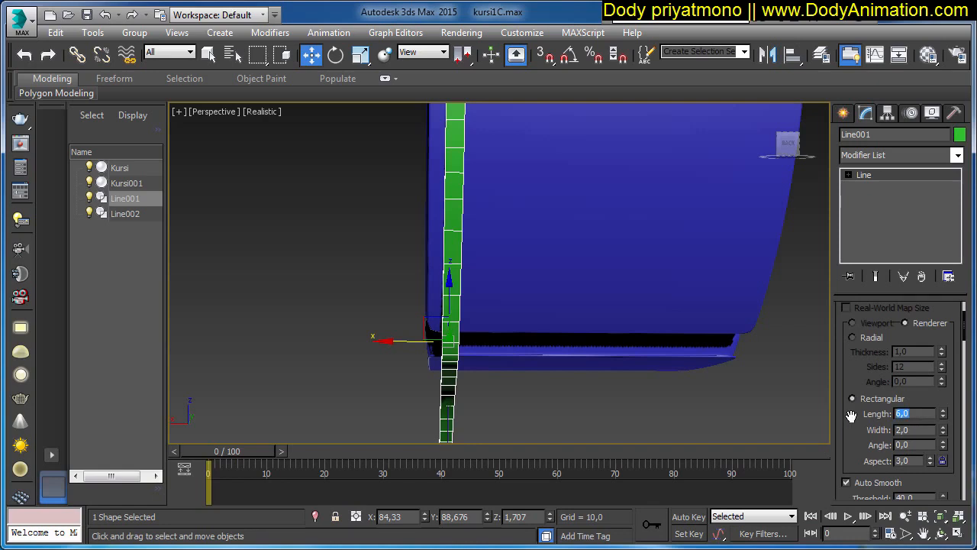
type("6")
key("Return")
type("7")
key("Return")
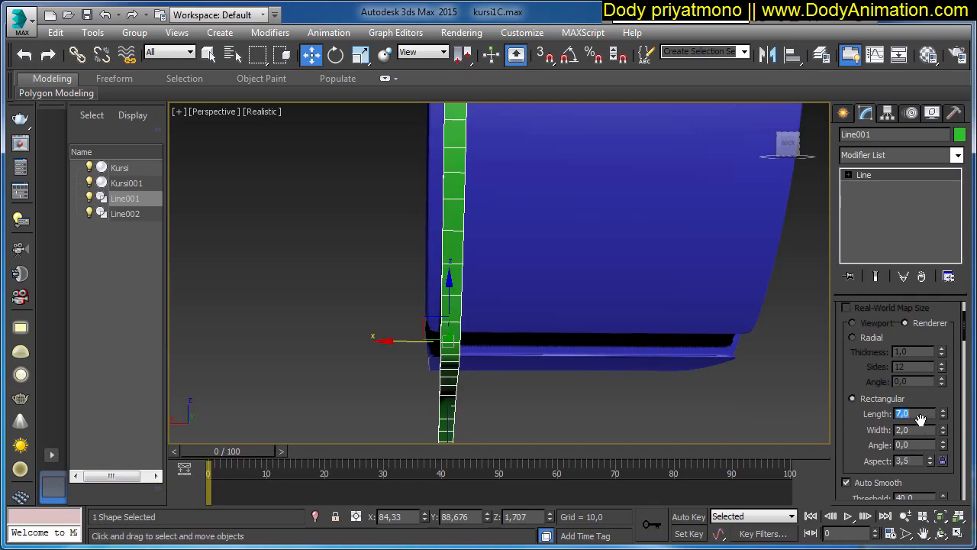
left_click_drag(920, 420, 921, 439)
- Enable the second line in the renderer and viewport and set its rectangular cross-section length to 7
middle_click_drag(733, 420, 668, 348, "alt")
left_click(576, 359)
scroll(860, 374, "up", 3)
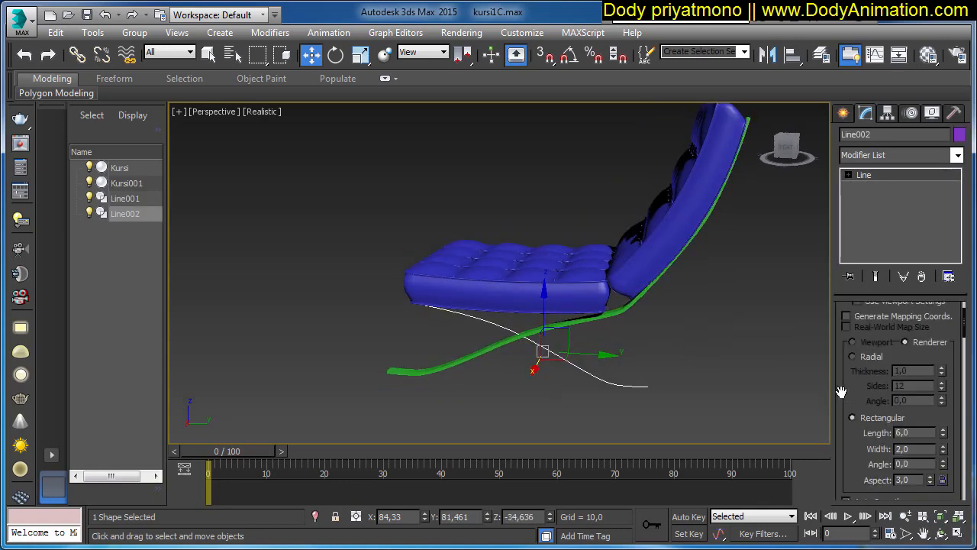
left_click(857, 338)
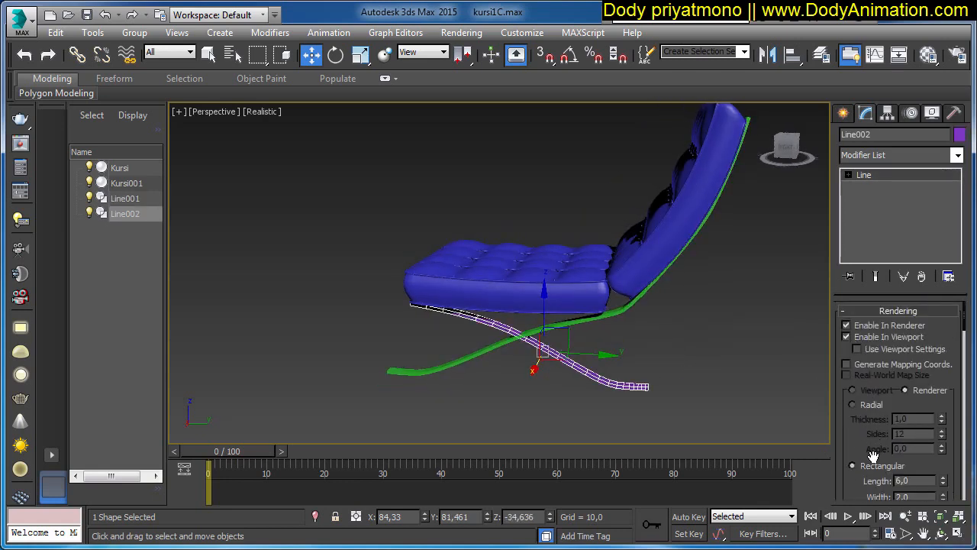
scroll(854, 438, "down", 3)
left_click_drag(913, 413, 848, 412)
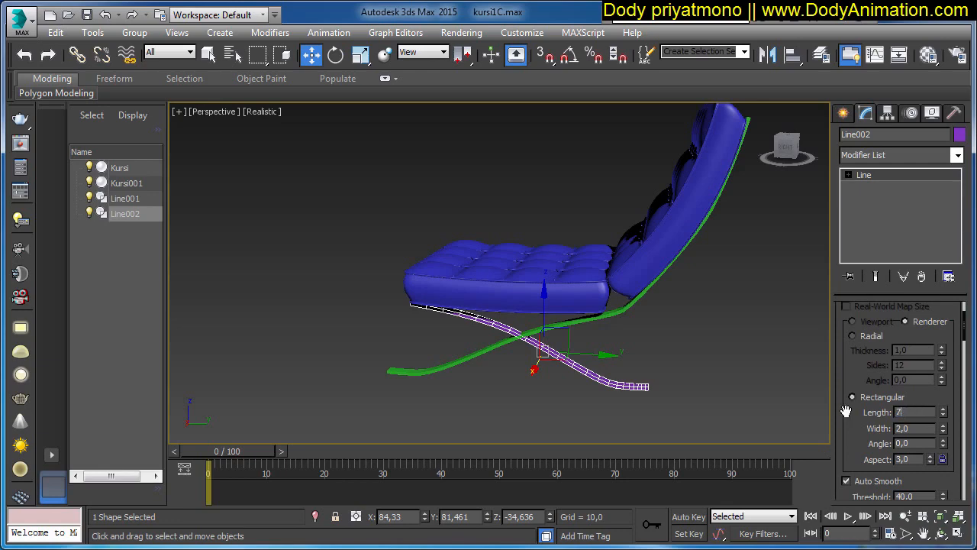
key("Return")
- Convert the first line's rectangular strip to an Editable Poly
middle_click_drag(598, 348, 544, 351, "alt")
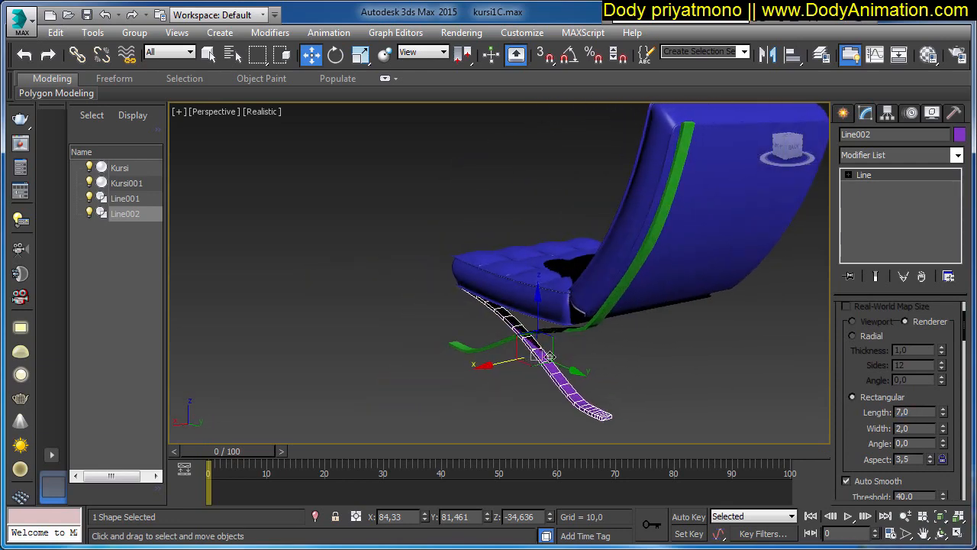
left_click(606, 373)
scroll(606, 373, "up", 3)
middle_click_drag(606, 373, 500, 341)
left_click(472, 295)
middle_click_drag(472, 294, 547, 328, "alt")
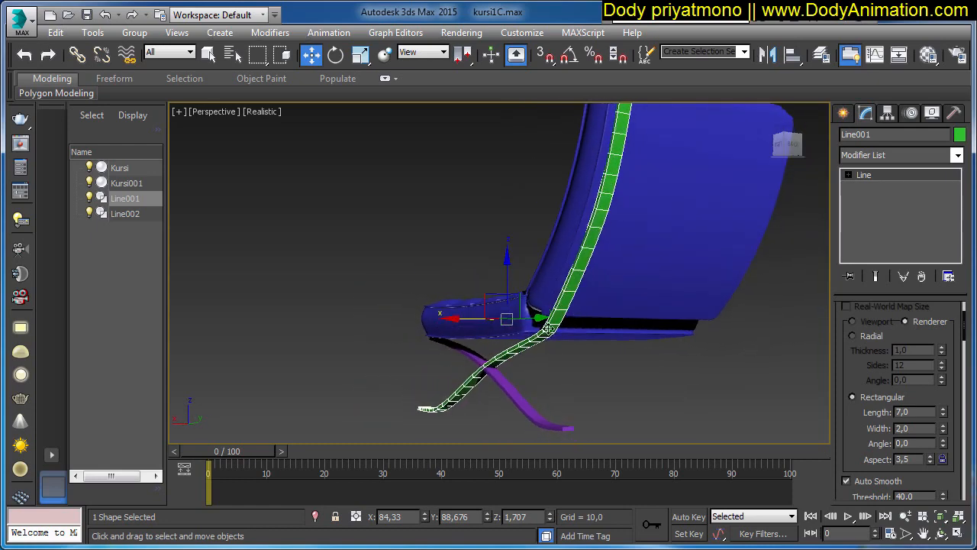
right_click(500, 326)
mouse_move(538, 477)
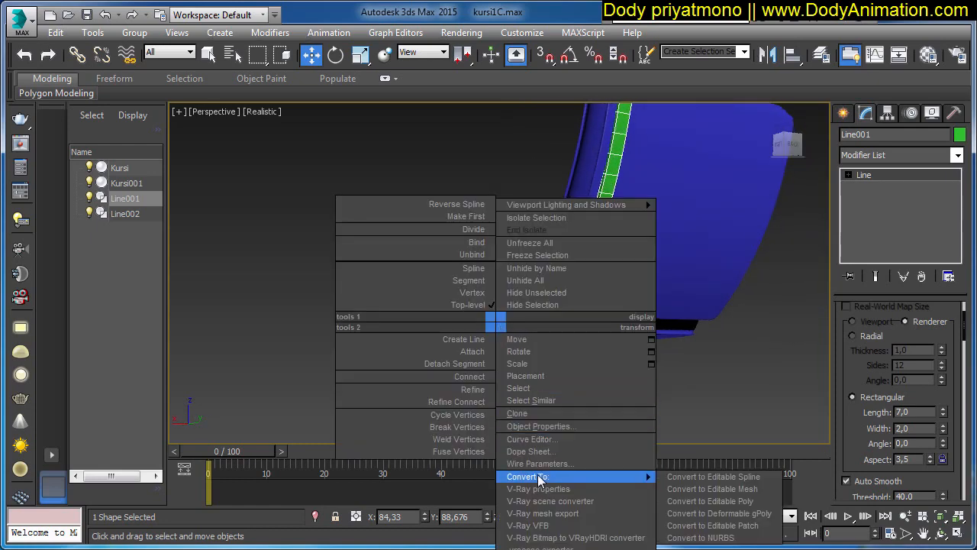
left_click(714, 500)
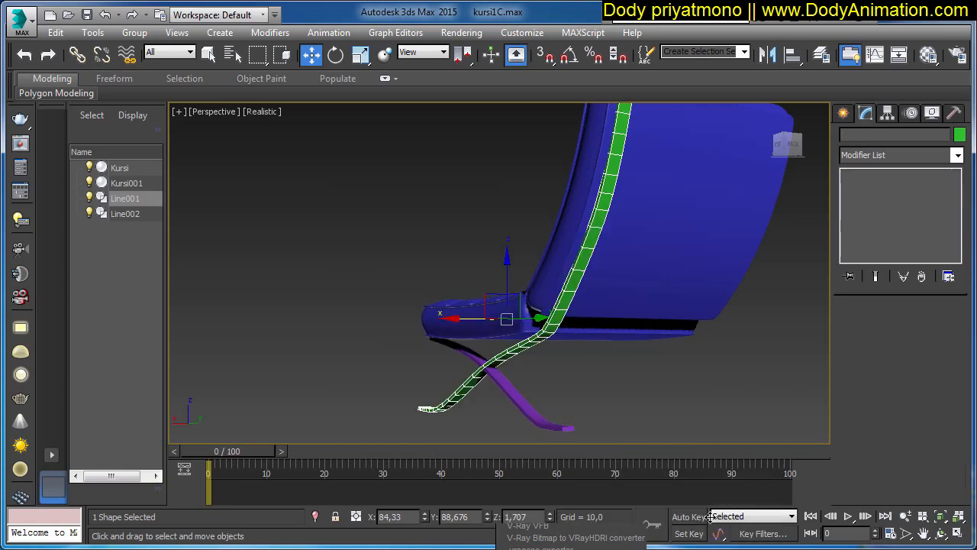
- Attach the second line's strip to the converted backrest strip as one object and end the Attach command
middle_click_drag(624, 396, 746, 407, "alt")
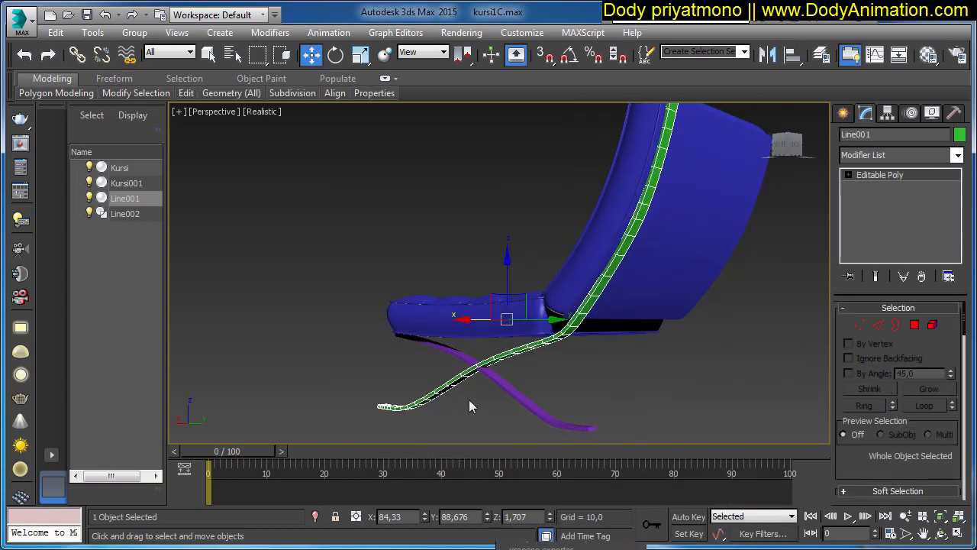
left_click_drag(860, 465, 878, 310)
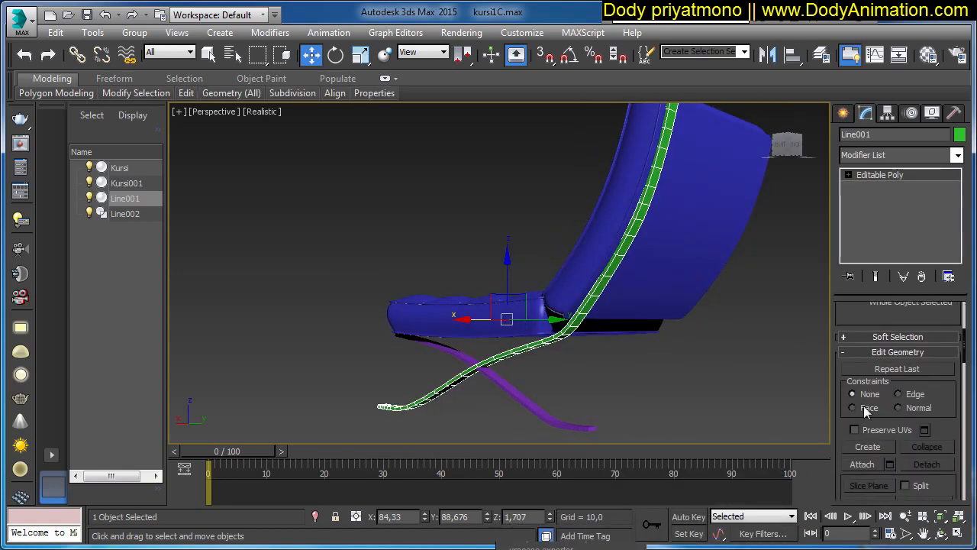
scroll(872, 322, "up", 3)
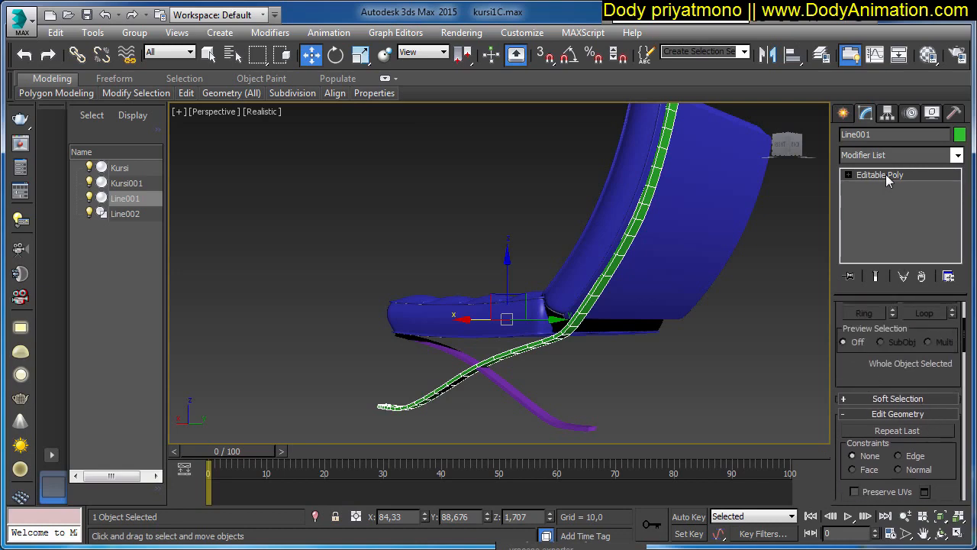
scroll(872, 386, "down", 3)
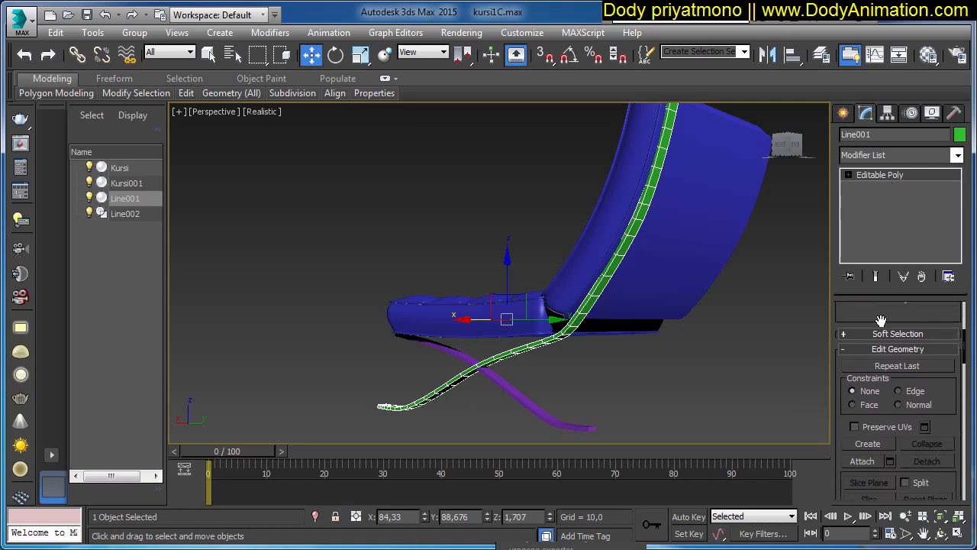
left_click(862, 459)
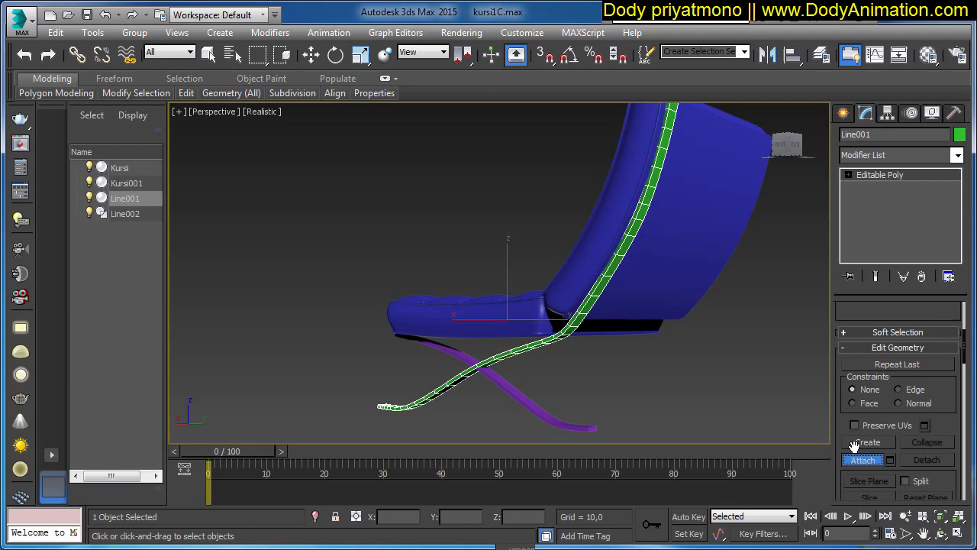
left_click(497, 377)
right_click(507, 349)
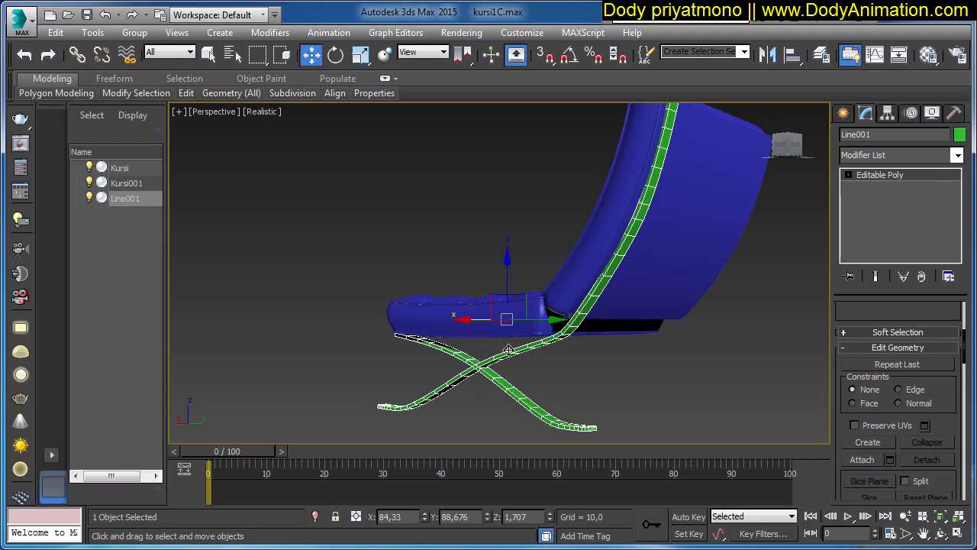
- Move the crossed frame inward along X to about 80.56 so it sits further under the seat
middle_click_drag(512, 350, 601, 356, "alt")
middle_click_drag(602, 355, 671, 304)
scroll(596, 322, "up", 3)
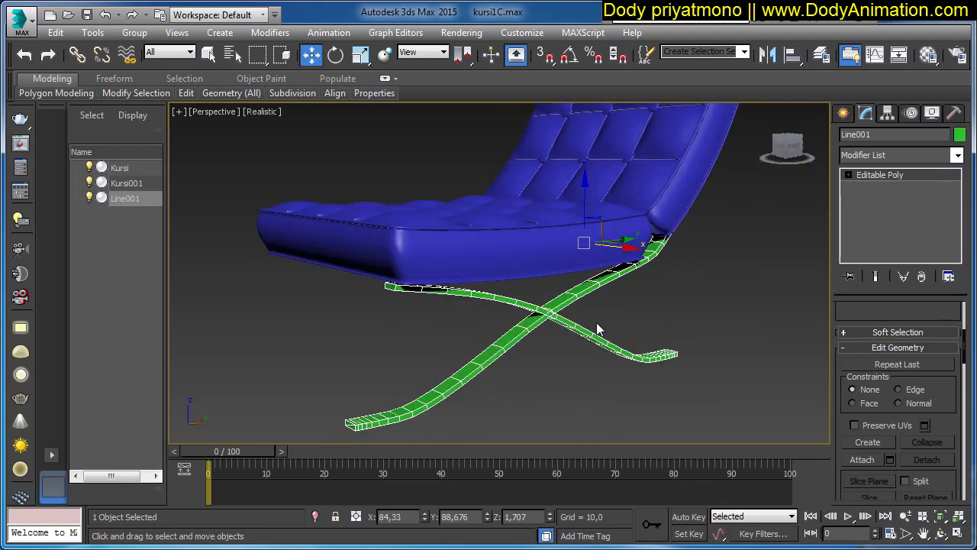
middle_click_drag(580, 322, 626, 263, "alt")
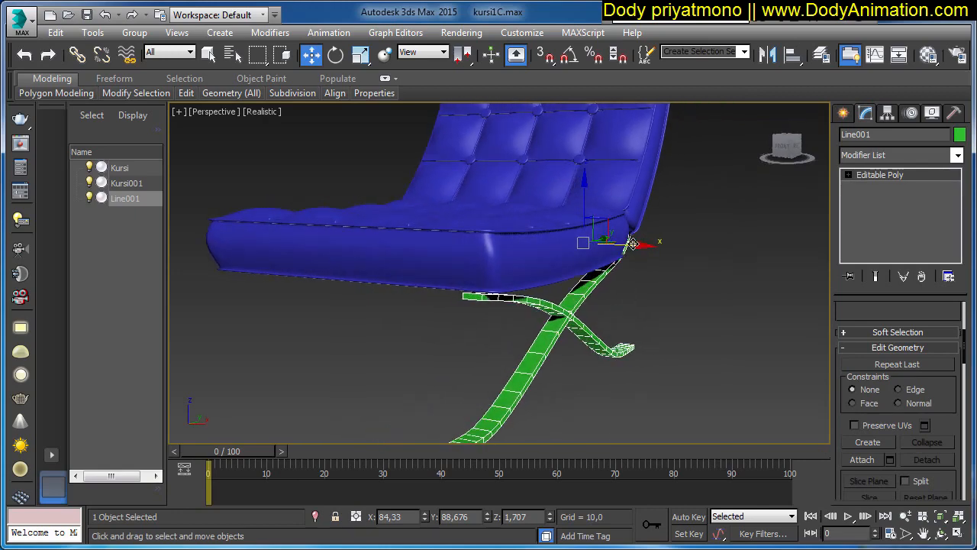
left_click_drag(633, 244, 646, 310)
left_click(562, 298)
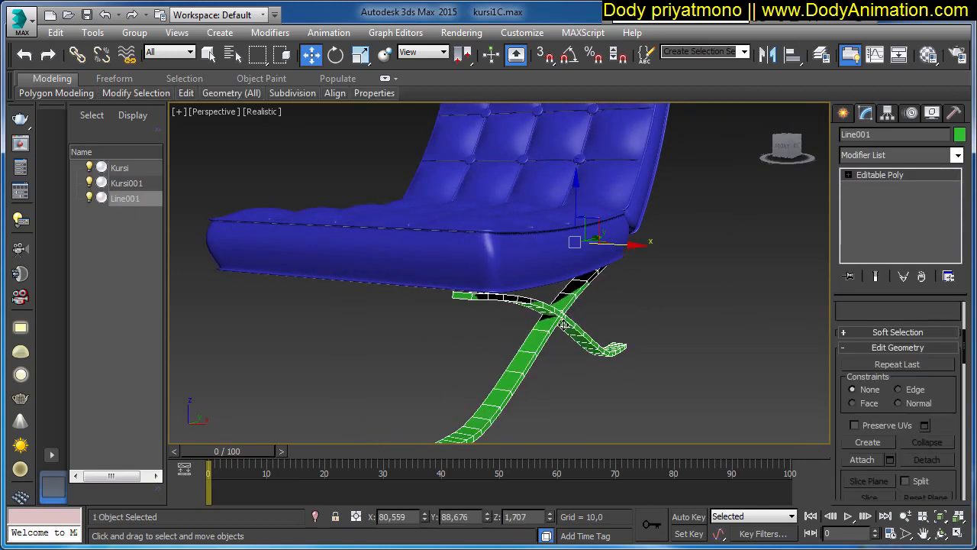
- Add a Symmetry modifier to the crossed frame
middle_click_drag(563, 324, 607, 339, "alt")
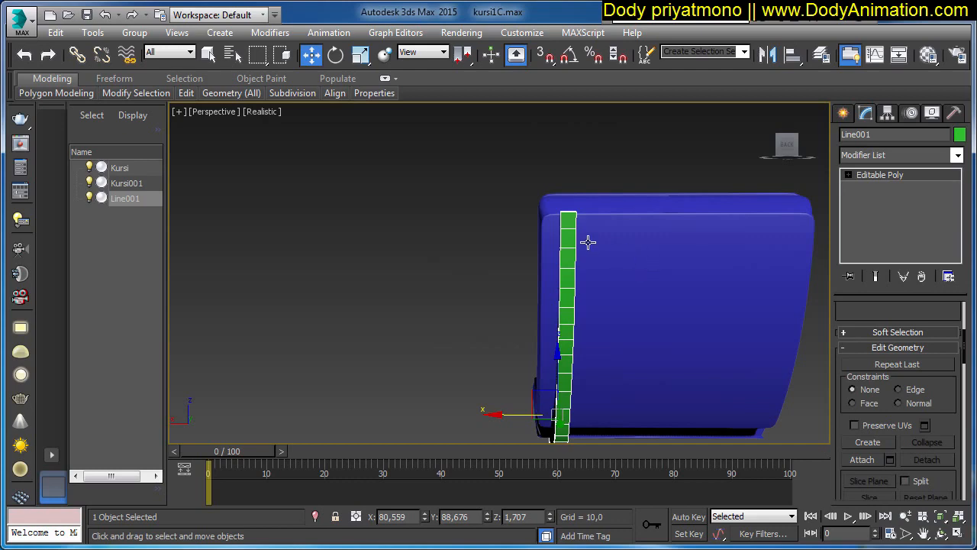
middle_click_drag(578, 265, 510, 203)
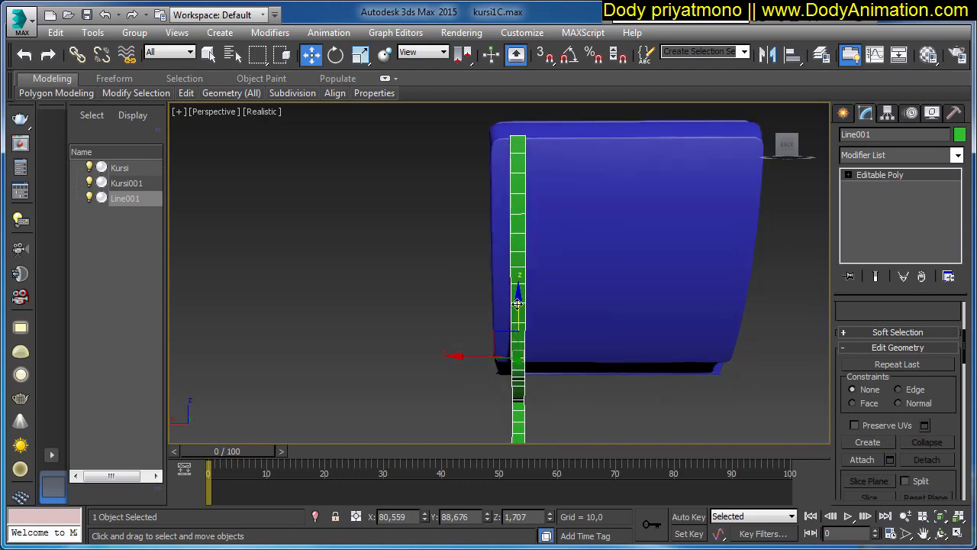
middle_click_drag(542, 309, 598, 310, "alt")
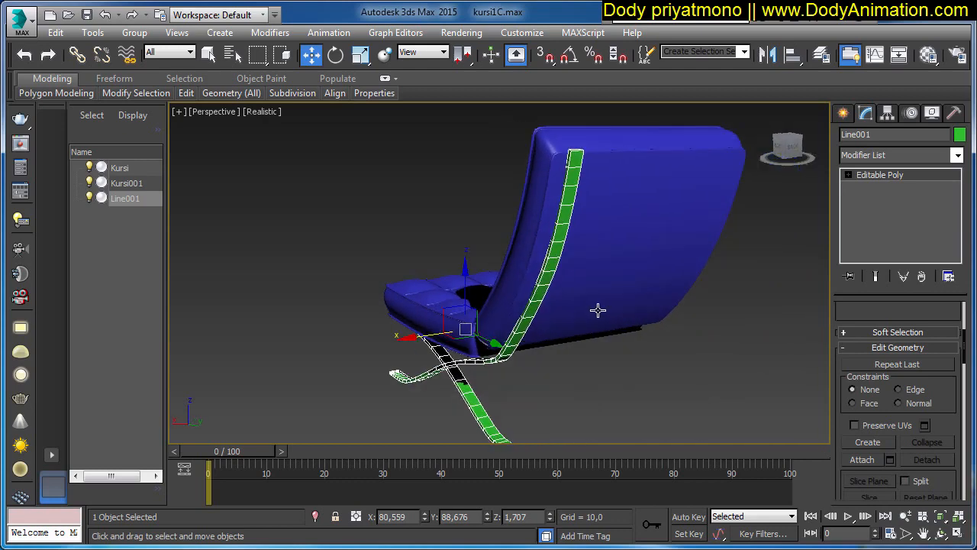
left_click(874, 157)
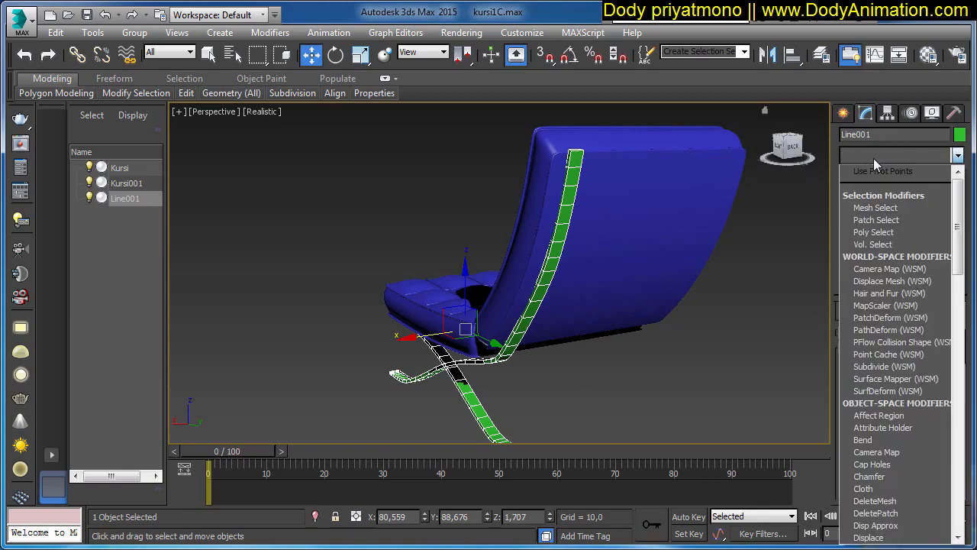
left_click(844, 155)
left_click(874, 155)
key("s")
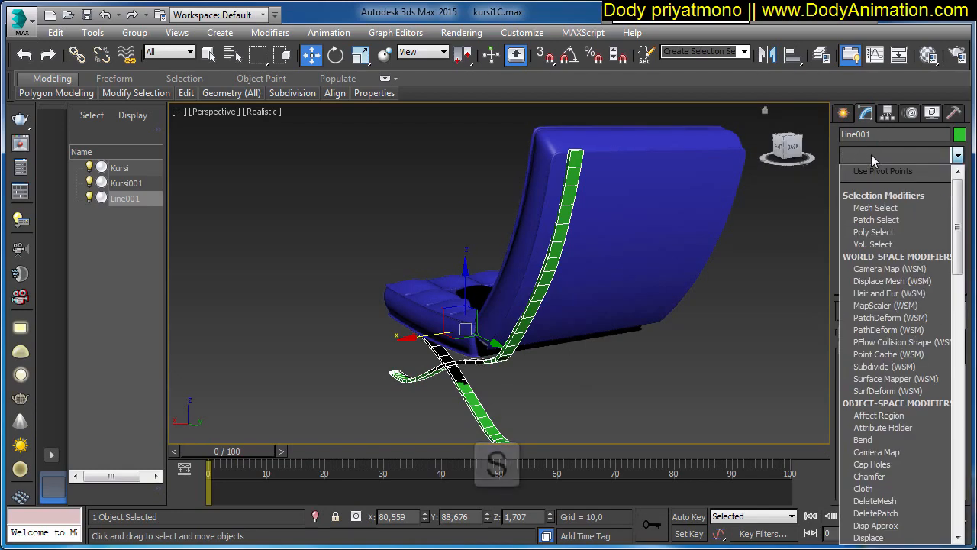
key("s")
key("s")
key("s")
key("s")
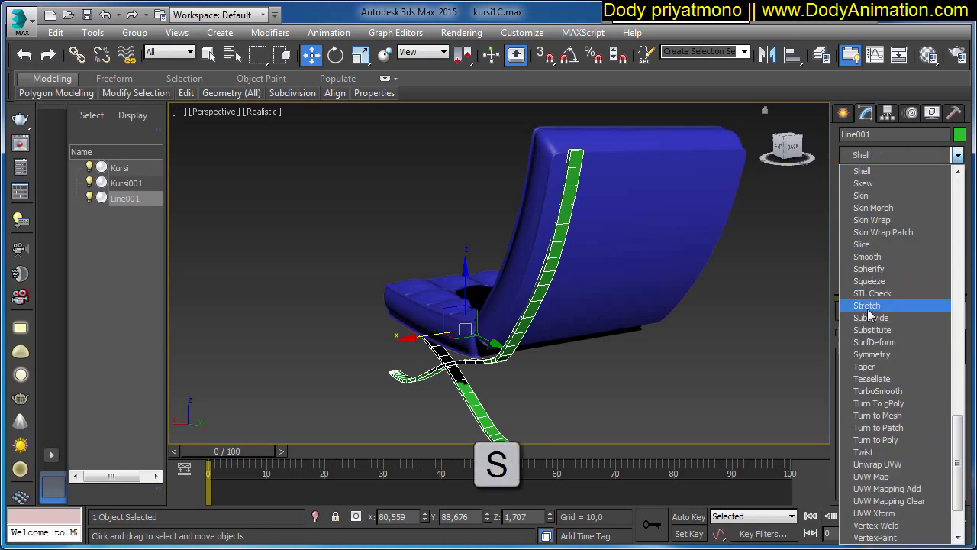
left_click(871, 355)
middle_click_drag(693, 355, 761, 344, "alt")
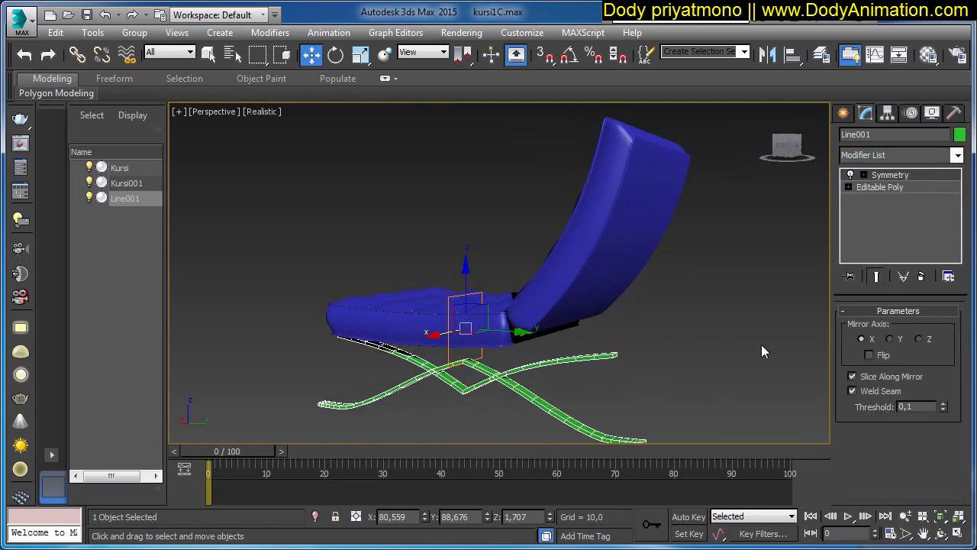
- Set the Symmetry mirror axis to Z with Flip enabled and move the mirror plane along X to about 31.4, near the chair's centre
left_click(928, 340)
middle_click_drag(679, 355, 641, 353, "alt")
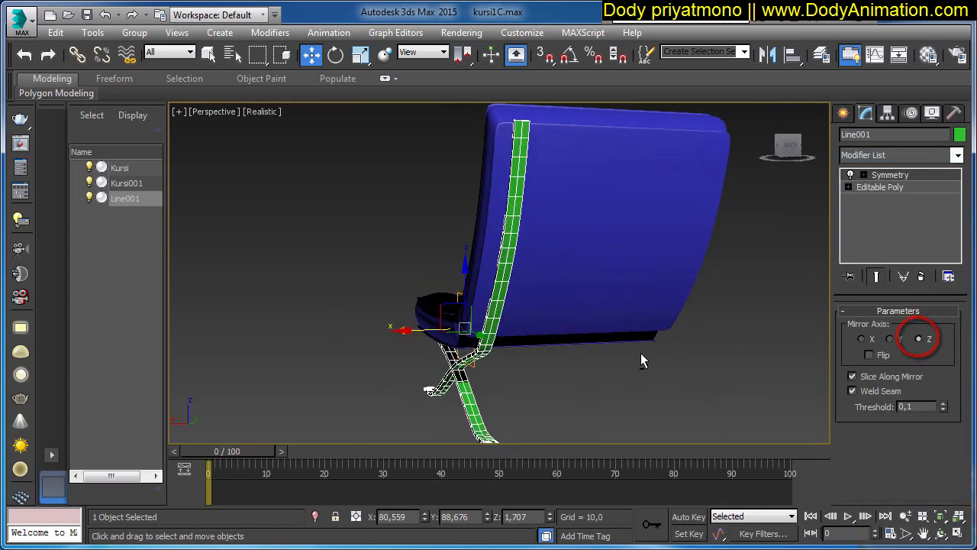
left_click(863, 175)
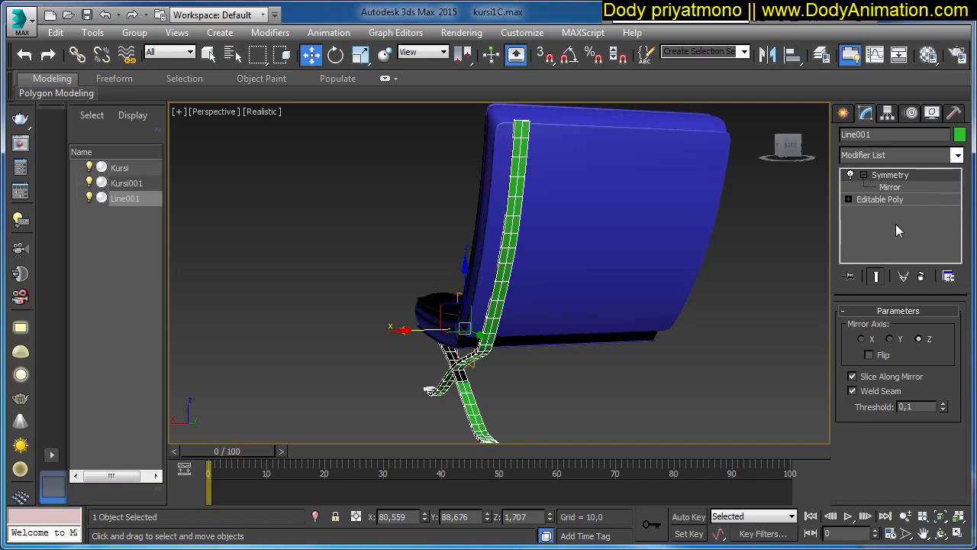
left_click(889, 188)
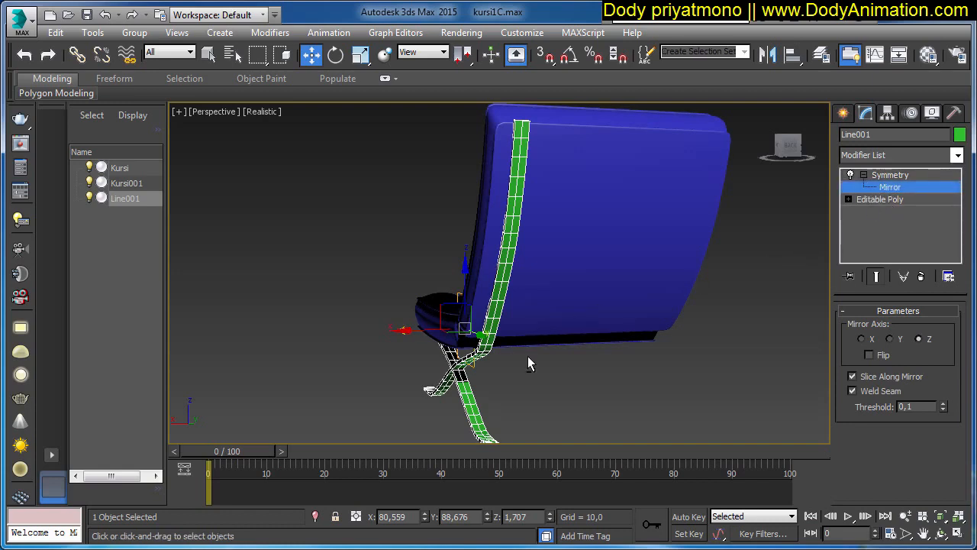
middle_click_drag(527, 356, 481, 356, "alt")
left_click_drag(418, 330, 509, 327)
left_click(869, 355)
middle_click_drag(631, 174, 664, 149, "alt")
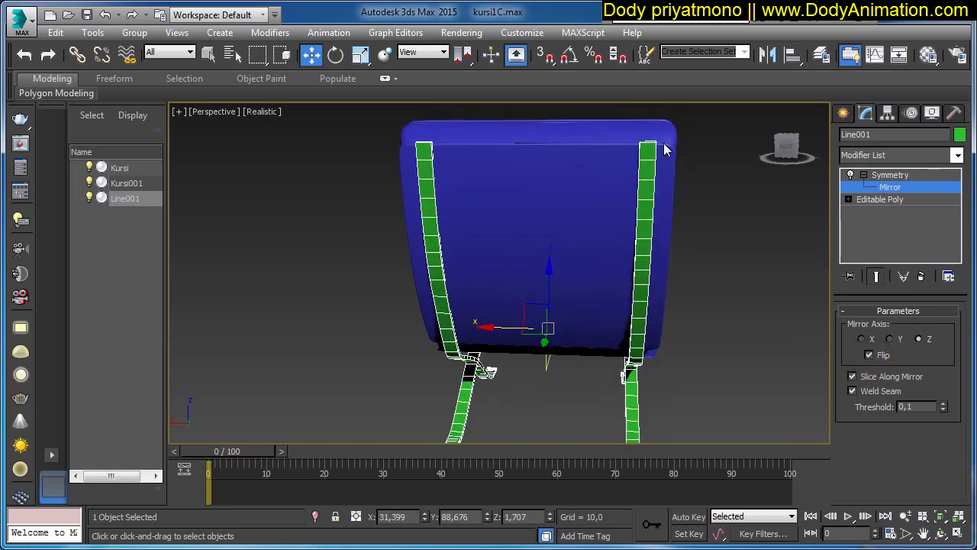
middle_click_drag(439, 160, 424, 146, "alt")
middle_click_drag(662, 152, 641, 267, "alt")
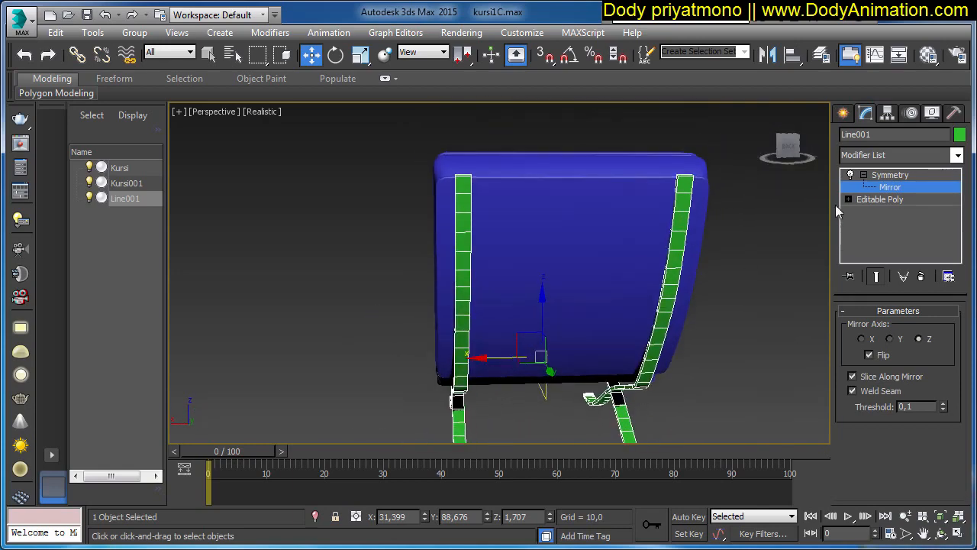
- Enter the Polygon level of the frame's Editable Poly and turn on the end result display to show the mirrored half
left_click(848, 199)
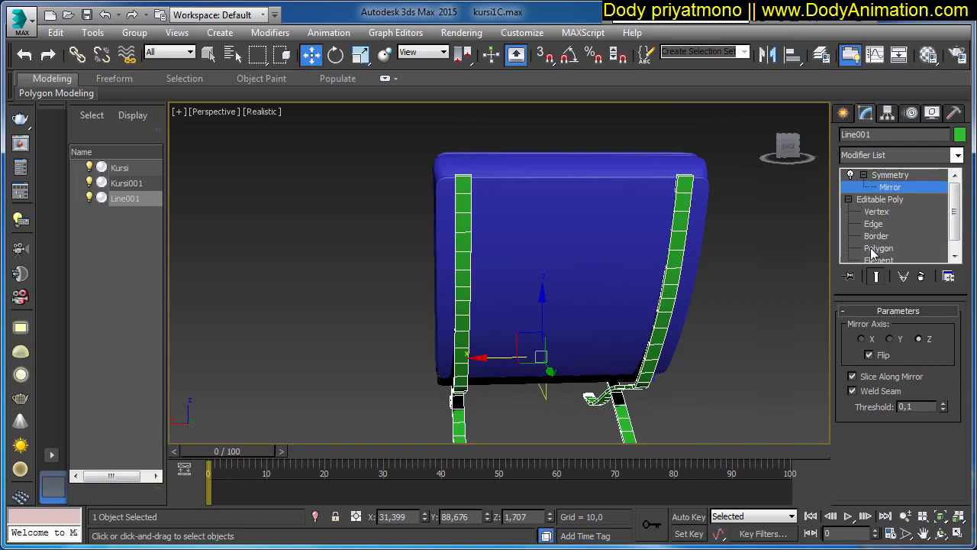
left_click(870, 248)
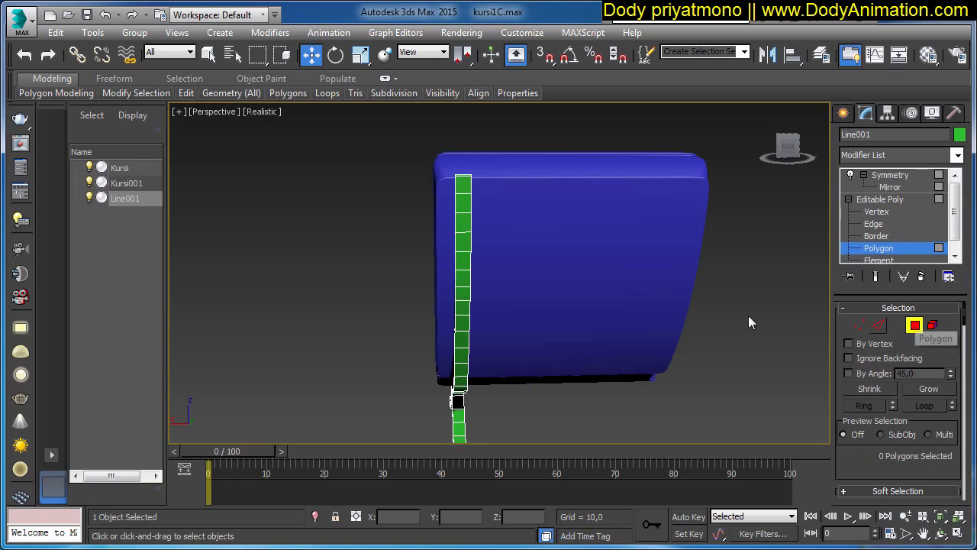
middle_click_drag(748, 323, 813, 342, "alt")
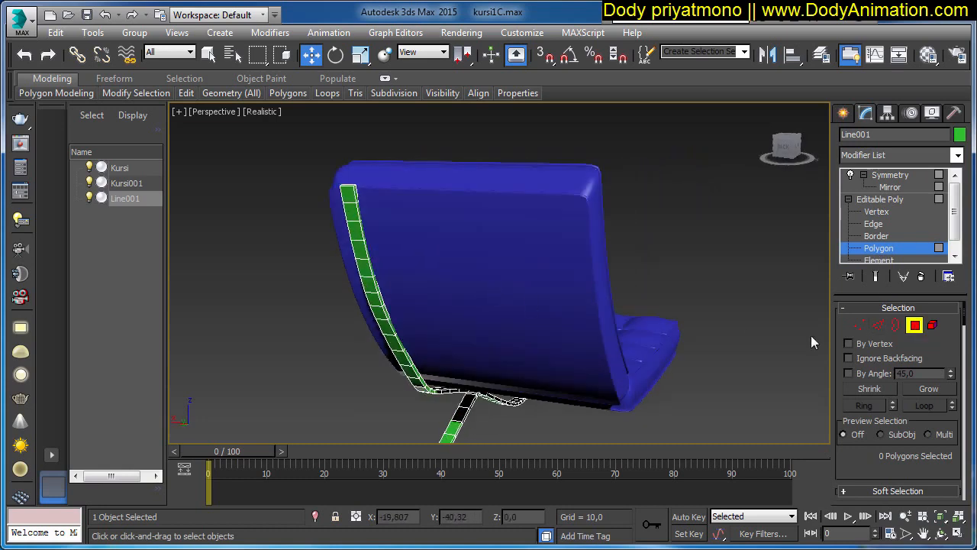
left_click(875, 276)
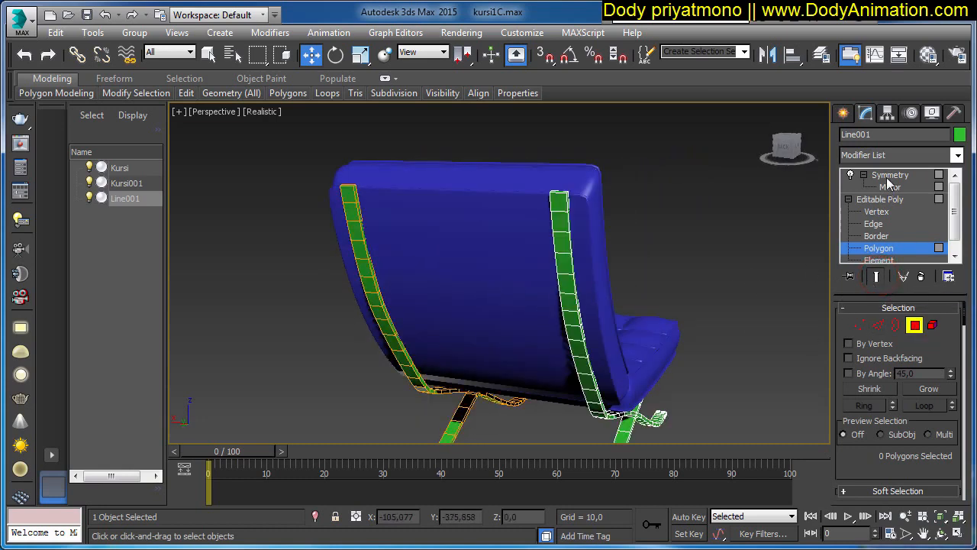
- Select four inner-side polygons on the original half: the backrest bar's top end, two at the seat junction and the seat bar's front end
middle_click_drag(393, 302, 387, 252, "alt")
scroll(411, 244, "up", 3)
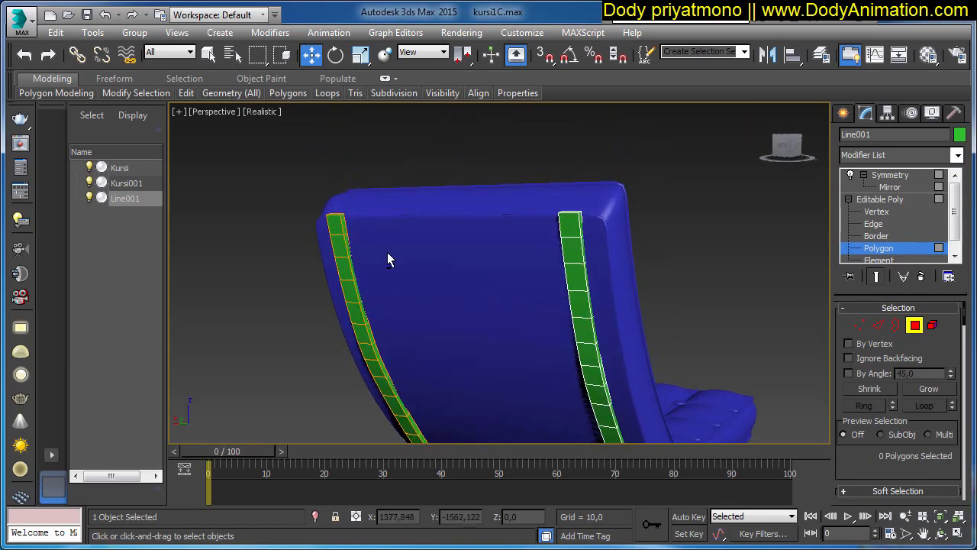
left_click(344, 223)
middle_click_drag(406, 299, 437, 296)
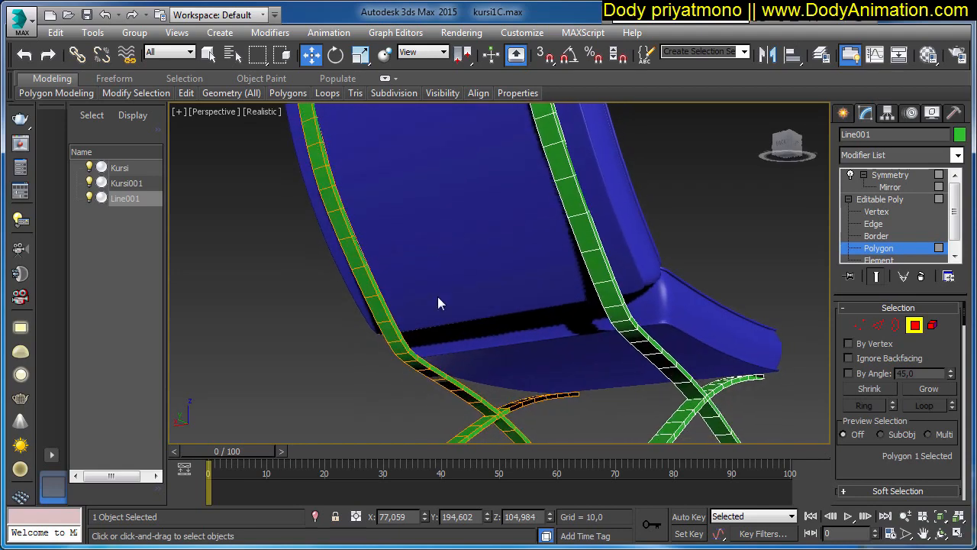
left_click(410, 353, "ctrl")
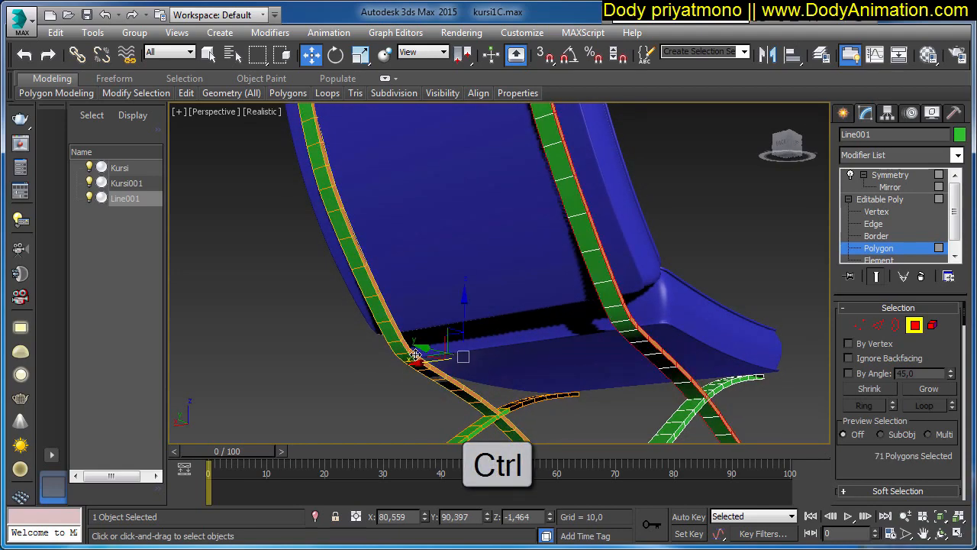
left_click(409, 361)
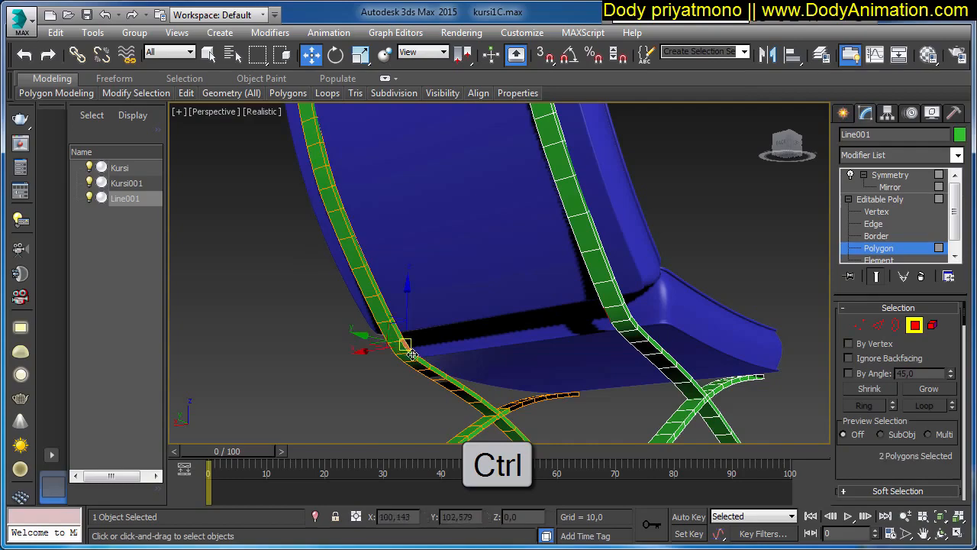
left_click(412, 354, "ctrl")
middle_click_drag(419, 219, 436, 203)
middle_click_drag(483, 311, 573, 348)
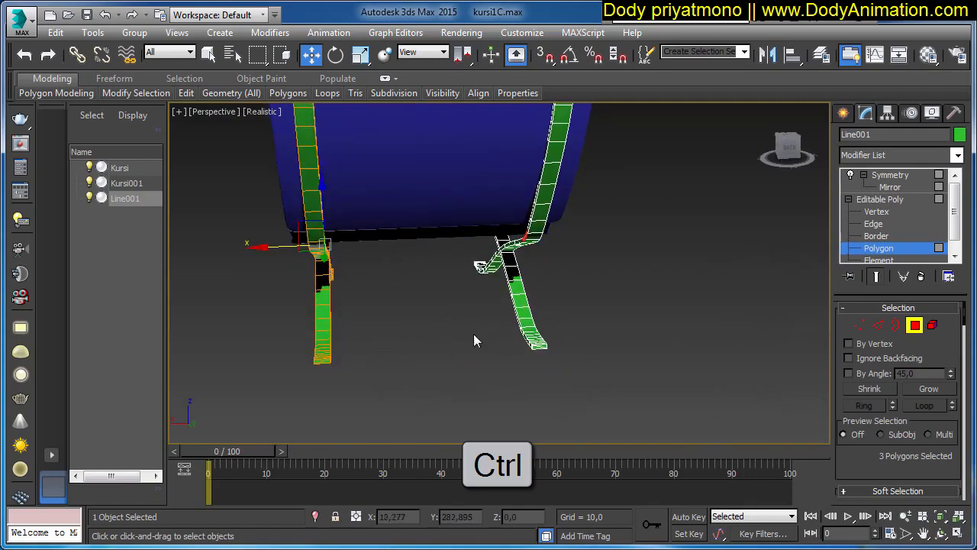
middle_click_drag(562, 252, 371, 199, "alt")
left_click(605, 270, "ctrl")
middle_click_drag(644, 267, 748, 394, "alt")
- Extrude the four selected polygons by 46.244 to form crossbars reaching the mirrored half
scroll(865, 432, "down", 3)
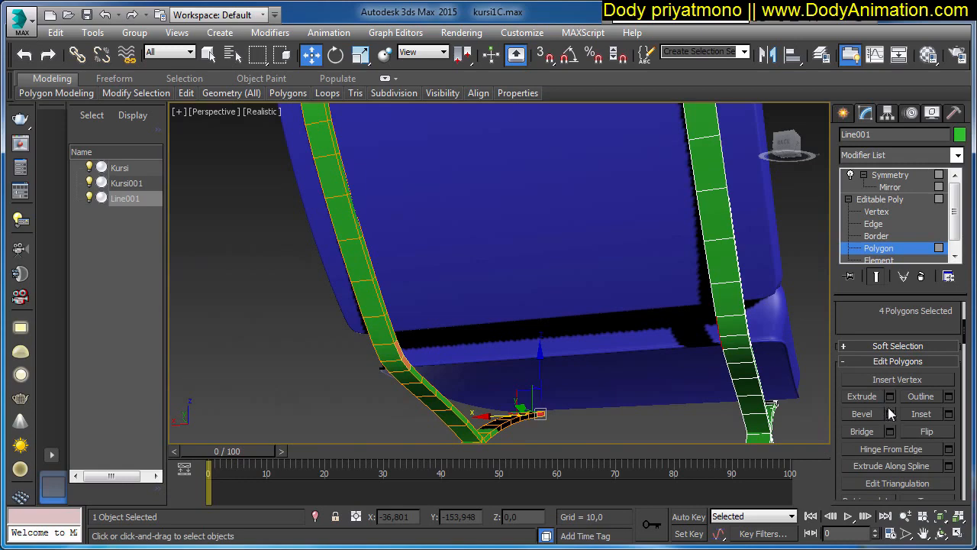
middle_click_drag(649, 309, 654, 354)
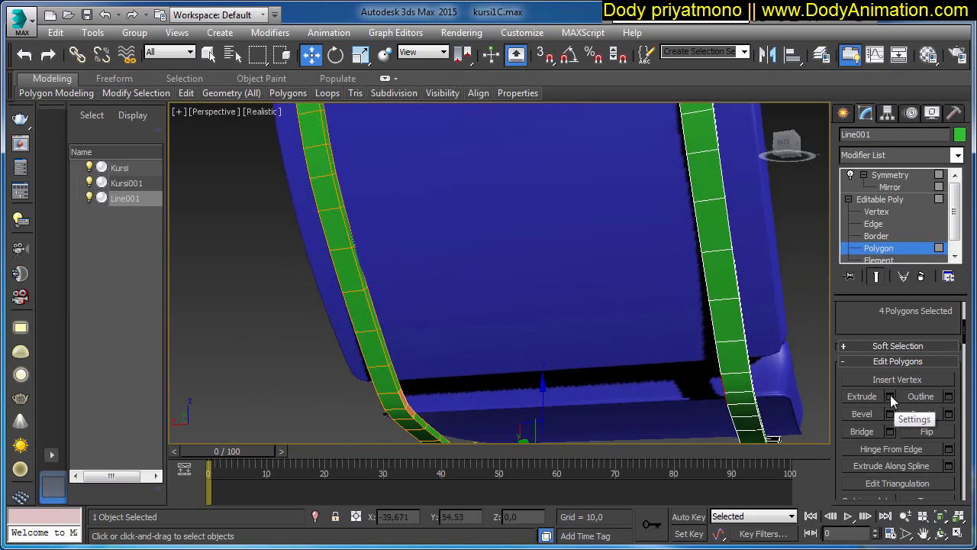
left_click(890, 396)
scroll(474, 194, "down", 5)
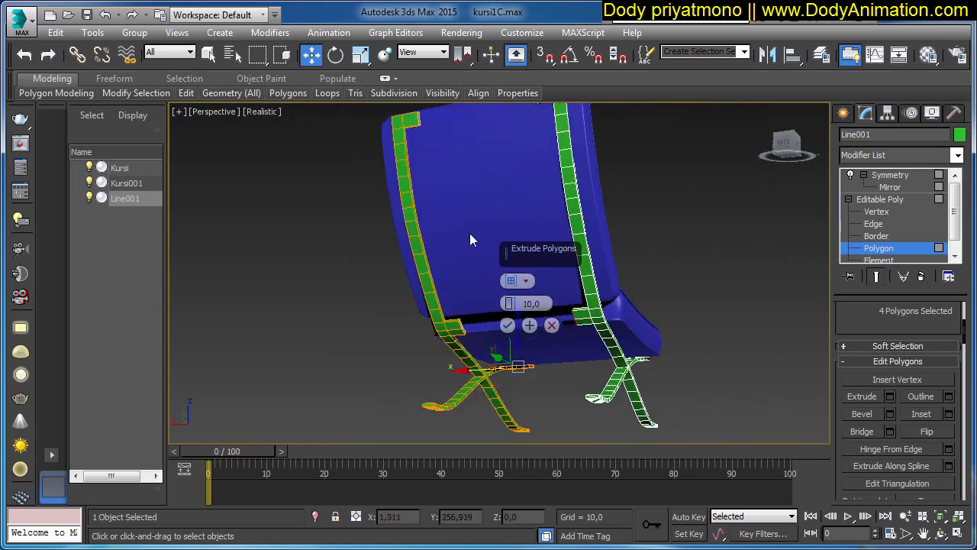
middle_click_drag(470, 239, 450, 260)
left_click_drag(513, 301, 436, 135)
middle_click_drag(436, 135, 468, 185, "alt")
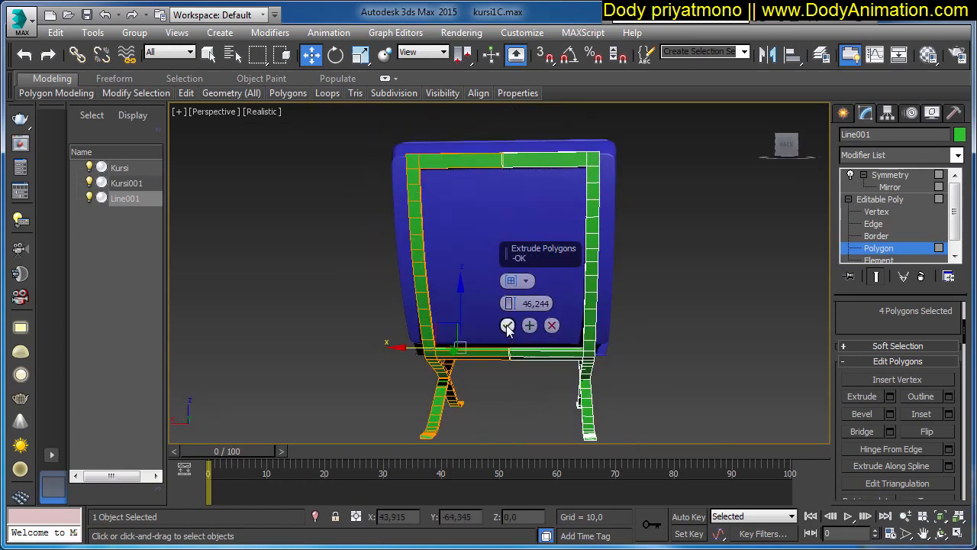
left_click(507, 326)
- Inspect the crossbars from behind and below, leave polygon editing and return to the Symmetry modifier
middle_click_drag(507, 326, 447, 209, "alt")
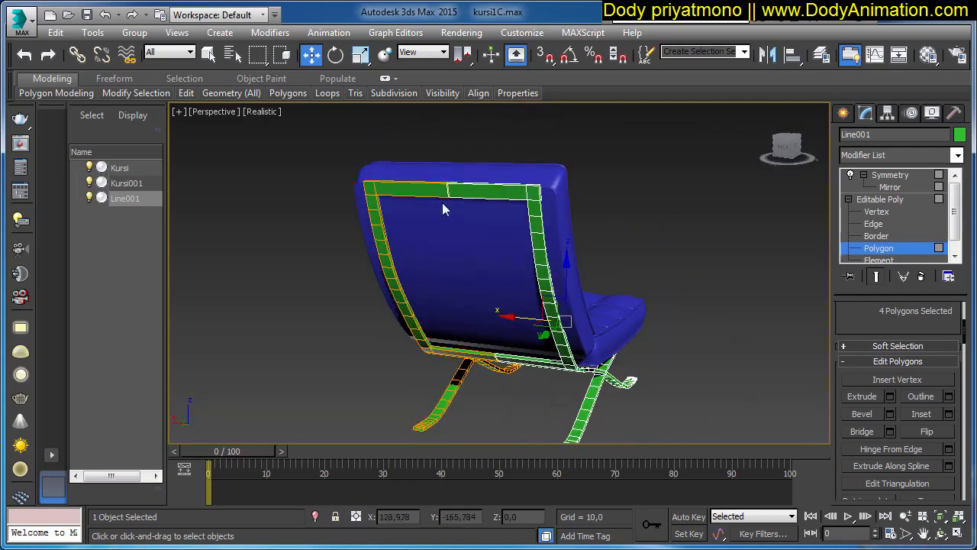
middle_click_drag(483, 357, 482, 279, "alt")
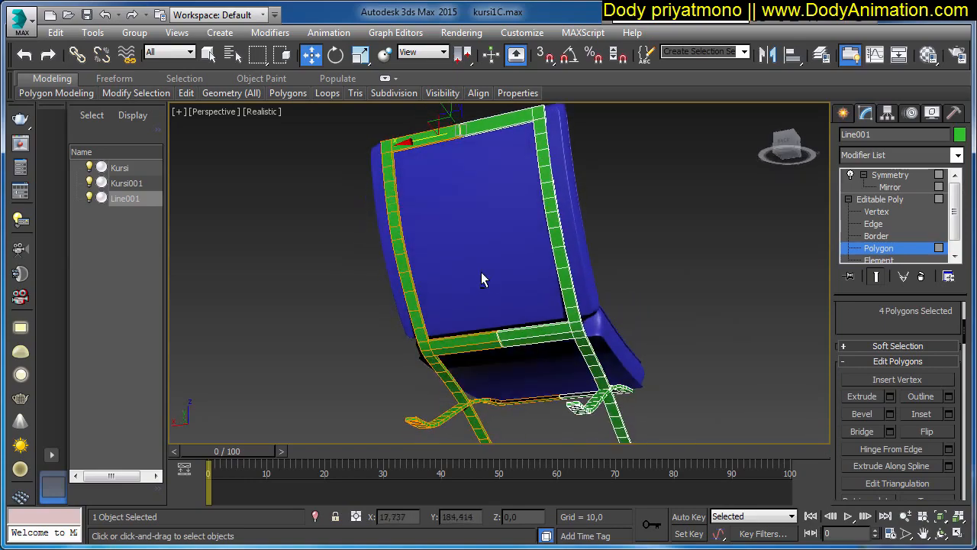
middle_click_drag(461, 345, 572, 350, "alt")
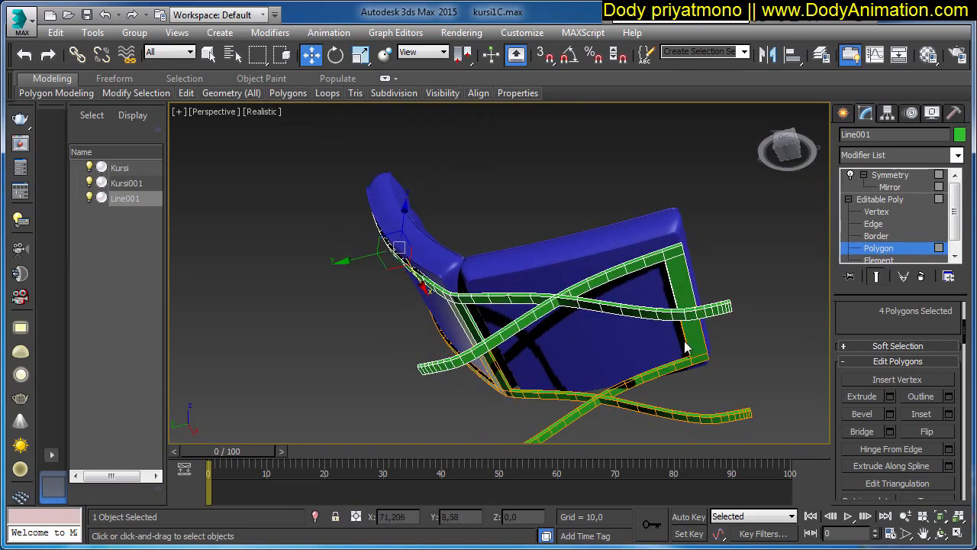
middle_click_drag(677, 309, 632, 317, "alt")
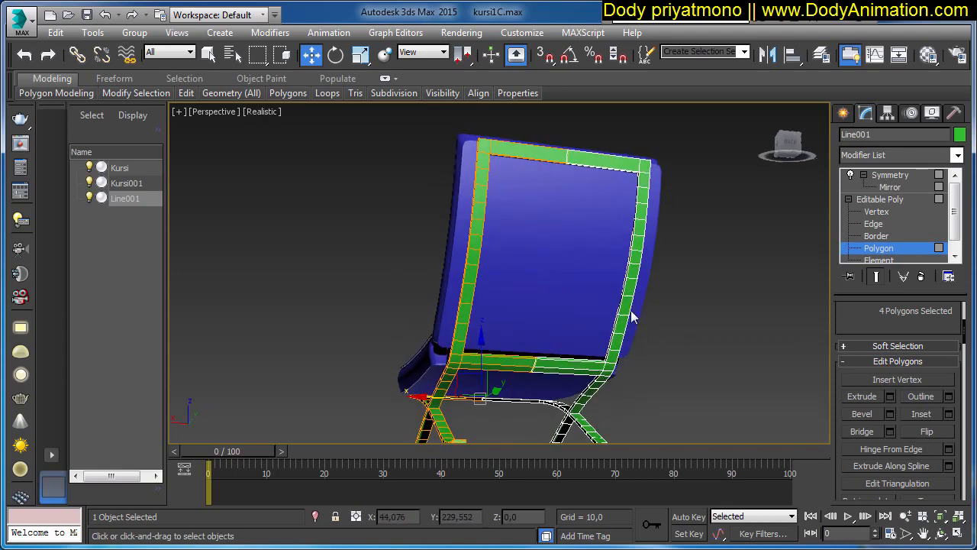
left_click(873, 199)
left_click(848, 200)
left_click(904, 175)
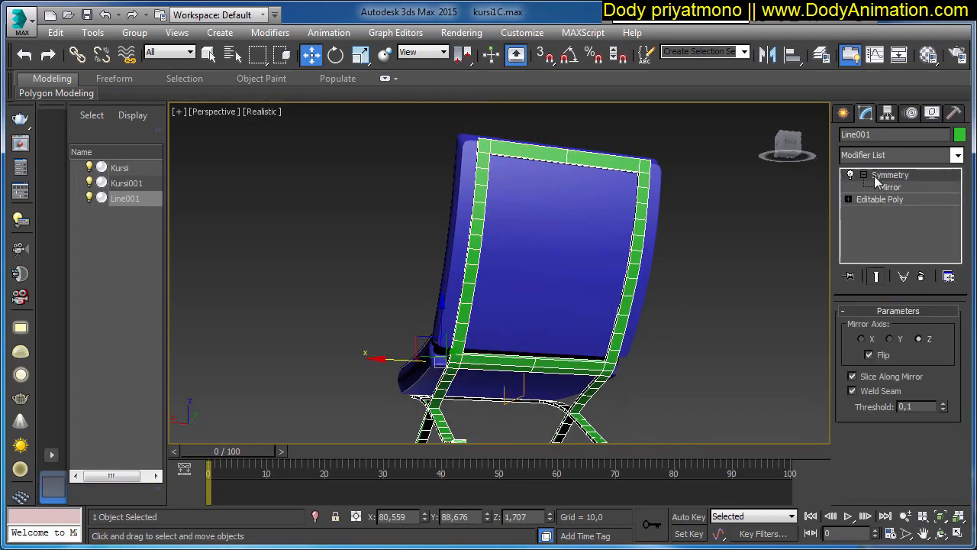
left_click(864, 175)
- Add a TurboSmooth modifier with 2 iterations to the frame, then deselect it and check the smoothed shape
left_click(868, 156)
key("t")
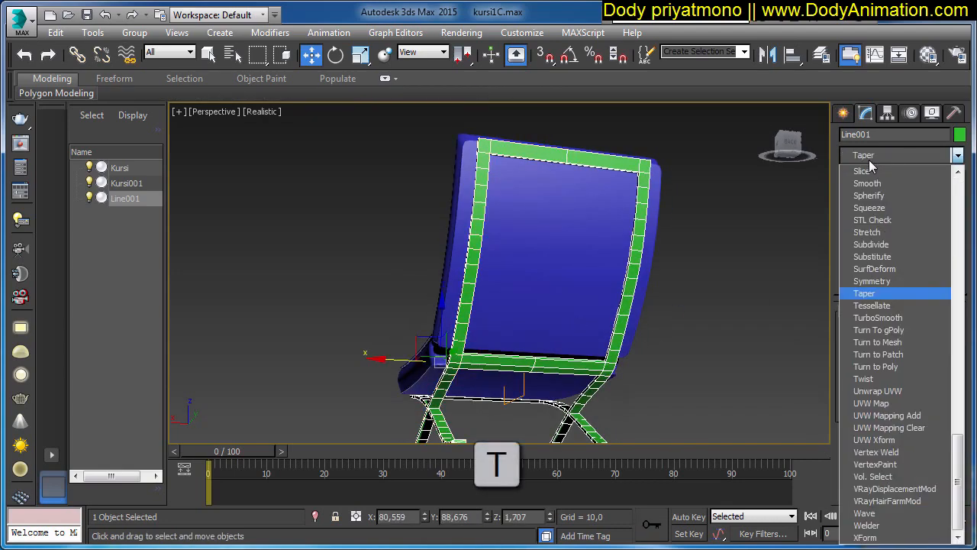
left_click(878, 318)
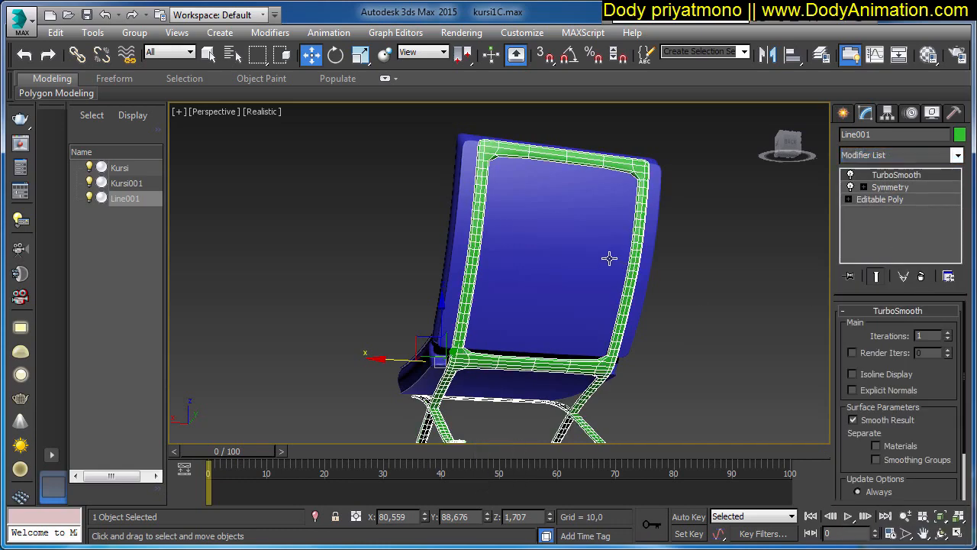
middle_click_drag(609, 257, 634, 270, "alt")
left_click(948, 334)
middle_click_drag(737, 317, 702, 316, "alt")
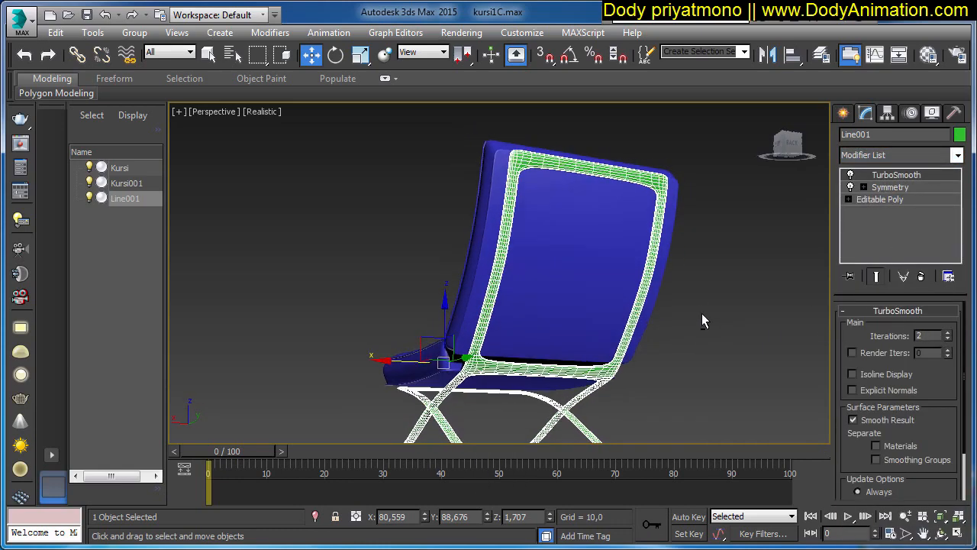
left_click(702, 316)
middle_click_drag(598, 218, 554, 216, "alt")
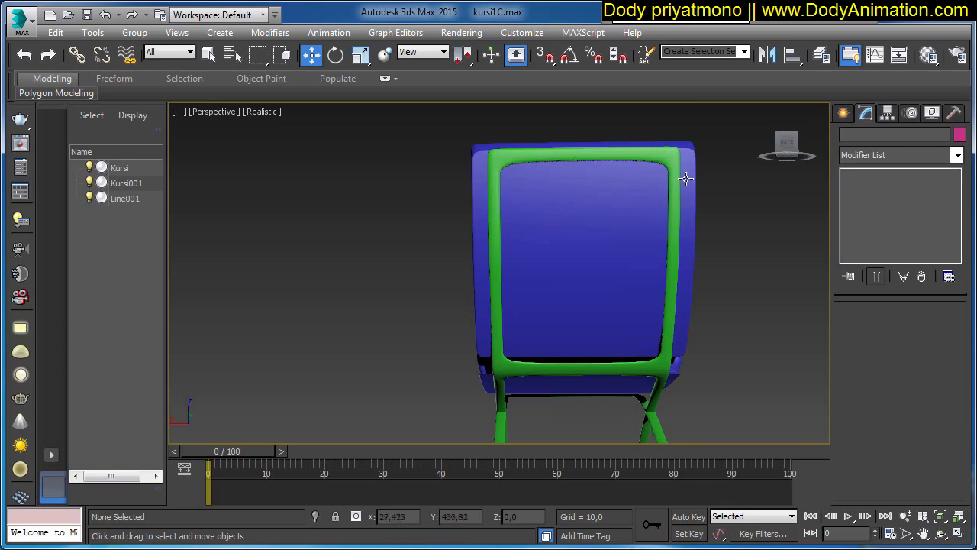
middle_click_drag(685, 301, 806, 196, "alt")
- Reselect the frame and enter the Edge level of its Editable Poly
left_click(489, 318)
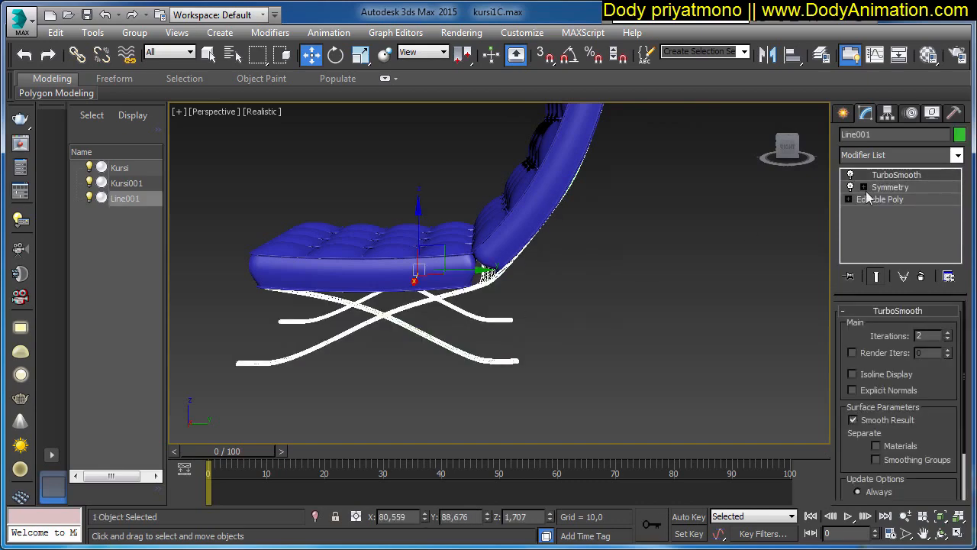
left_click(848, 199)
left_click(858, 200)
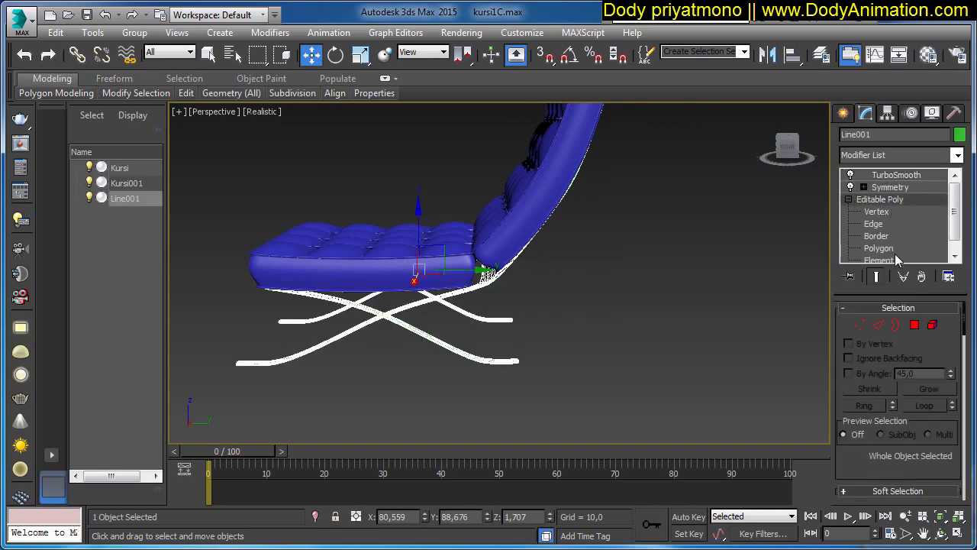
left_click(878, 326)
- Add SwiftLoop edge loops beside the joint of the crossbar behind the seat, on the crossbar and the frame strip, to sharpen it
middle_click_drag(796, 330, 519, 330, "alt")
scroll(519, 330, "up", 8)
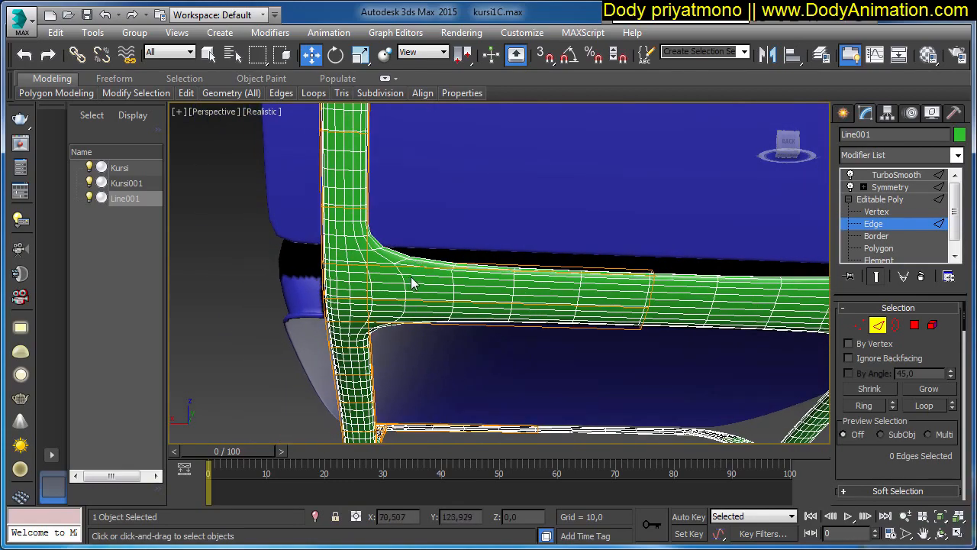
middle_click_drag(411, 283, 405, 282, "alt")
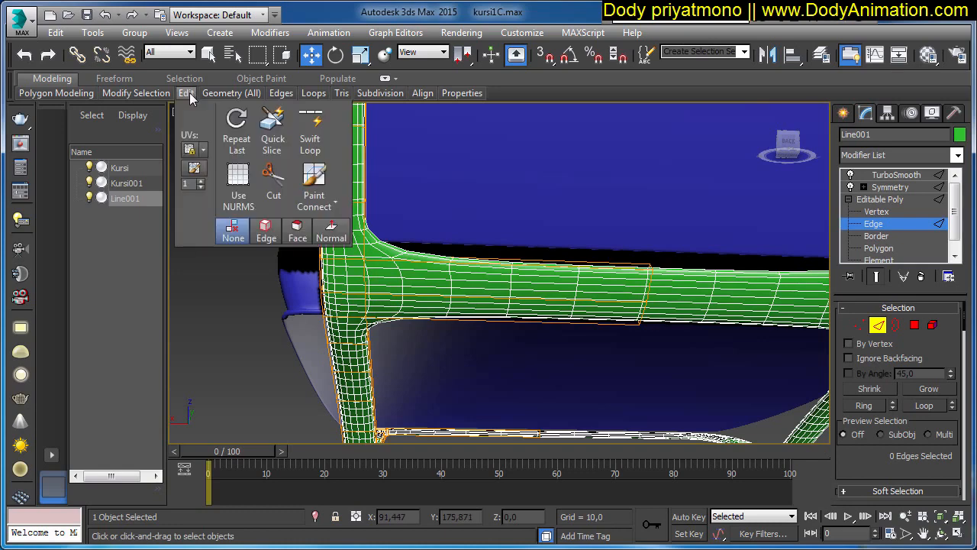
mouse_move(185, 92)
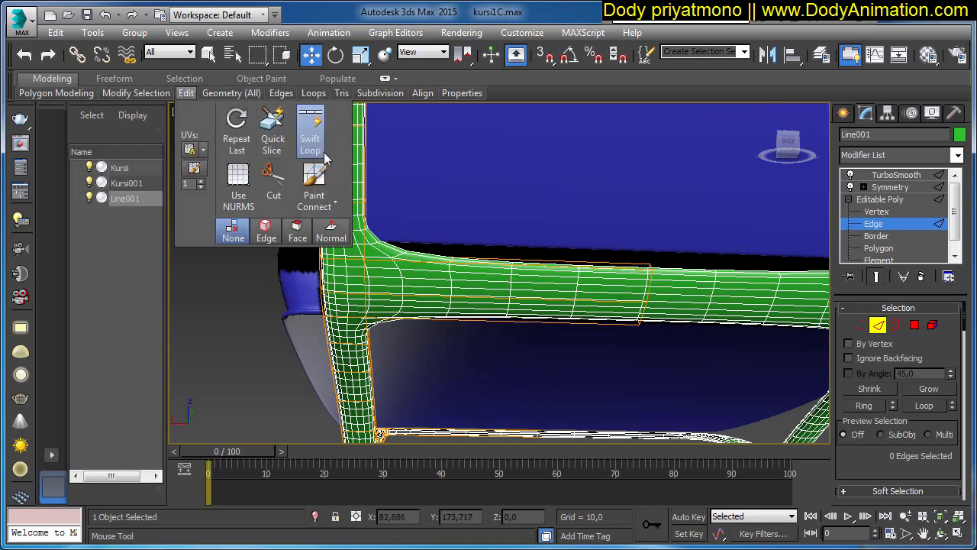
left_click(309, 128)
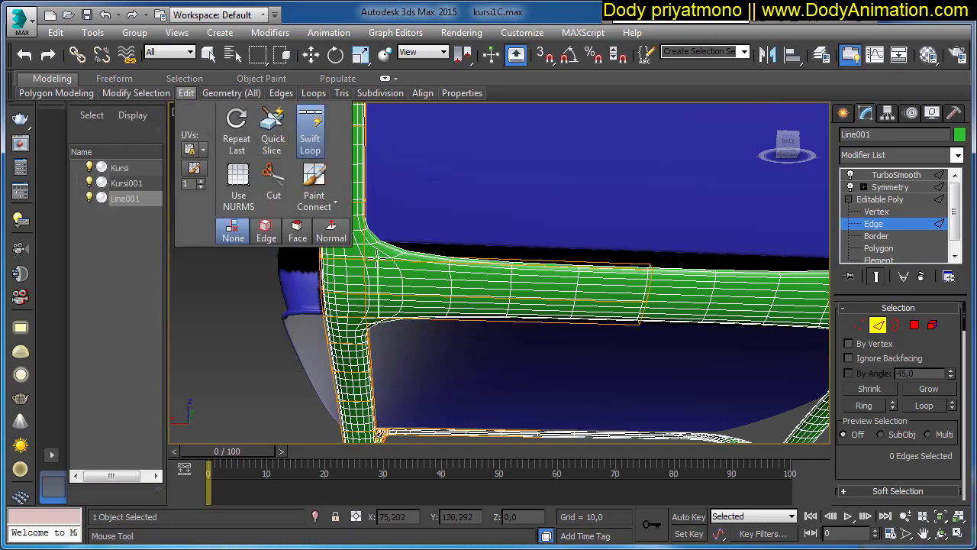
left_click(369, 260)
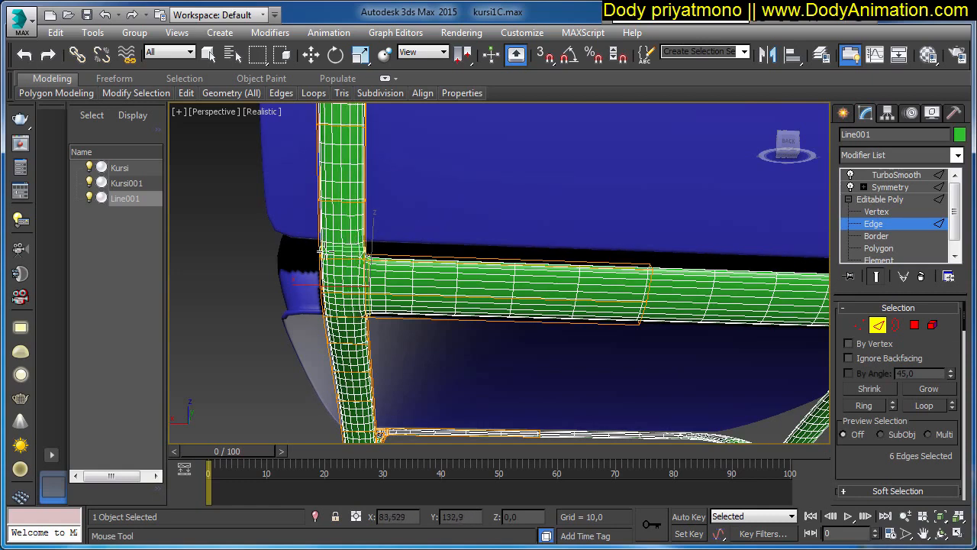
left_click(322, 251)
middle_click_drag(328, 255, 388, 278, "alt")
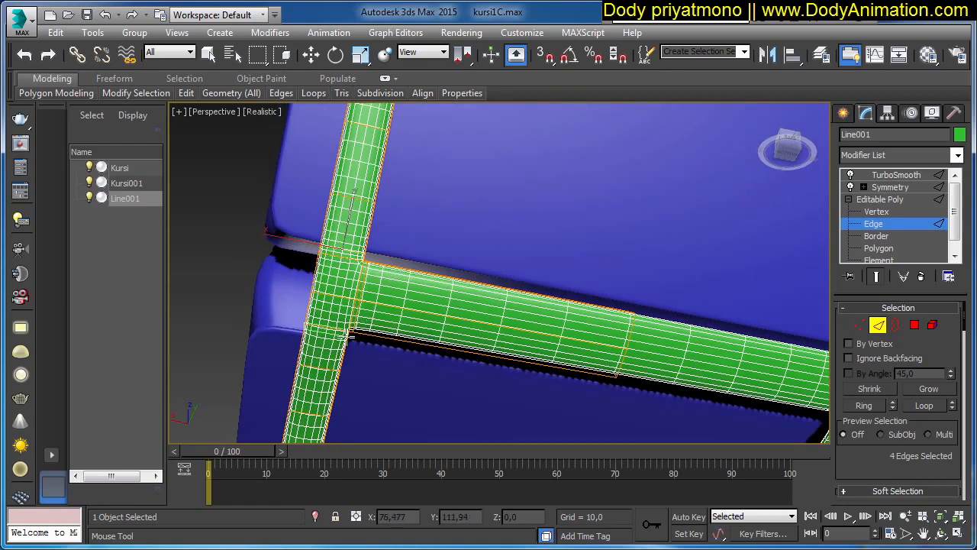
middle_click_drag(453, 262, 419, 301, "alt")
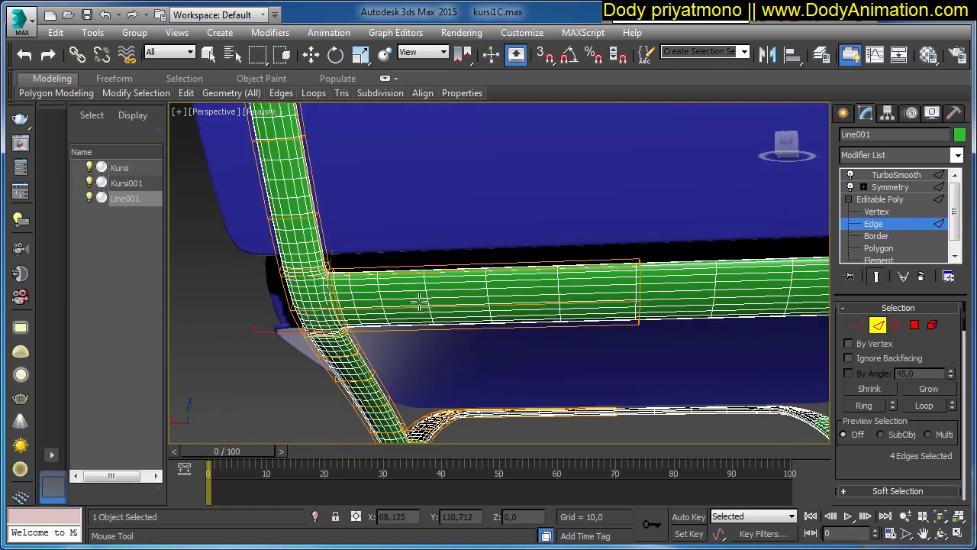
- Add SwiftLoop edge loops on both arms of the frame's top backrest corner to tighten the inner bend
scroll(467, 305, "down", 4)
middle_click_drag(464, 257, 470, 374)
middle_click_drag(463, 229, 475, 355)
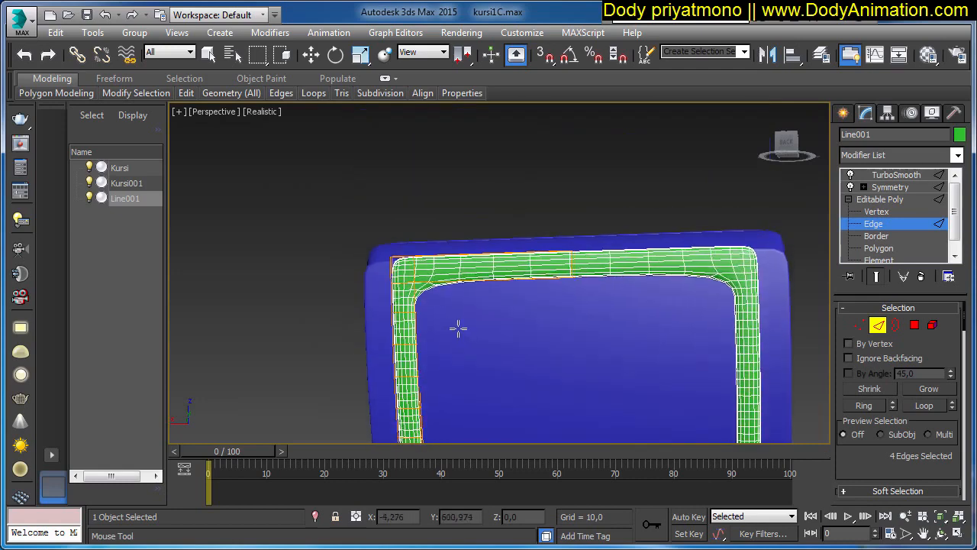
scroll(458, 327, "up", 4)
middle_click_drag(401, 293, 413, 327)
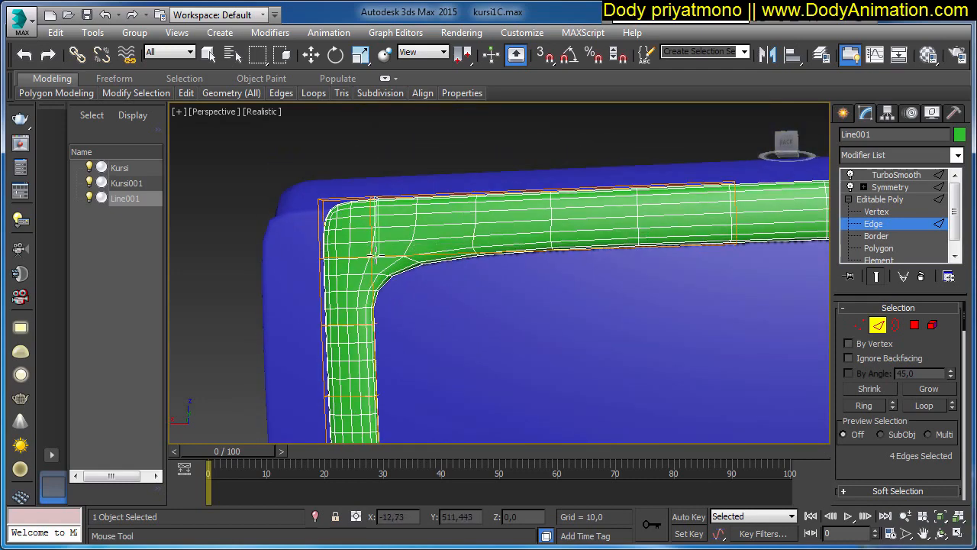
left_click(373, 255)
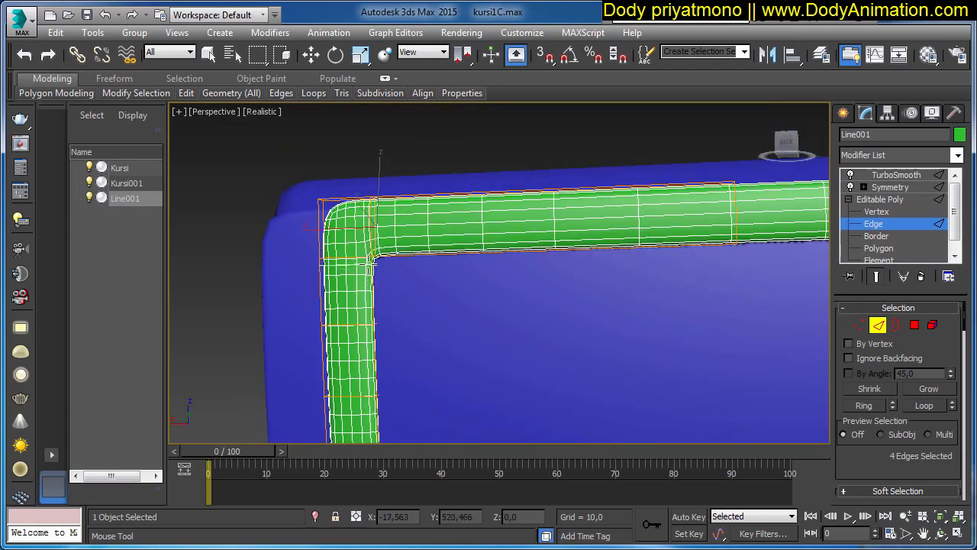
left_click(368, 262)
middle_click_drag(390, 237, 409, 207)
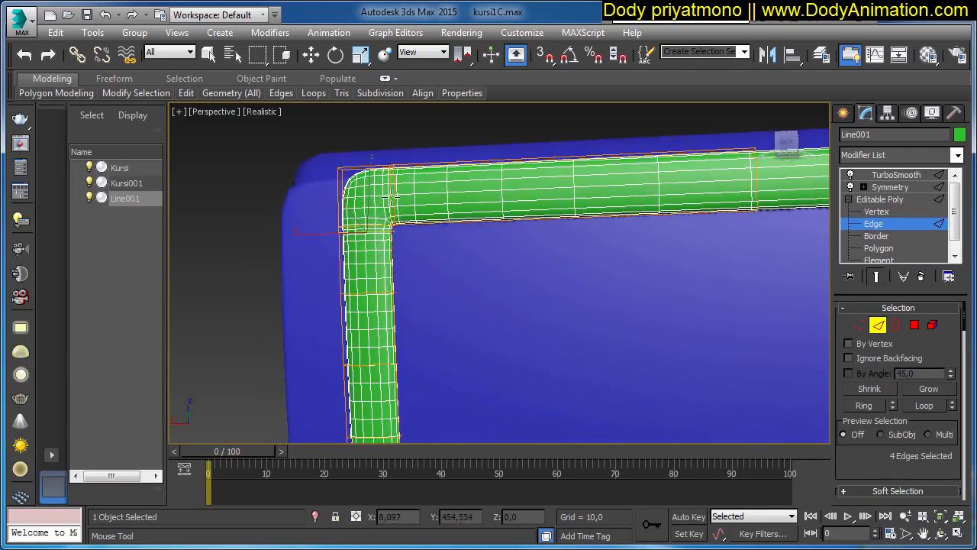
- Add SwiftLoop edge loops on both arms of the frame corner under the seat's front edge
scroll(427, 221, "down", 4)
middle_click_drag(477, 268, 484, 126)
middle_click_drag(473, 221, 611, 283, "alt")
middle_click_drag(610, 283, 794, 61)
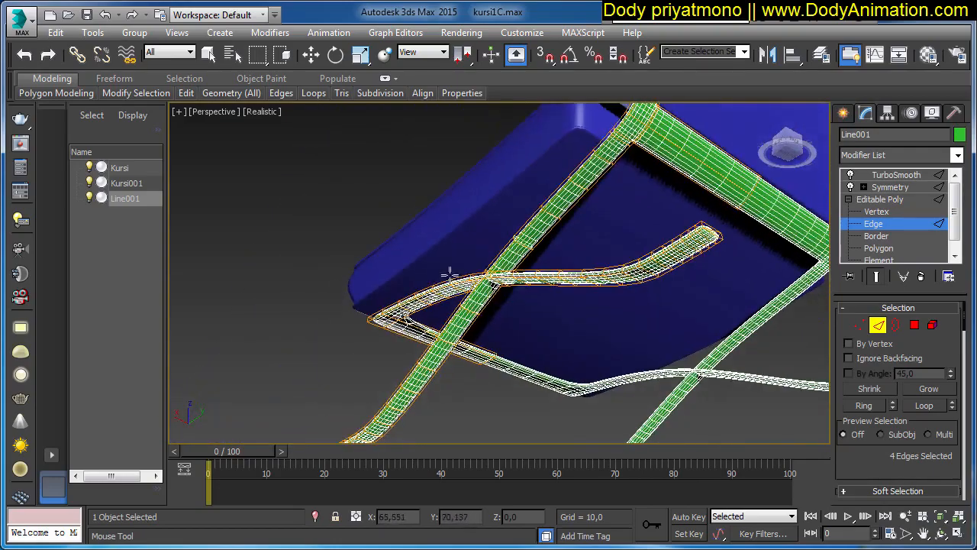
middle_click_drag(450, 275, 626, 397, "alt")
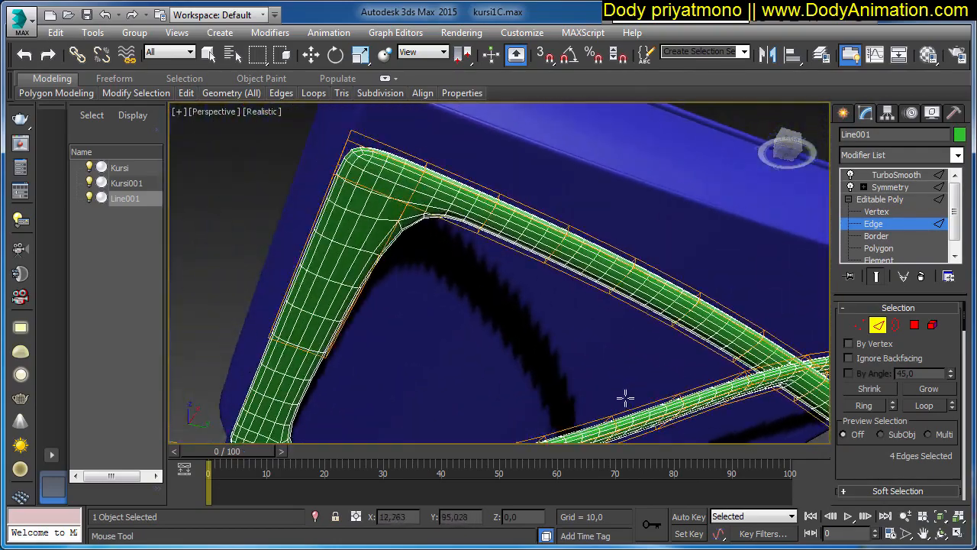
scroll(358, 218, "up", 3)
middle_click_drag(404, 229, 457, 255)
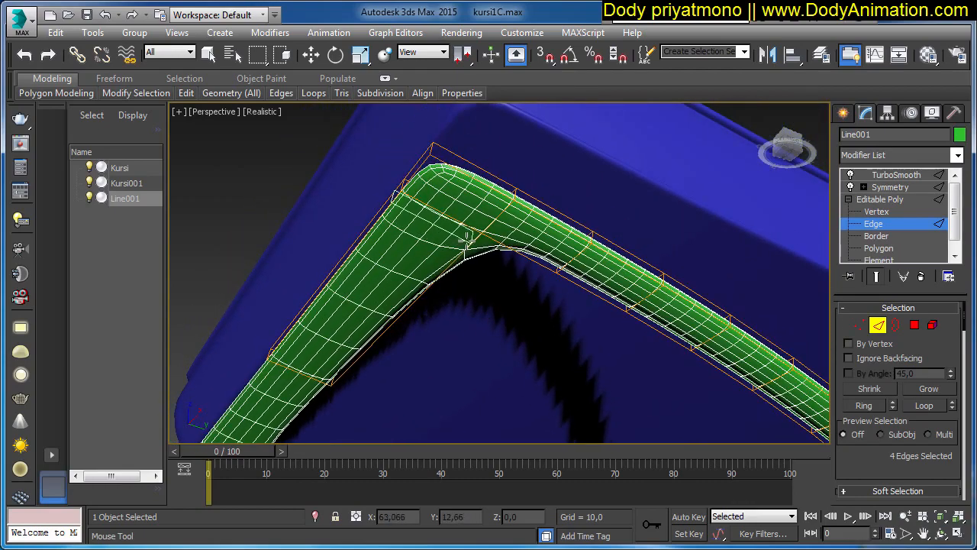
left_click_drag(471, 236, 514, 241)
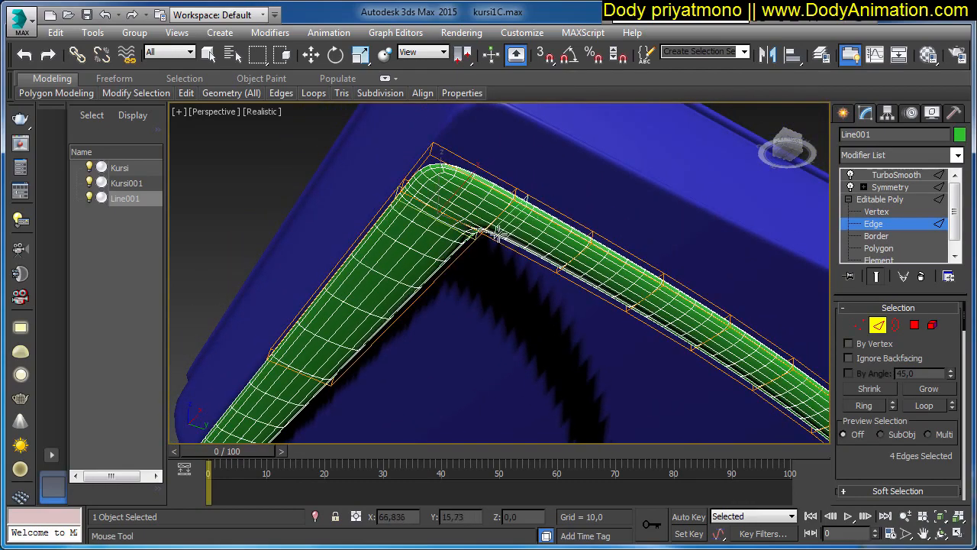
mouse_move(552, 203)
middle_mouse_down("alt")
mouse_move(584, 216)
mouse_move(631, 207)
middle_mouse_up("alt")
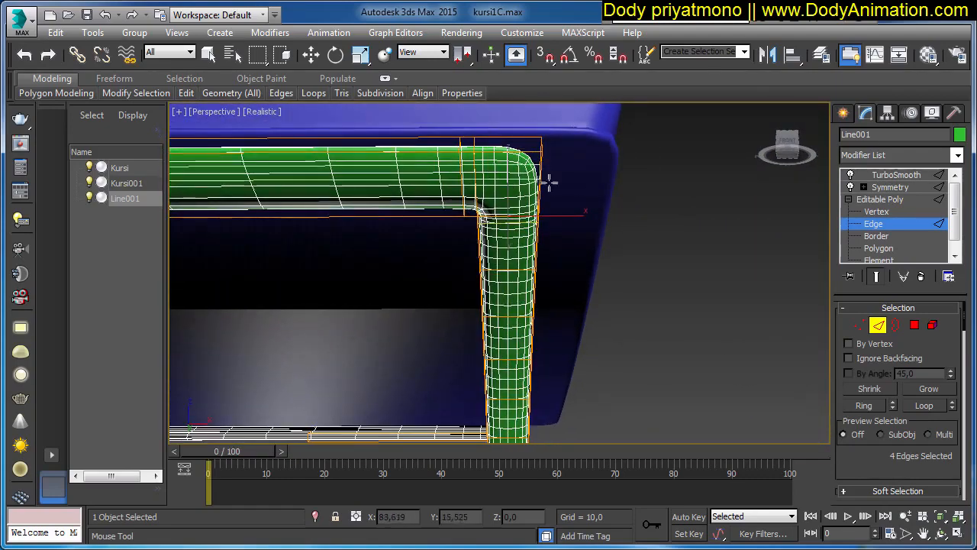
- Leave SwiftLoop and turn off the end-result display to expose the unsmoothed frame at the front corner
key("w")
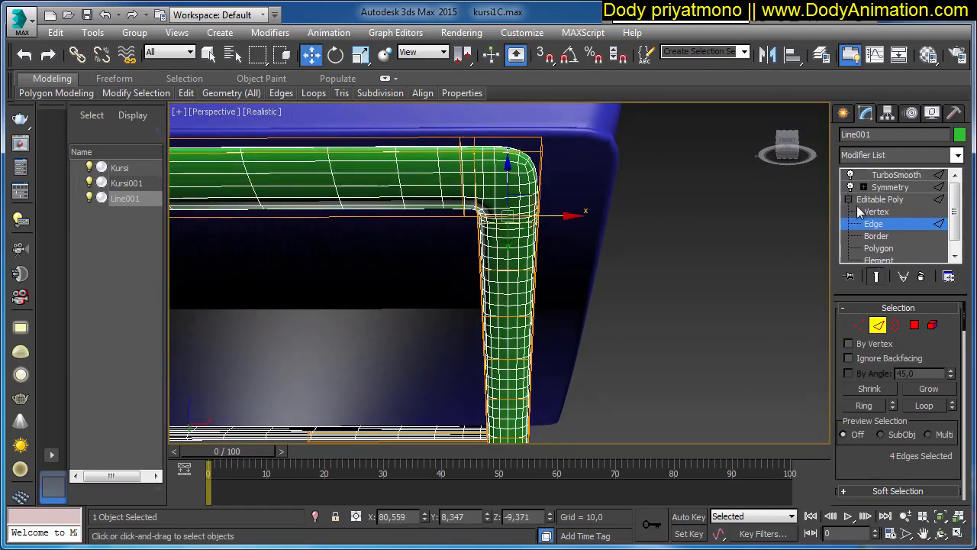
left_click(875, 277)
middle_click_drag(645, 234, 569, 193, "alt")
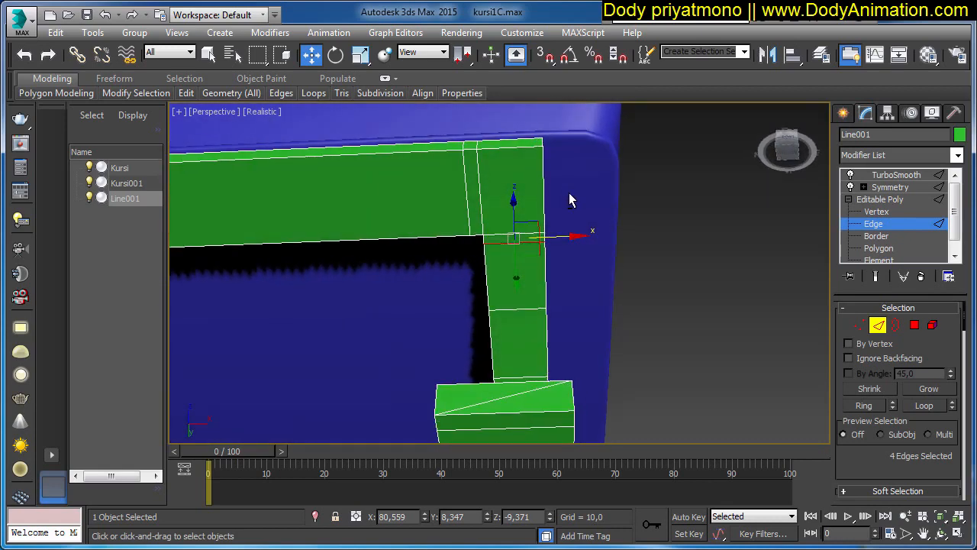
middle_click_drag(542, 162, 543, 178, "alt")
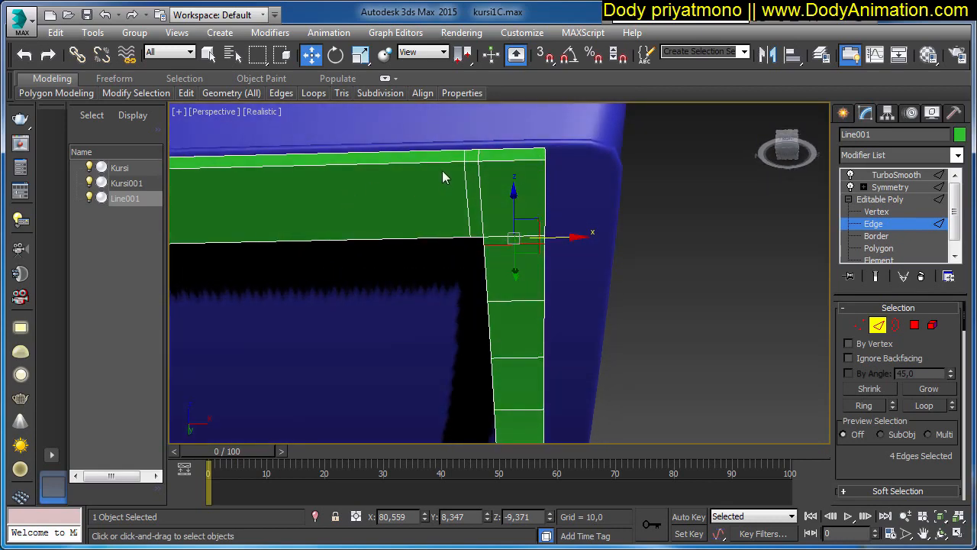
middle_click_drag(580, 207, 564, 197, "alt")
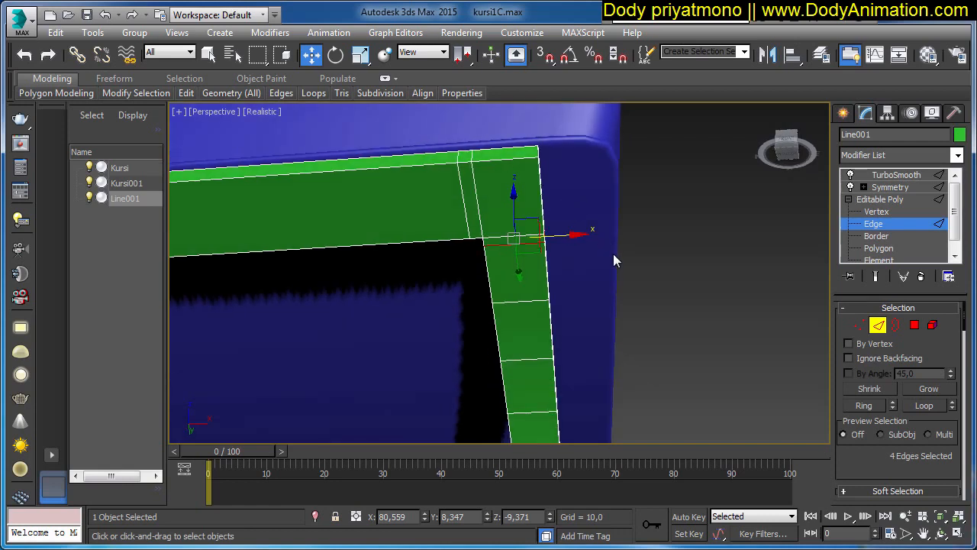
- Connect the edge ring across the width of the strip under the seat's front corner with 2 segments and pinch 89
left_click(499, 159)
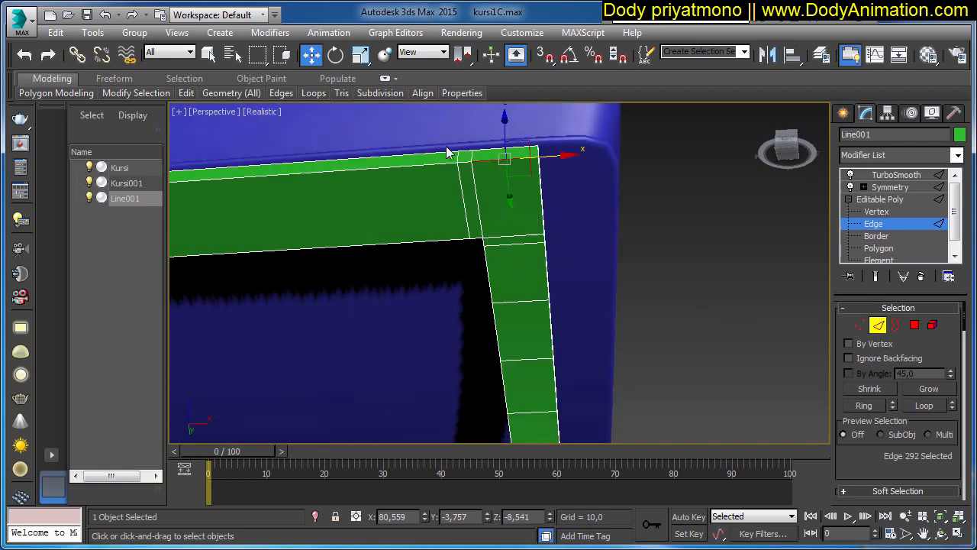
left_click(863, 406)
mouse_move(714, 352)
middle_mouse_down("alt")
mouse_move(687, 303)
mouse_move(667, 327)
mouse_move(556, 389)
mouse_move(647, 379)
mouse_move(706, 264)
mouse_move(702, 346)
middle_mouse_up("alt")
scroll(884, 432, "down", 5)
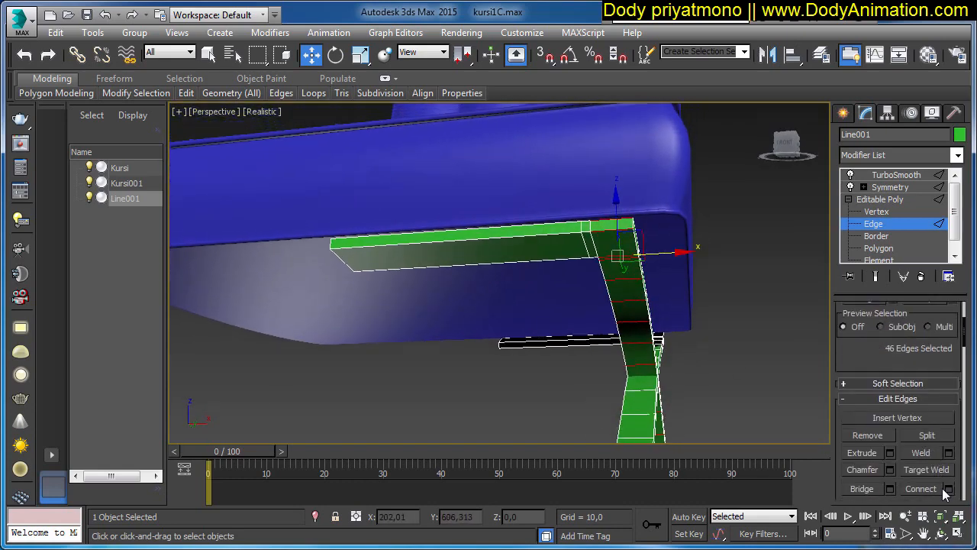
left_click(948, 488)
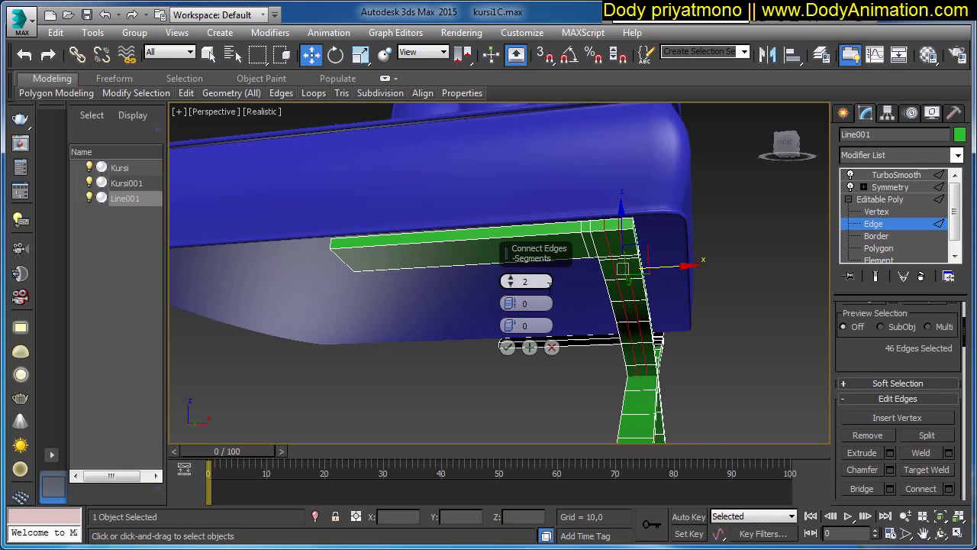
scroll(600, 299, "up", 2)
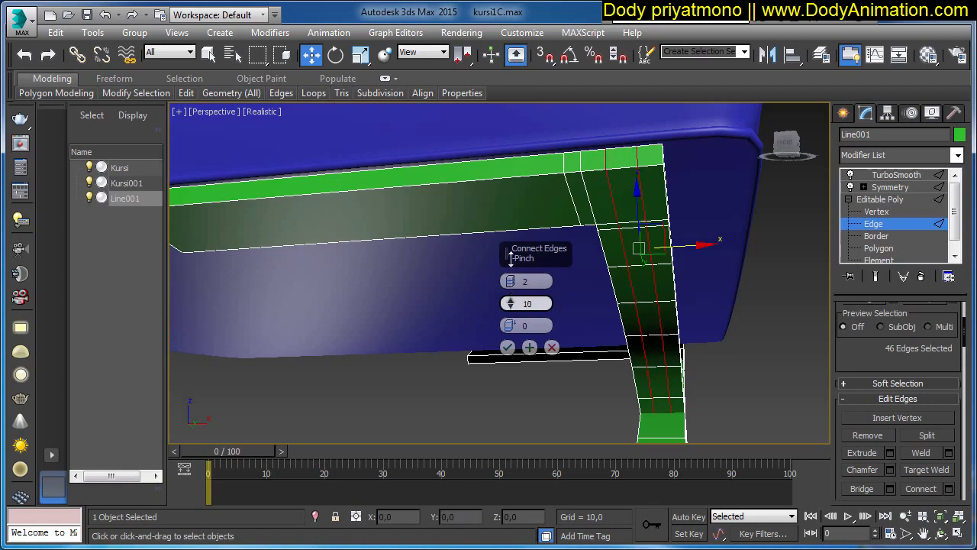
left_click_drag(511, 258, 525, 135)
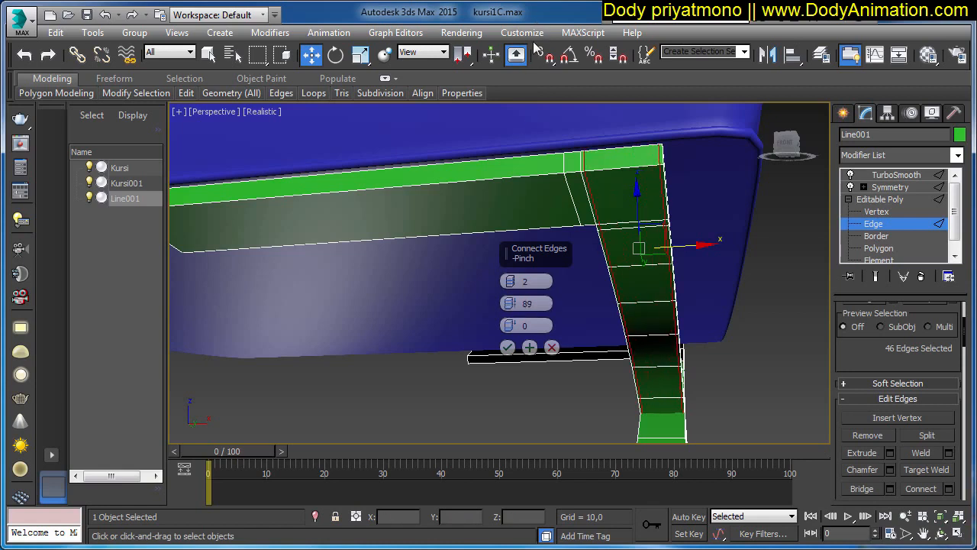
left_click(507, 347)
- Connect the edge ring across the front crossbar's width with 2 segments and pinch 89
middle_click_drag(623, 198, 618, 200, "alt")
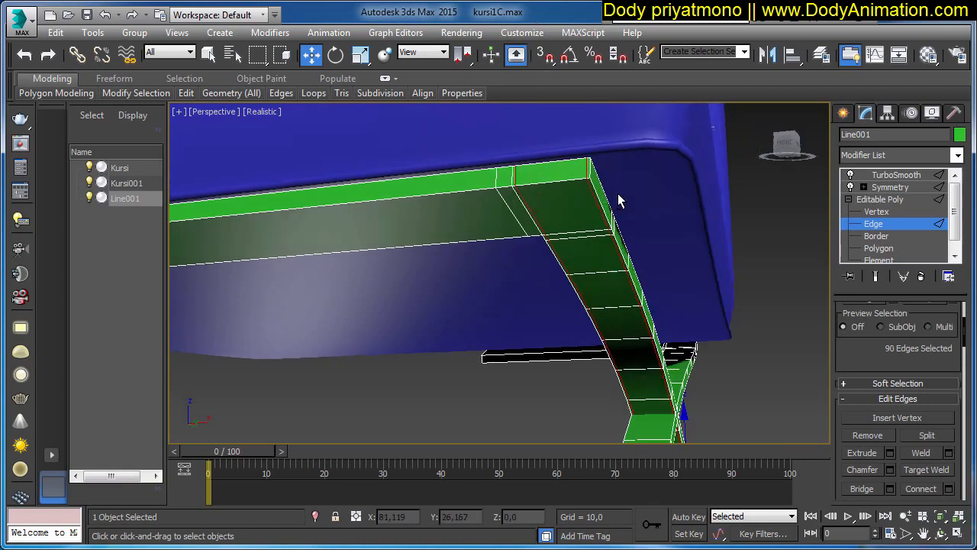
left_click(510, 209)
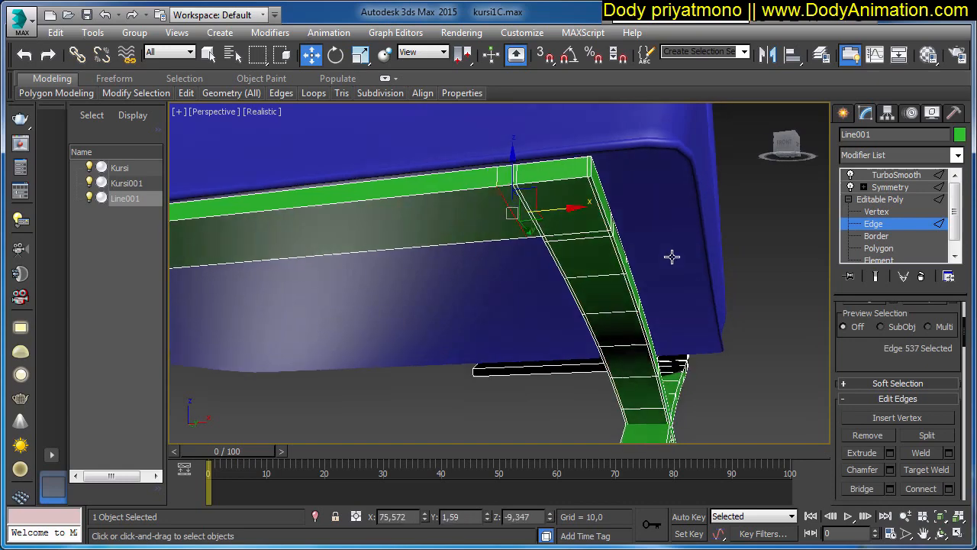
middle_click_drag(671, 257, 702, 290, "alt")
scroll(866, 409, "up", 2)
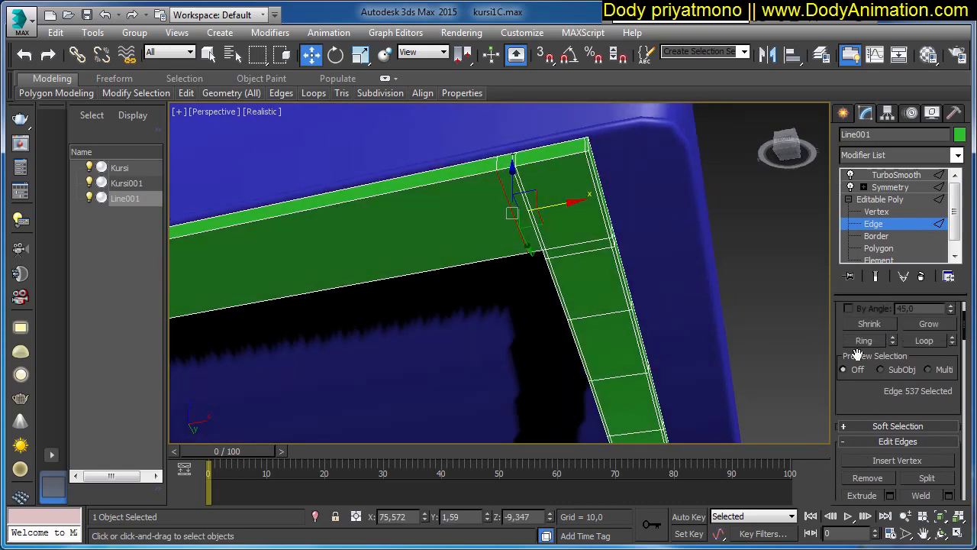
left_click(864, 340)
middle_click_drag(590, 242, 643, 241)
scroll(645, 240, "down", 5)
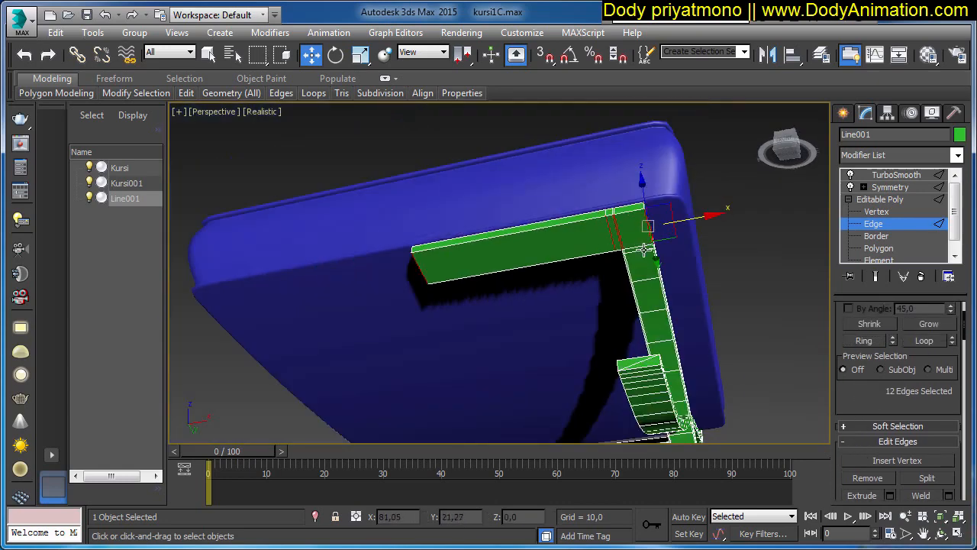
scroll(693, 221, "up", 4)
scroll(902, 416, "down", 3)
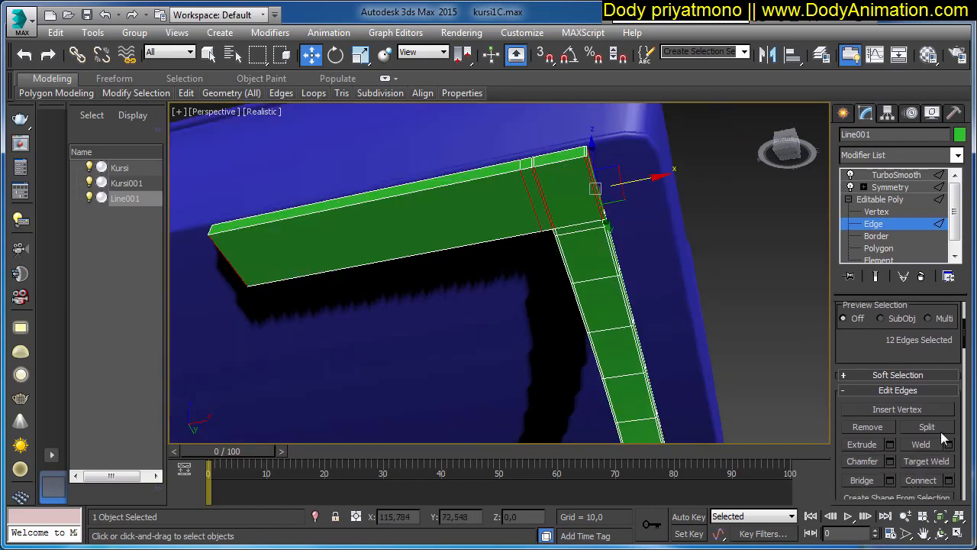
left_click(949, 457)
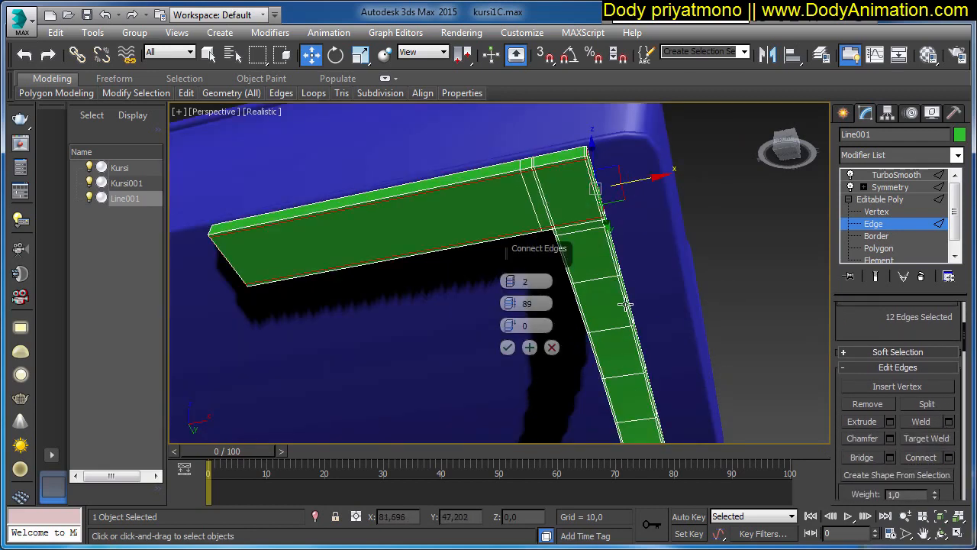
left_click(508, 348)
- Connect the edge ring across the width of the other crossed leg strip with 2 segments and pinch 89
mouse_move(580, 305)
middle_mouse_down("alt")
mouse_move(615, 272)
mouse_move(626, 307)
mouse_move(649, 329)
mouse_move(563, 254)
mouse_move(646, 278)
mouse_move(687, 305)
middle_mouse_up("alt")
left_click(561, 246)
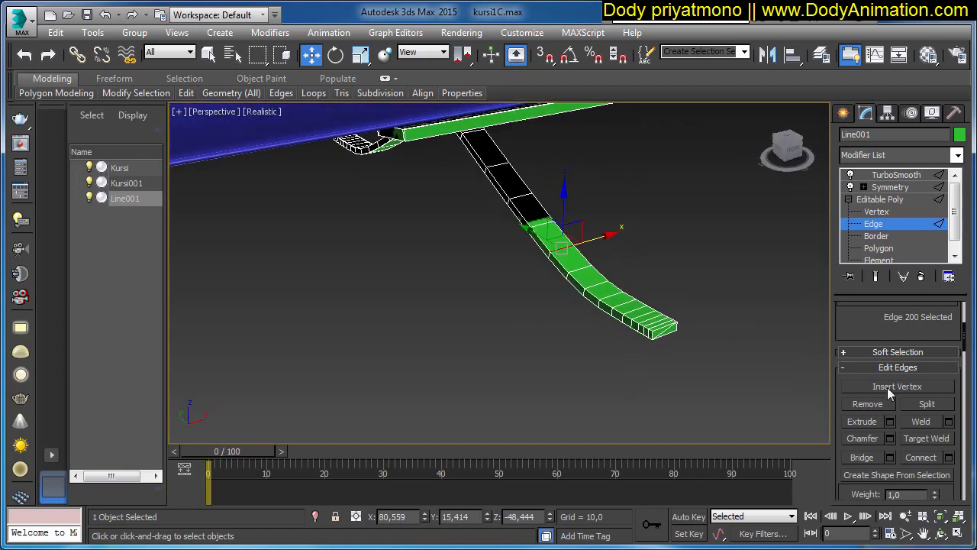
left_click_drag(865, 334, 875, 278)
left_click(865, 317)
left_click(948, 419)
middle_click_drag(754, 316, 657, 283, "alt")
left_click(507, 347)
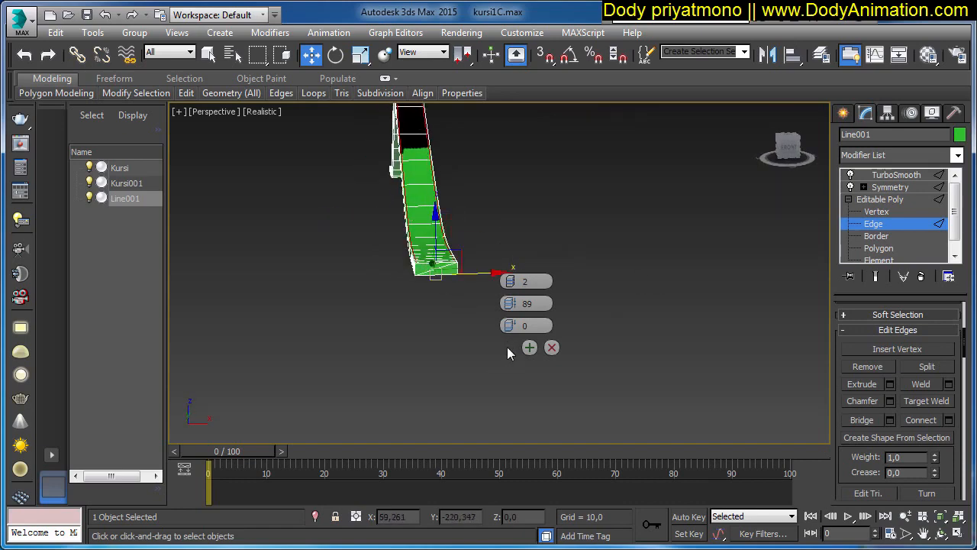
- Connect the edge ring across the height of the backrest frame's top crossbar with 2 segments, pinch 89 and slide 0
middle_click_drag(586, 195, 567, 124)
scroll(584, 254, "down", 2)
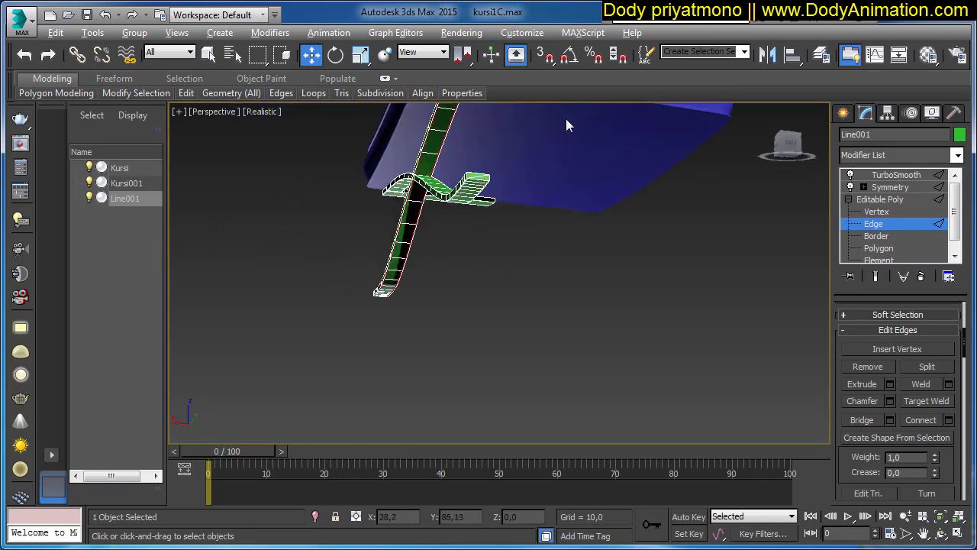
scroll(563, 283, "up", 4)
scroll(540, 270, "up", 3)
scroll(528, 268, "down", 1)
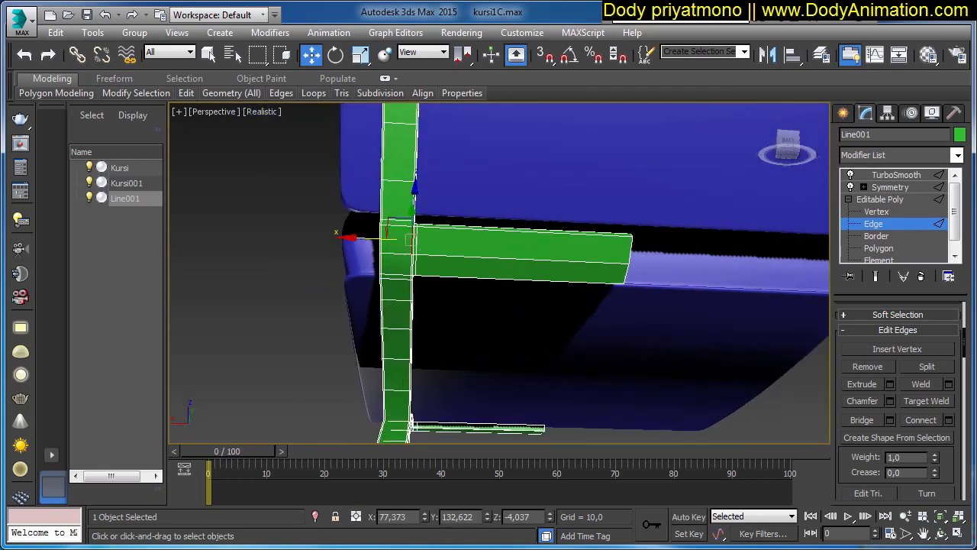
scroll(426, 243, "up", 2)
left_click(388, 235)
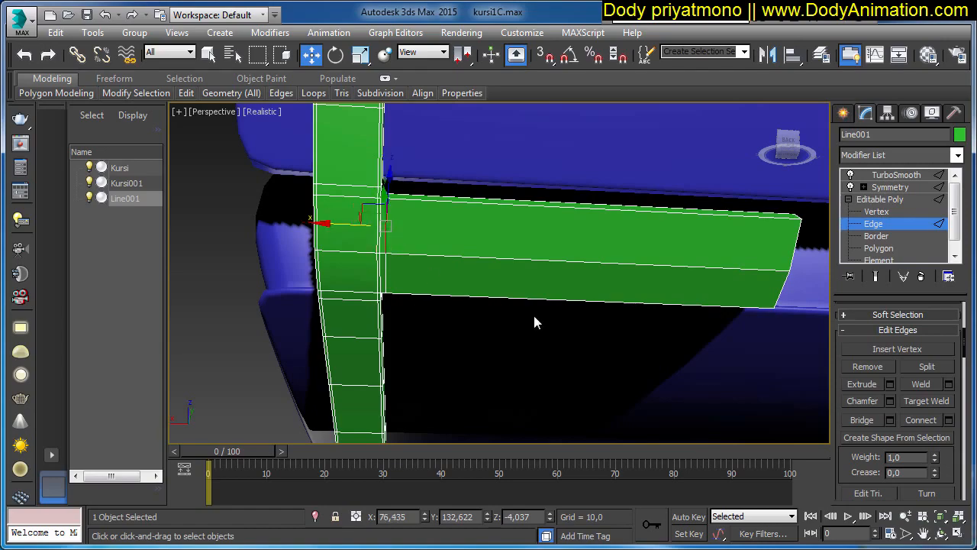
scroll(546, 297, "down", 3)
middle_click_drag(556, 268, 639, 294, "alt")
scroll(564, 149, "up", 5)
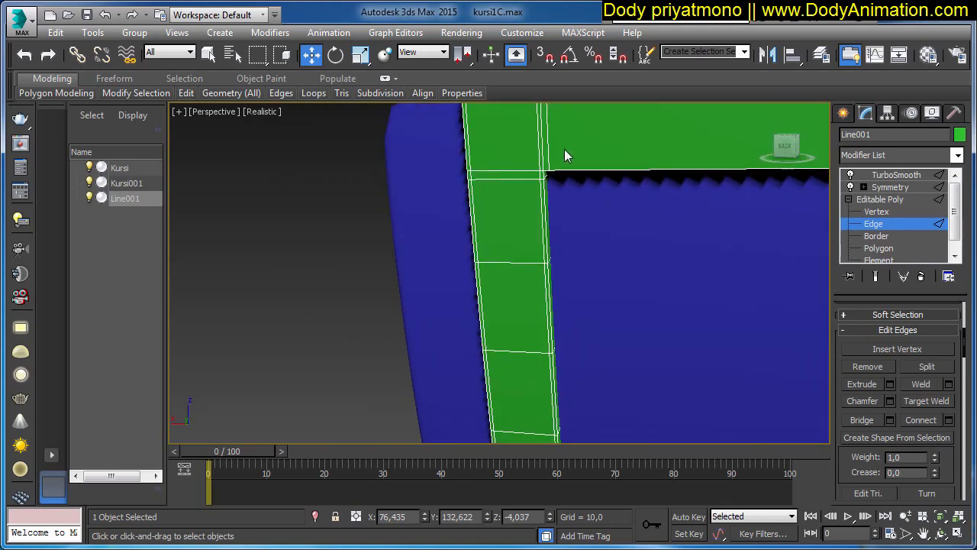
scroll(547, 142, "down", 4)
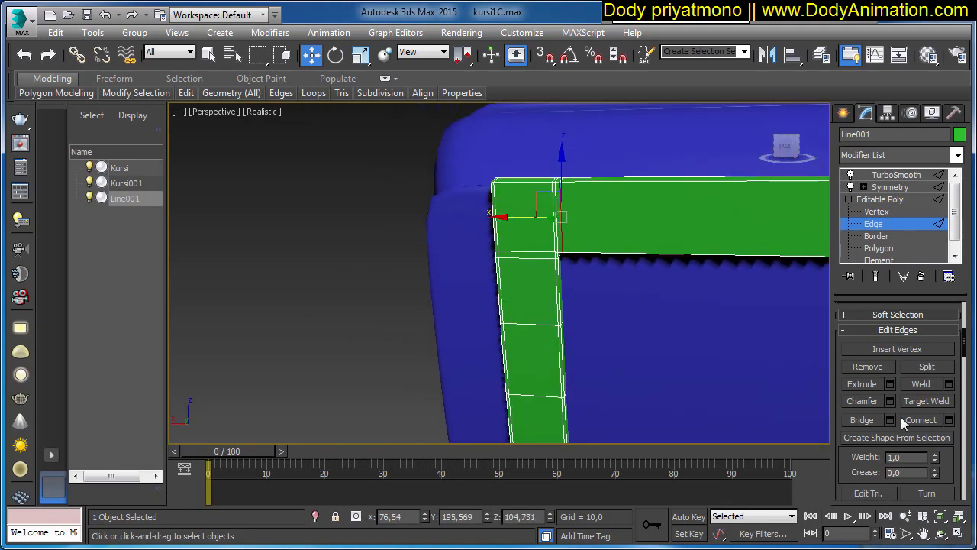
scroll(839, 341, "up", 5)
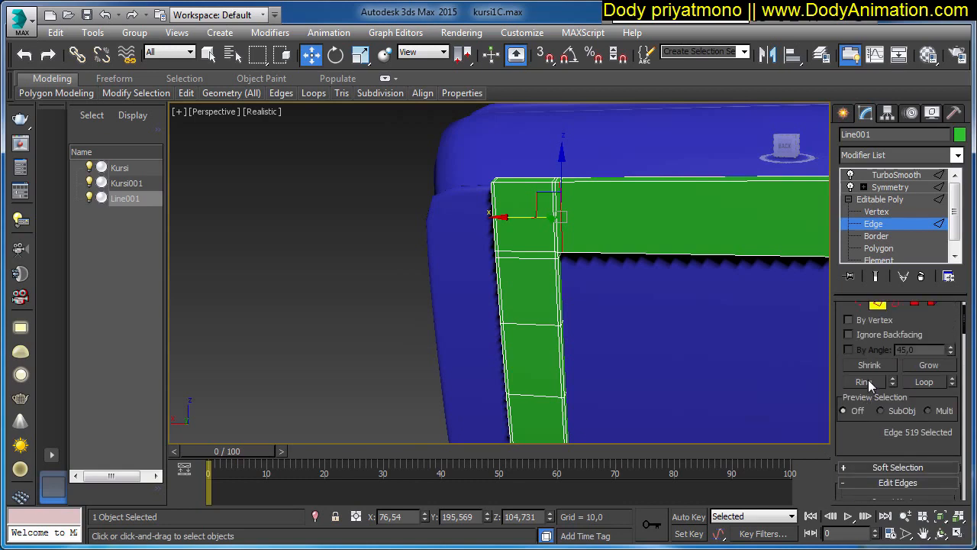
left_click(868, 380)
scroll(868, 359, "down", 1)
scroll(868, 353, "down", 5)
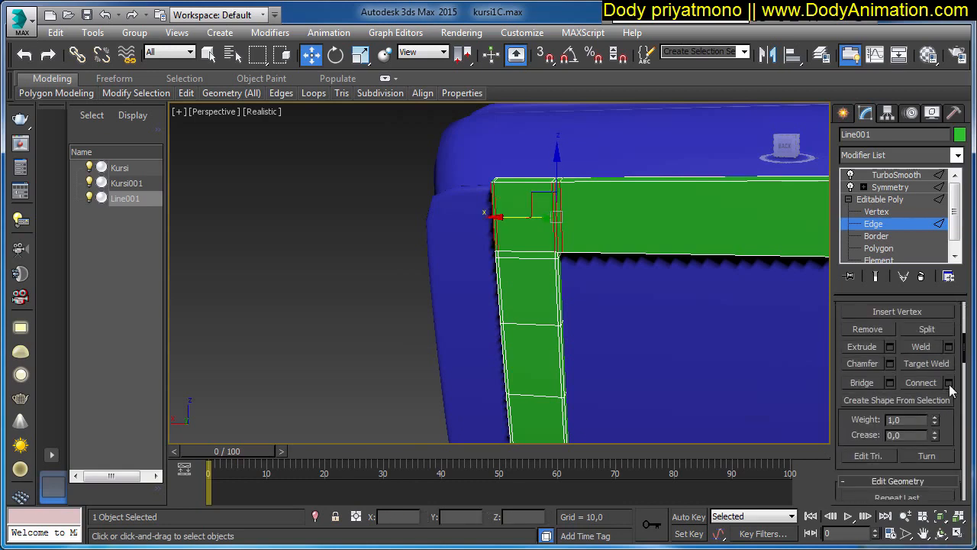
left_click(948, 382)
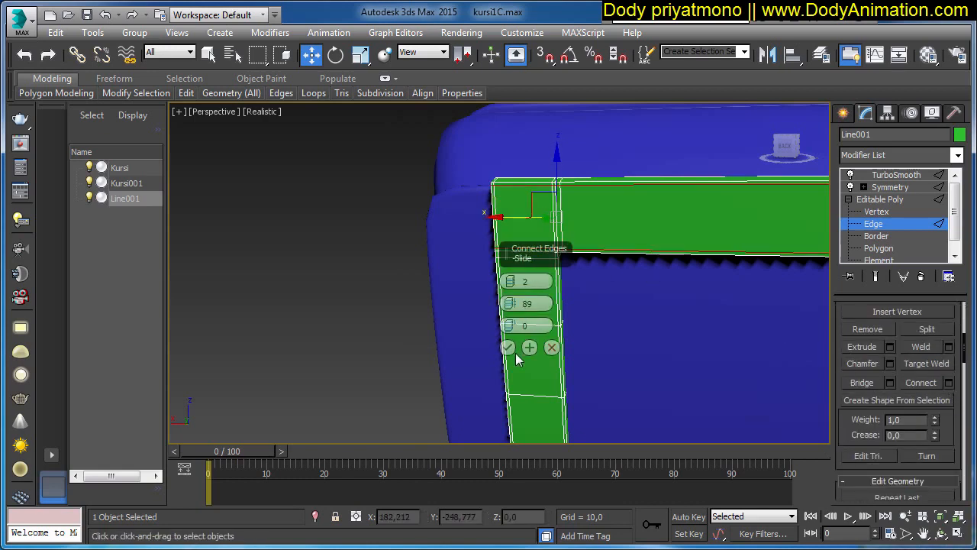
left_click(508, 348)
- Connect the edge ring across the upper face of the crossbar behind the seat joint with 1 segment, pinch 0 and slide -82
middle_click_drag(633, 333, 617, 224)
scroll(619, 221, "down", 4)
middle_click_drag(626, 343, 603, 128, "alt")
scroll(601, 283, "up", 4)
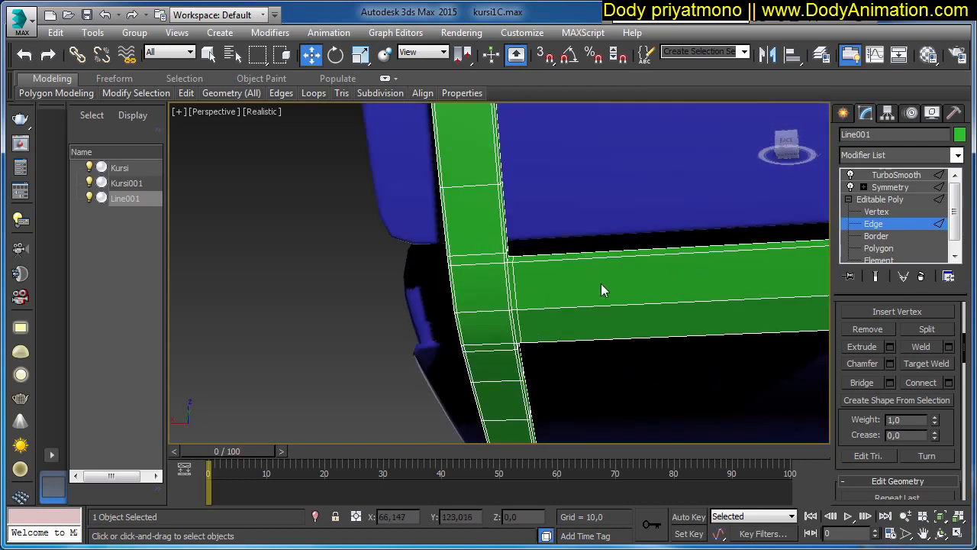
left_click(514, 281)
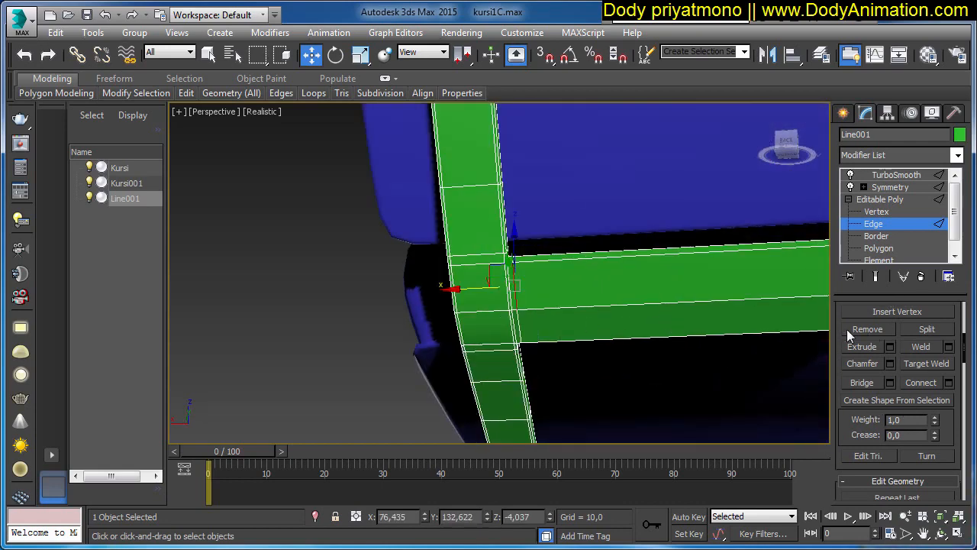
scroll(861, 360, "up", 5)
left_click(864, 321)
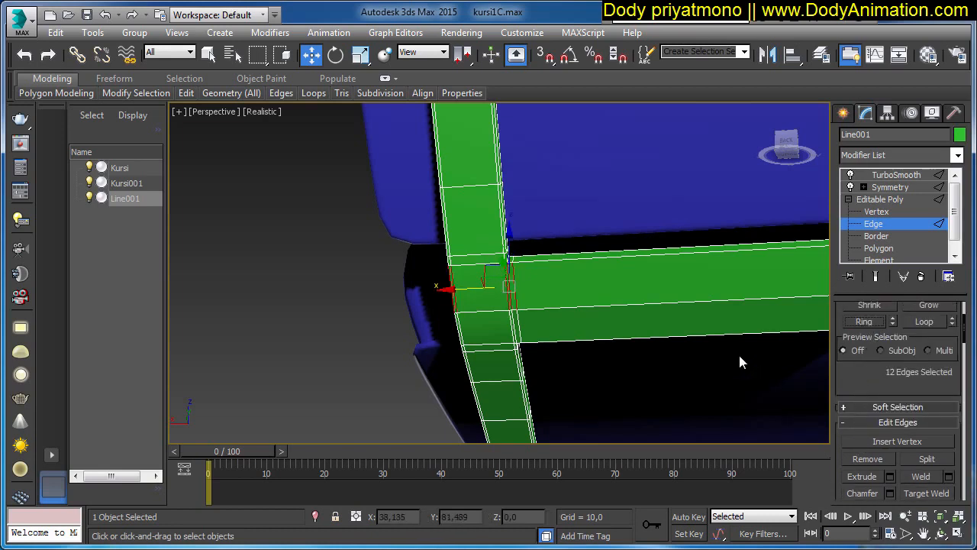
scroll(926, 468, "down", 3)
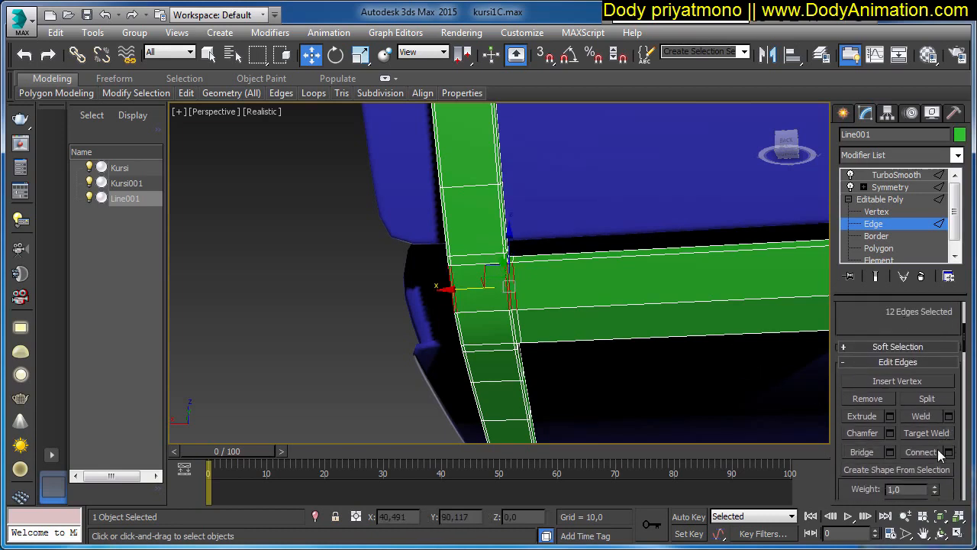
left_click(948, 451)
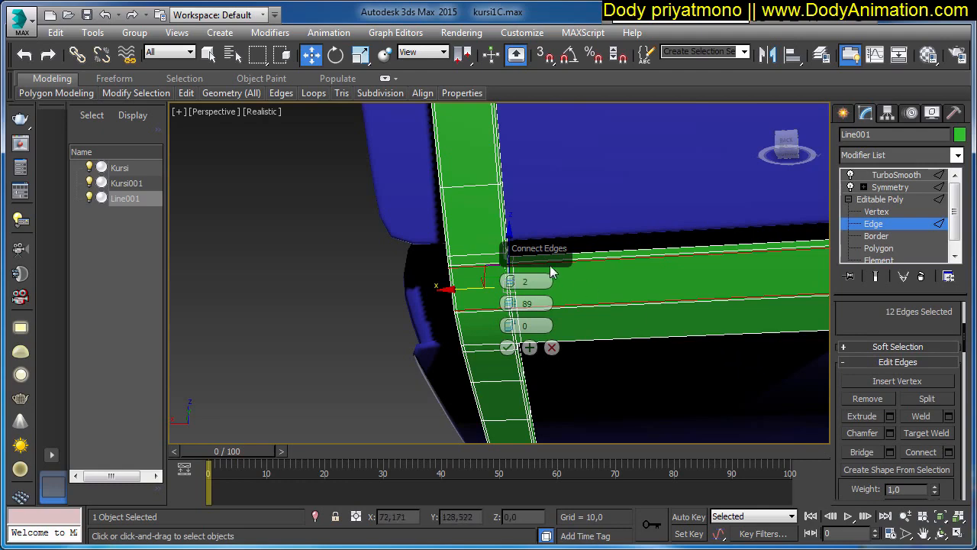
left_click_drag(538, 248, 673, 182)
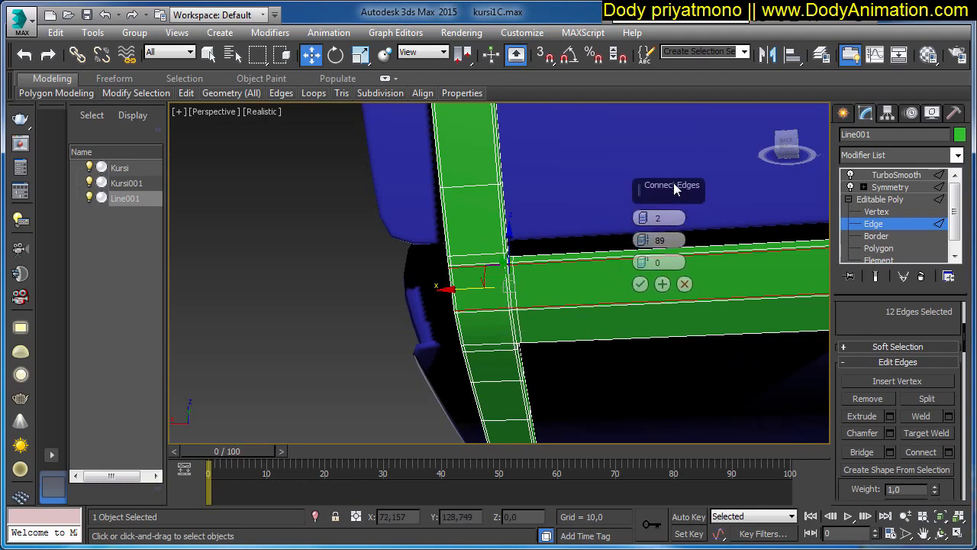
right_click(650, 233)
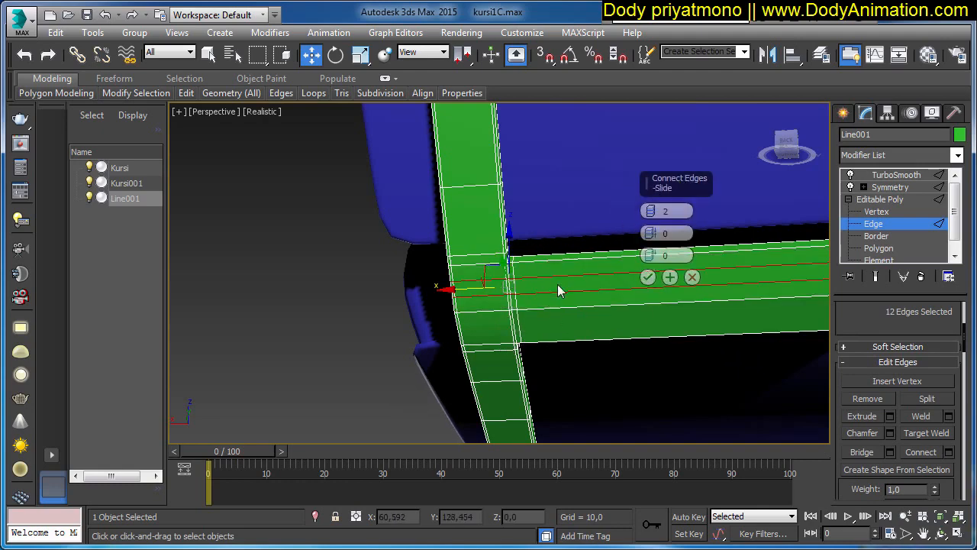
mouse_move(561, 290)
middle_mouse_down("alt")
mouse_move(552, 283)
mouse_move(568, 278)
middle_mouse_up("alt")
right_click(654, 212)
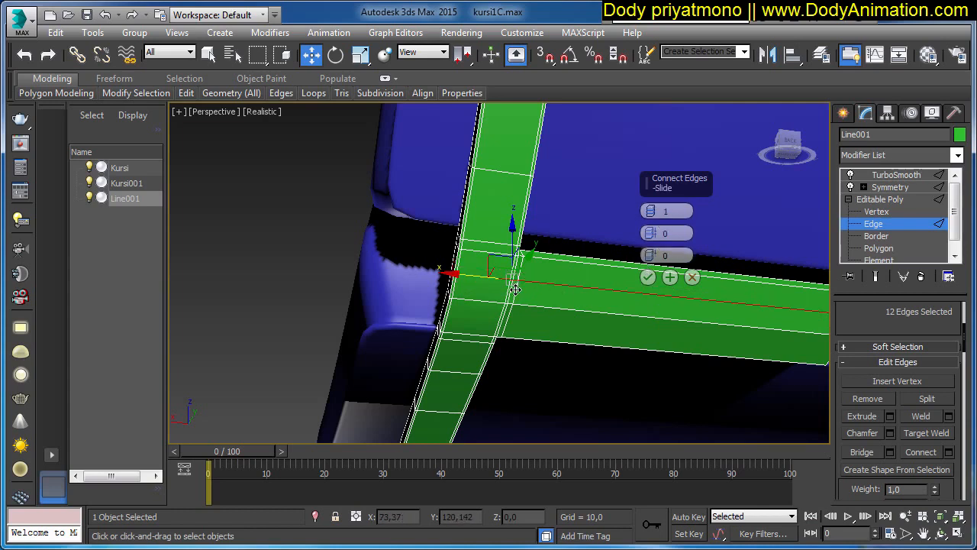
left_click_drag(650, 269, 667, 513)
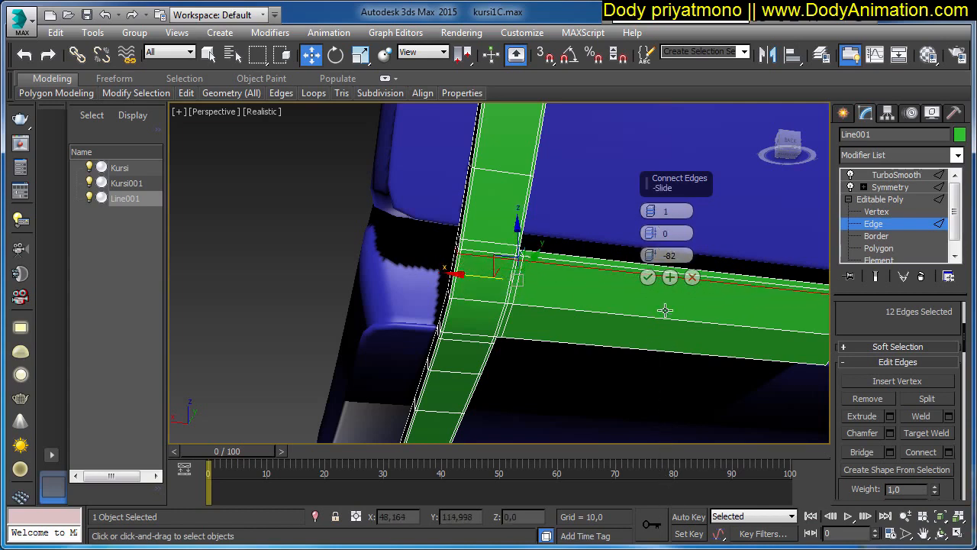
left_click(647, 276)
- Connect the edge ring across the lower face of the same rear crossbar with 1 segment, pinch 0 and slide 84
middle_click_drag(649, 275, 532, 330, "alt")
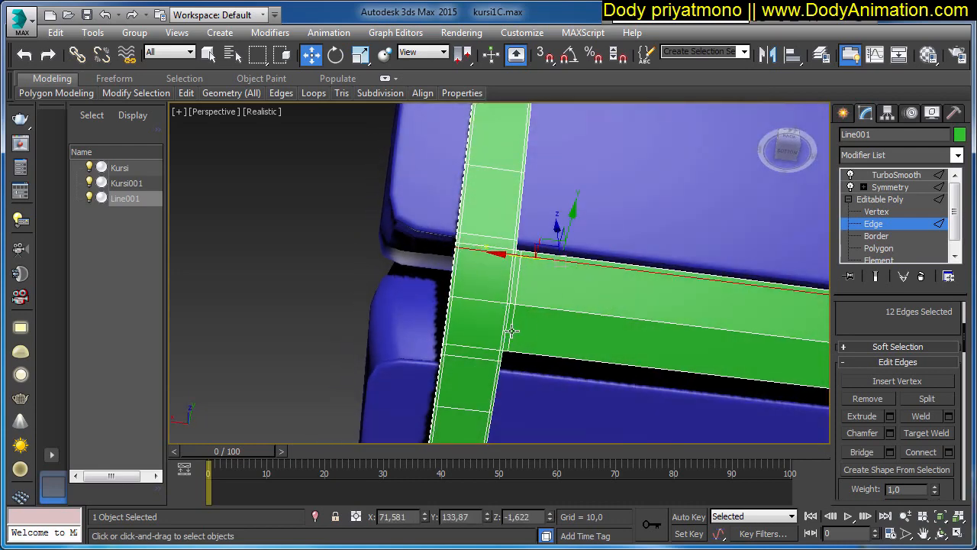
scroll(867, 363, "up", 3)
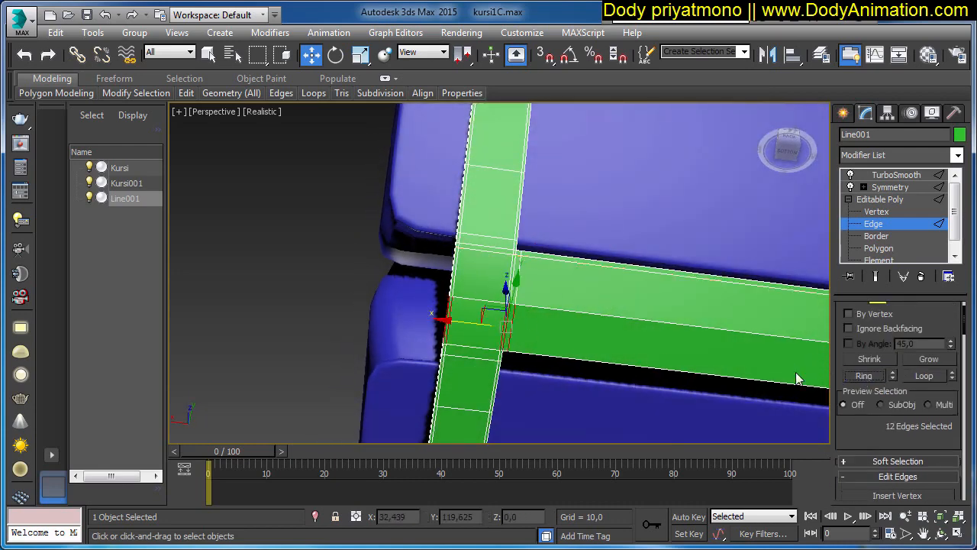
middle_click_drag(534, 300, 649, 339, "alt")
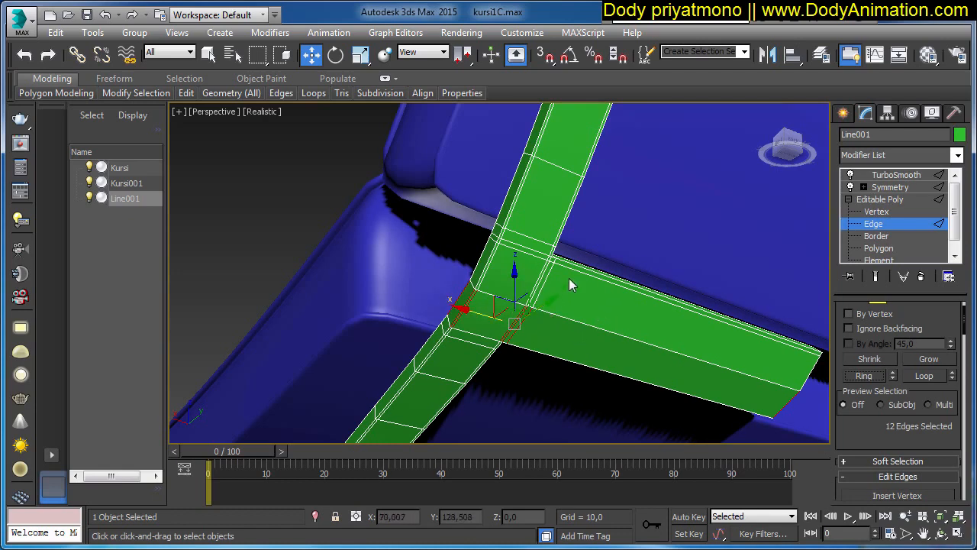
scroll(866, 416, "down", 3)
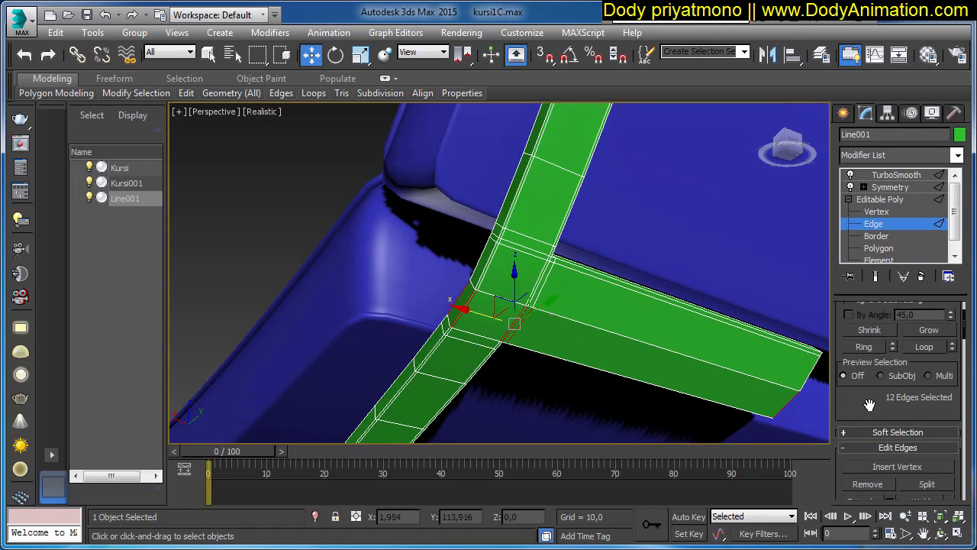
left_click(947, 493)
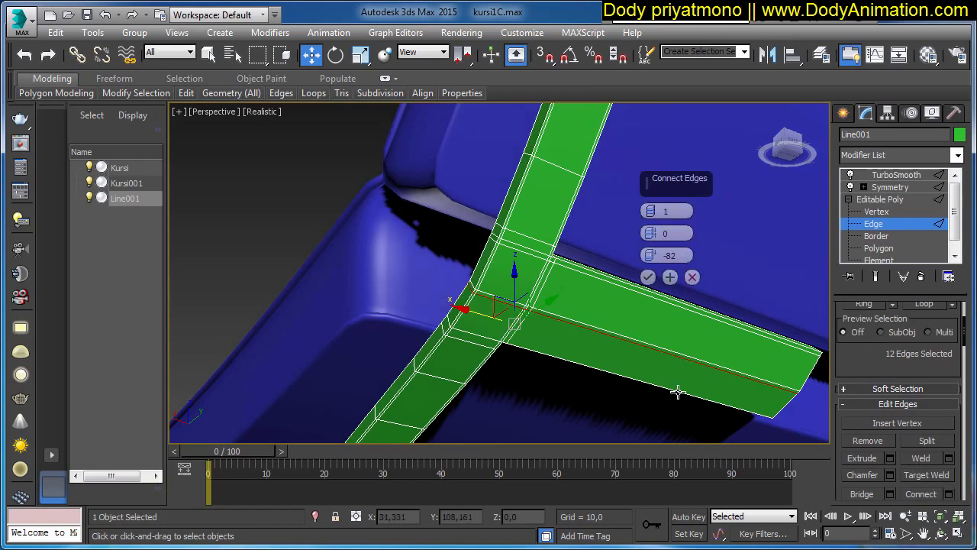
left_click_drag(651, 256, 647, 332)
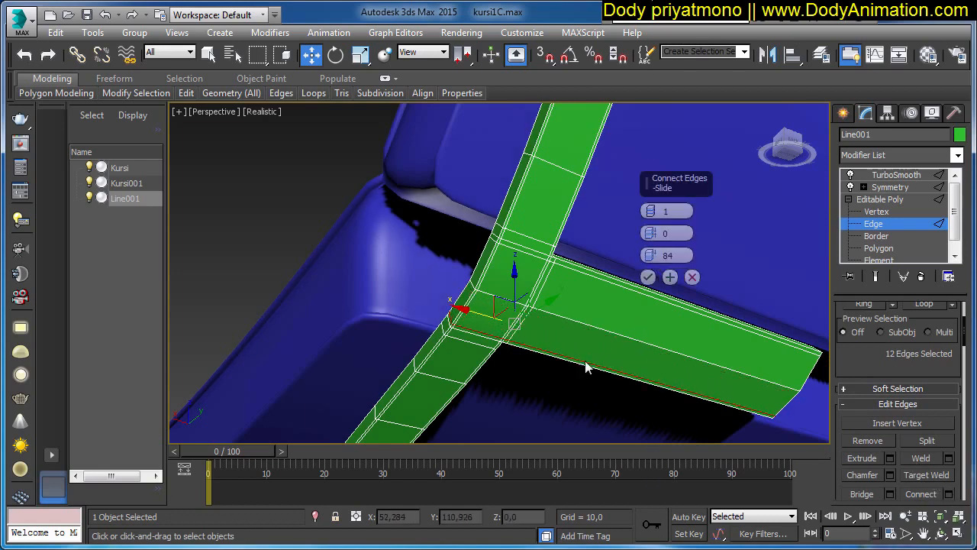
middle_click_drag(585, 362, 625, 311, "alt")
left_click(648, 278)
- Leave edge editing, return the frame to its TurboSmooth level and deselect it to inspect the smoothed back
middle_click_drag(648, 280, 638, 326, "alt")
left_click(879, 199)
left_click(848, 199)
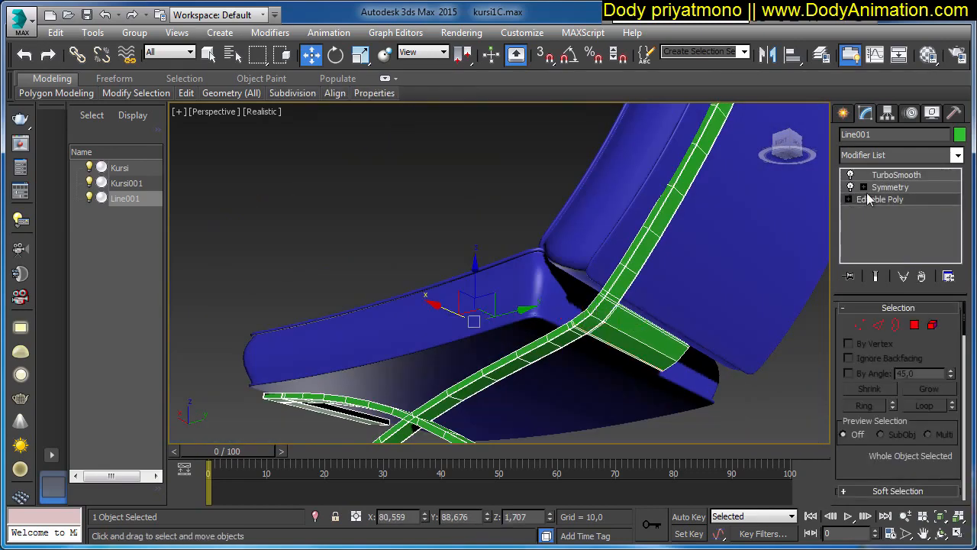
left_click(896, 175)
middle_click_drag(698, 283, 722, 275, "alt")
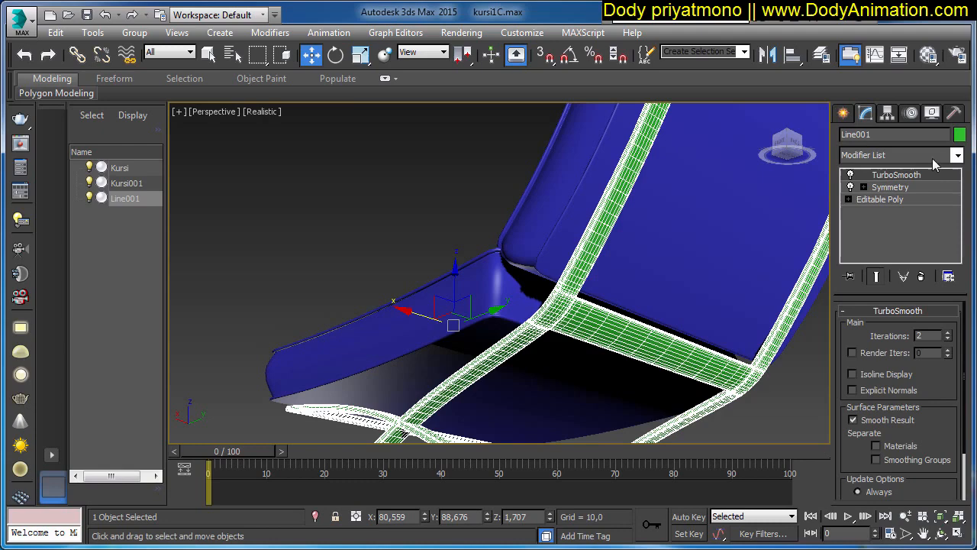
left_click(441, 222)
scroll(512, 287, "down", 4)
middle_click_drag(615, 343, 572, 338)
scroll(486, 186, "up", 5)
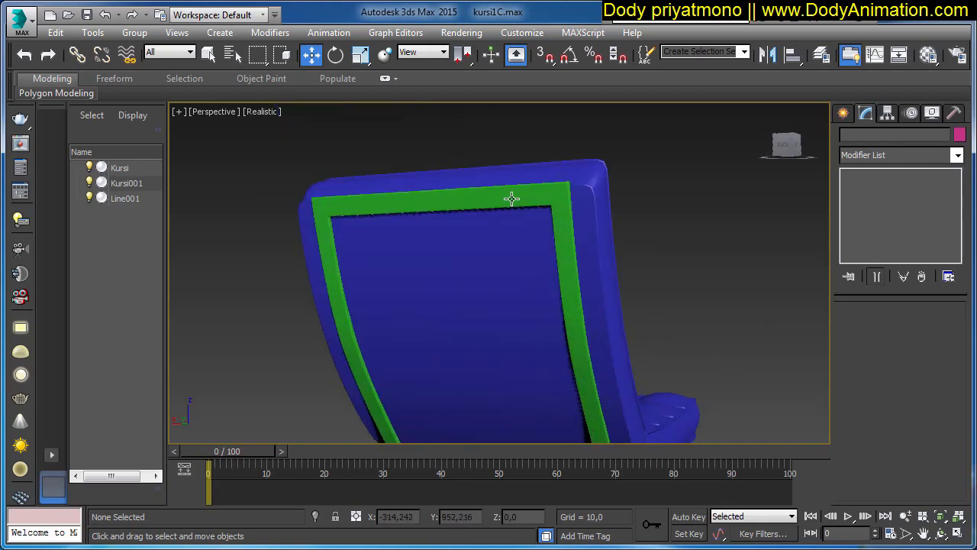
scroll(514, 208, "down", 5)
- Clone the whole frame as one independent copy, placed beside the chair about 169 units in the negative X direction
left_click(514, 203)
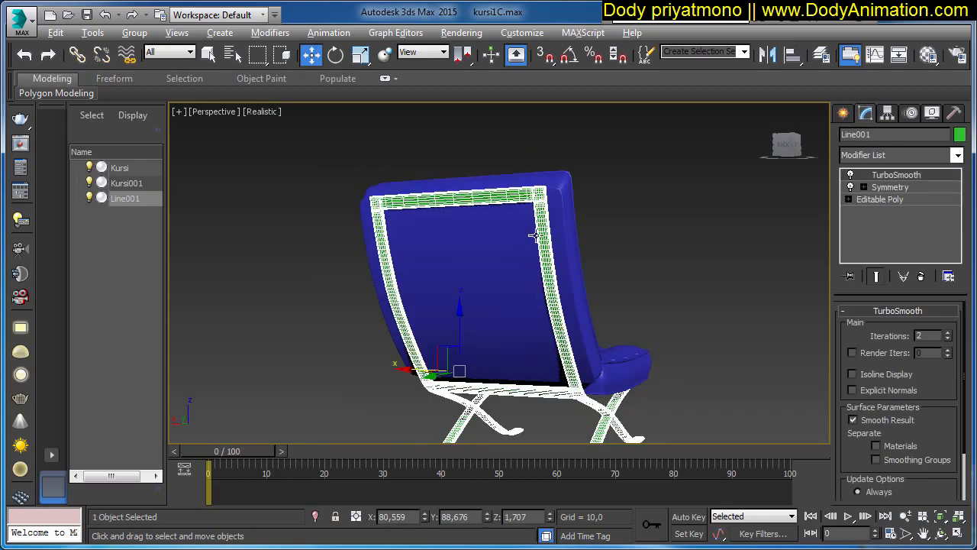
middle_click_drag(514, 203, 500, 239, "alt")
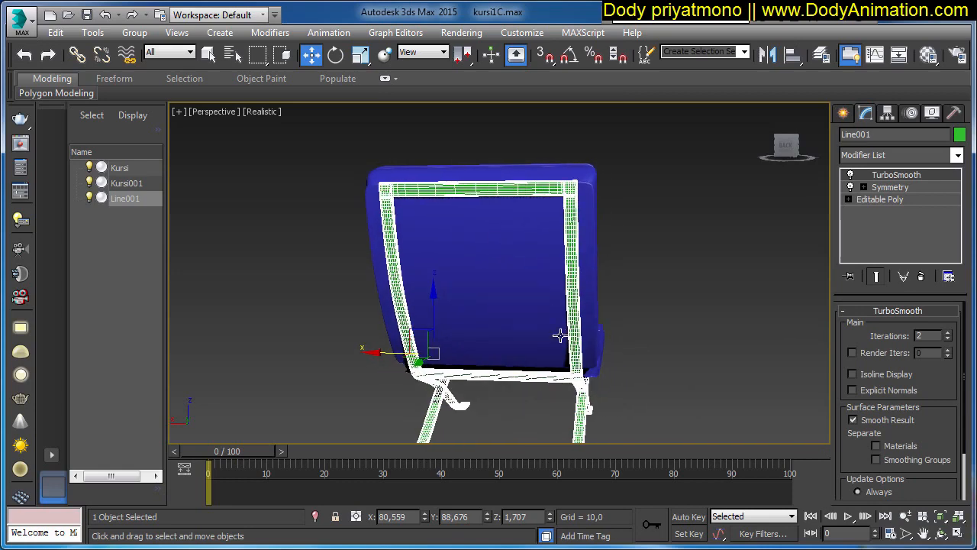
middle_click_drag(483, 369, 500, 359, "alt")
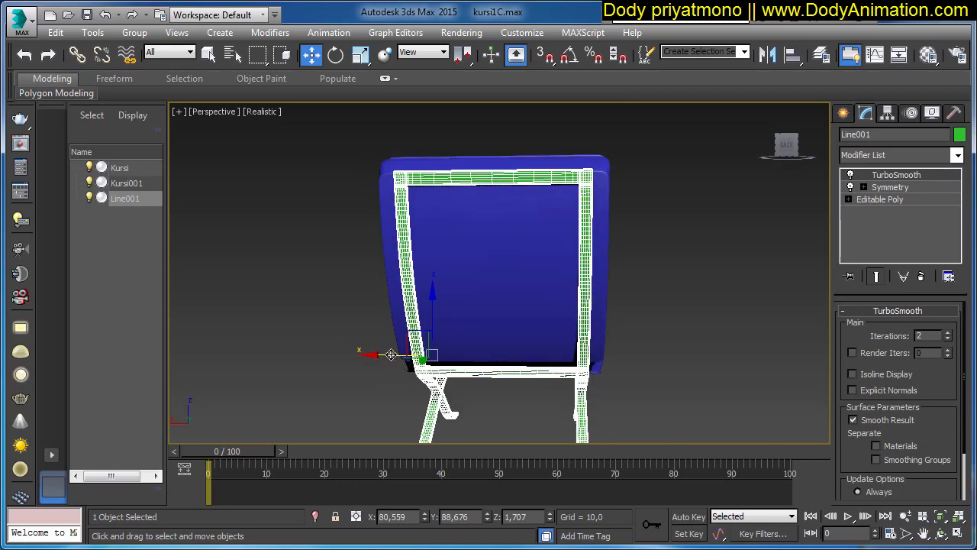
left_click_drag(391, 354, 645, 355, "shift")
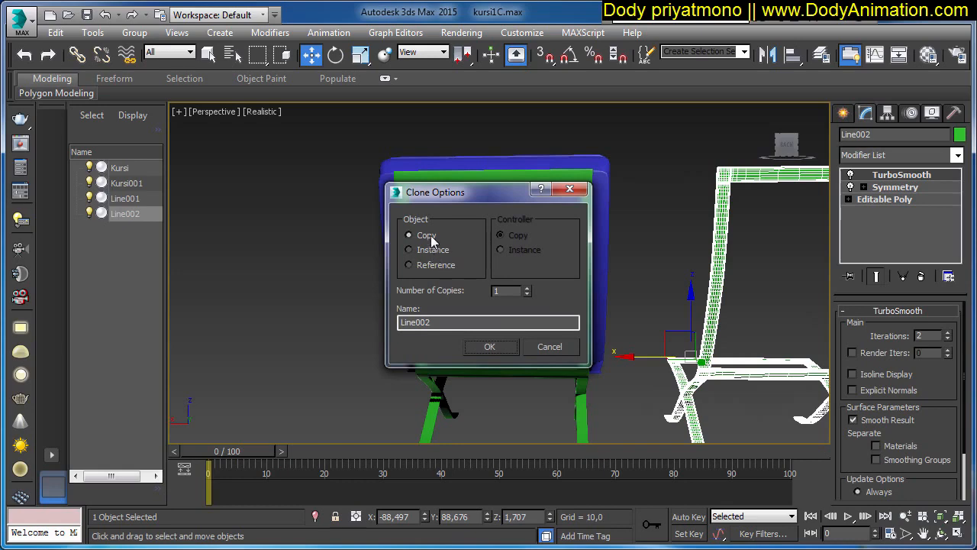
left_click(485, 353)
- Remove the TurboSmooth modifier from the copied frame, leaving its Symmetry modifier in the stack
middle_click_drag(715, 327, 601, 328)
scroll(607, 327, "down", 3)
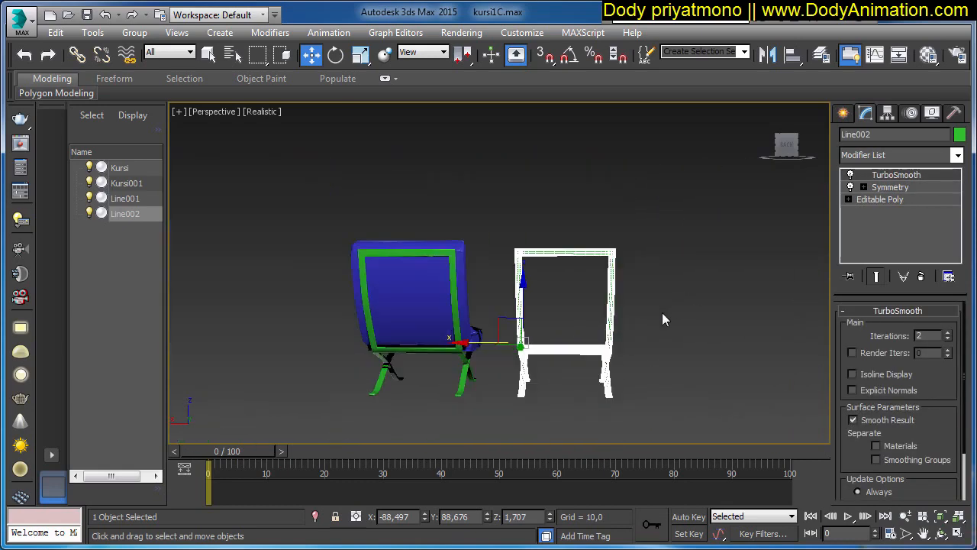
scroll(662, 313, "up", 3)
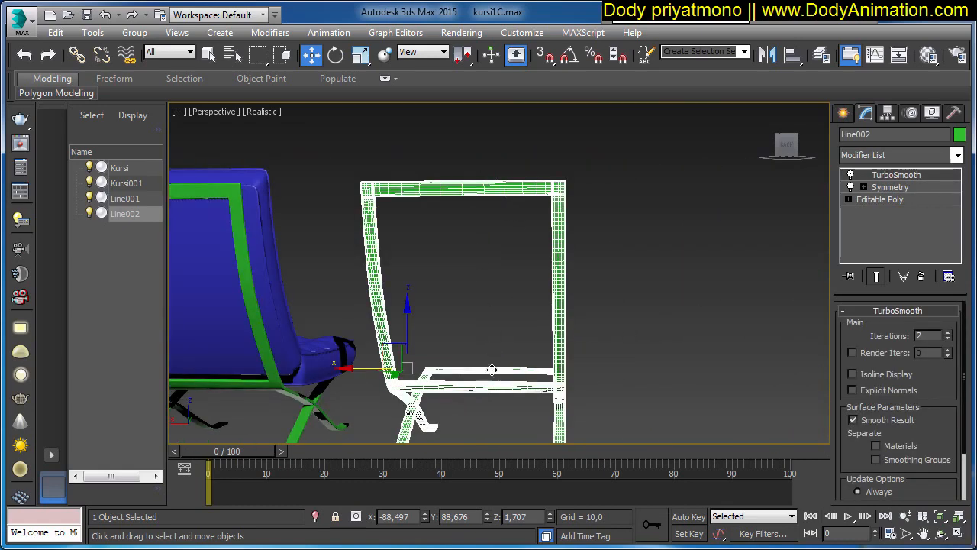
mouse_move(525, 228)
middle_mouse_down("alt")
mouse_move(524, 206)
mouse_move(523, 232)
middle_mouse_up("alt")
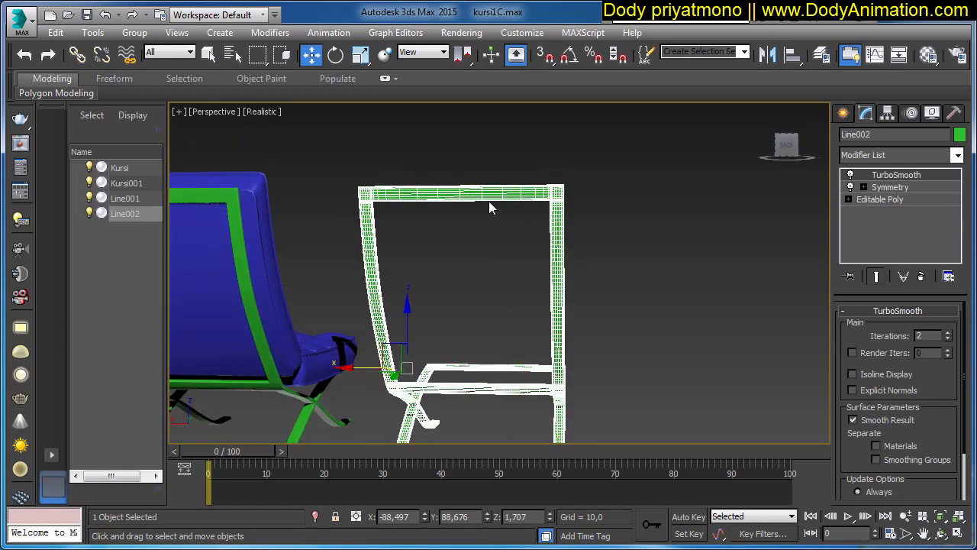
left_click(921, 277)
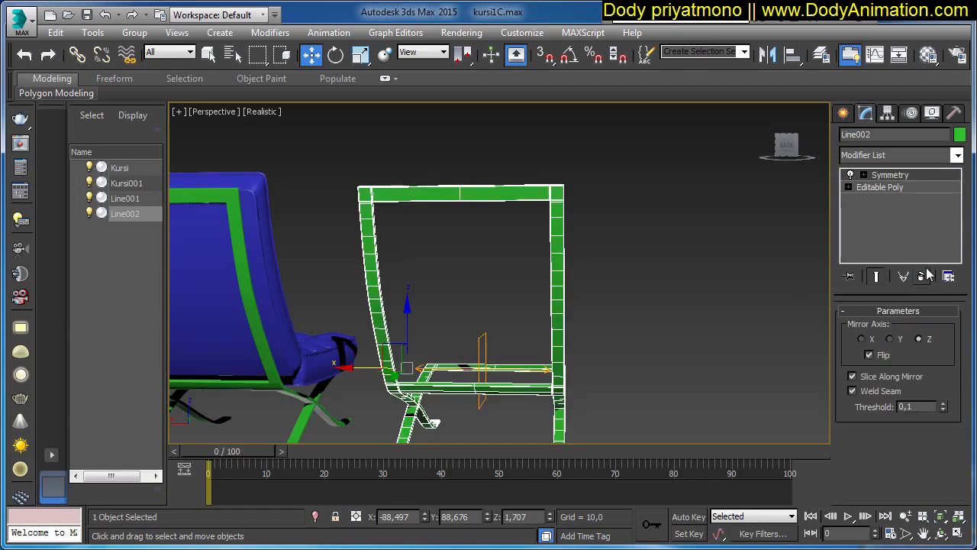
middle_click_drag(630, 269, 661, 268, "alt")
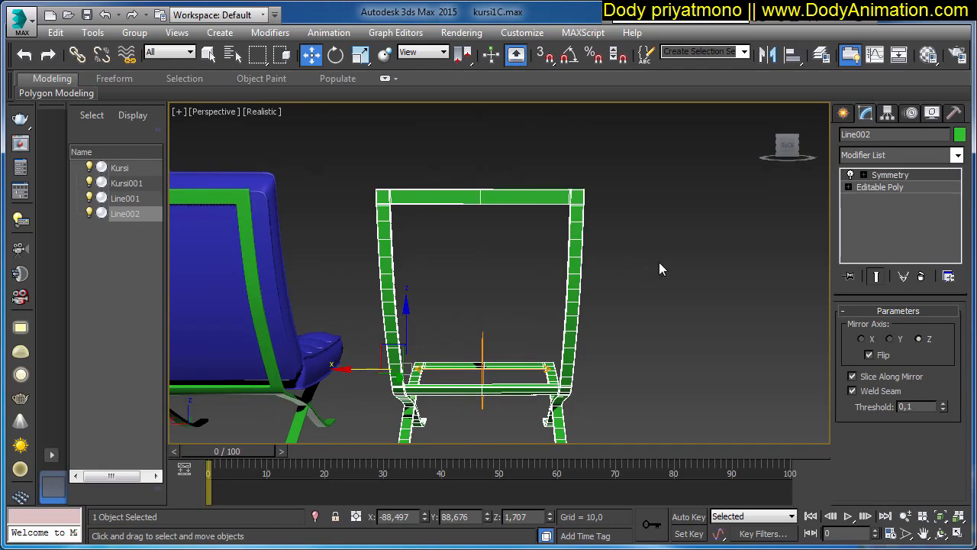
- Convert the copied frame to an Editable Poly
right_click(506, 198)
mouse_move(552, 351)
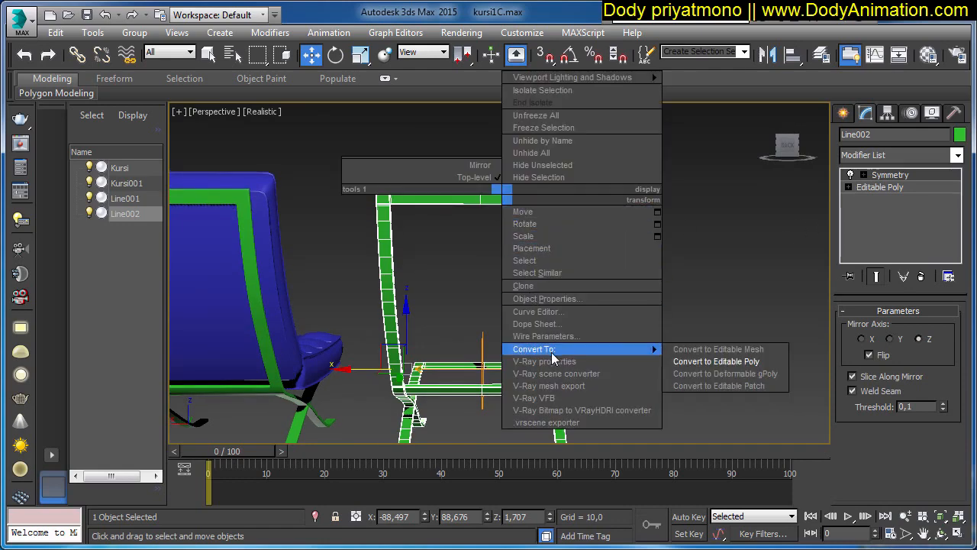
left_click(675, 357)
mouse_move(659, 357)
middle_mouse_down("alt")
mouse_move(648, 355)
mouse_move(663, 349)
middle_mouse_up("alt")
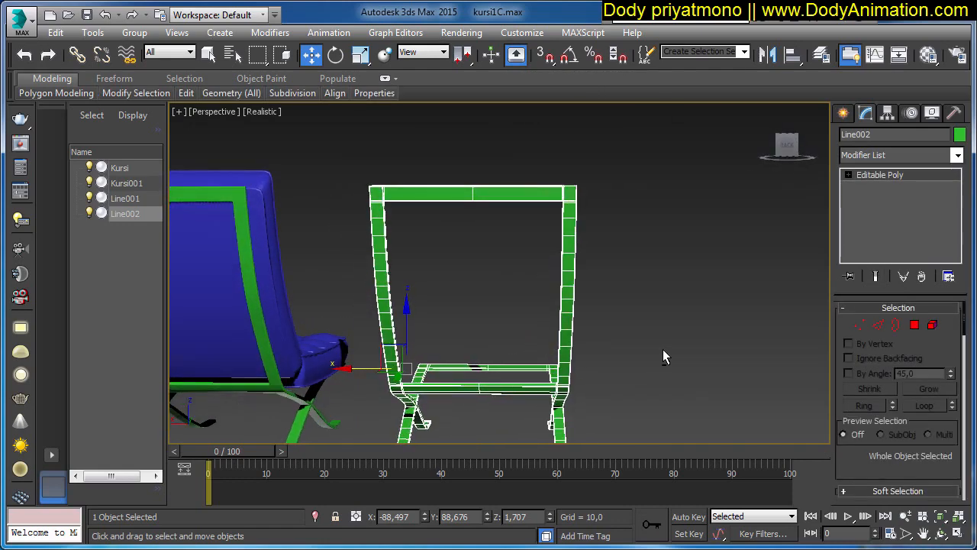
- Delete all polygons on the positive X half of the copied frame, working in the front view
left_click(914, 324)
key("alt+w")
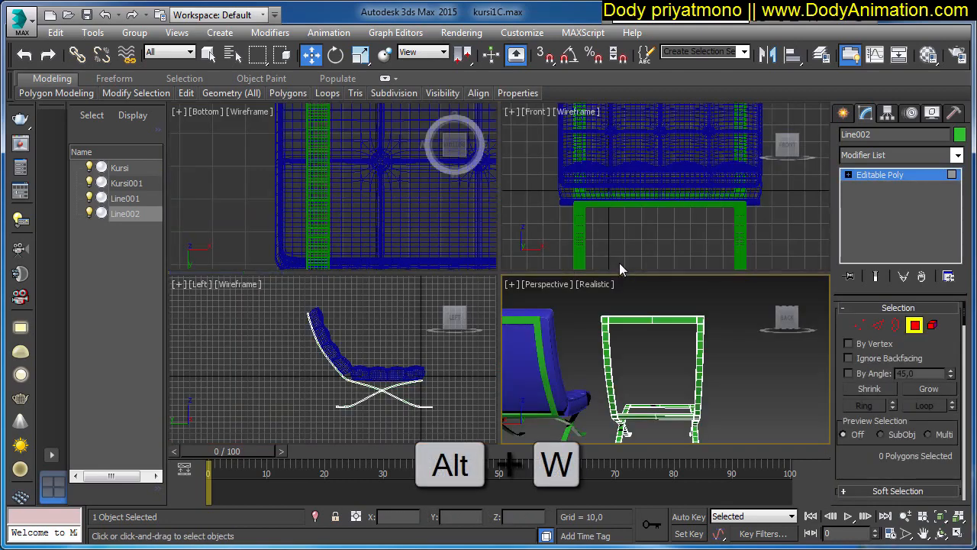
right_click(659, 222)
key("alt+w")
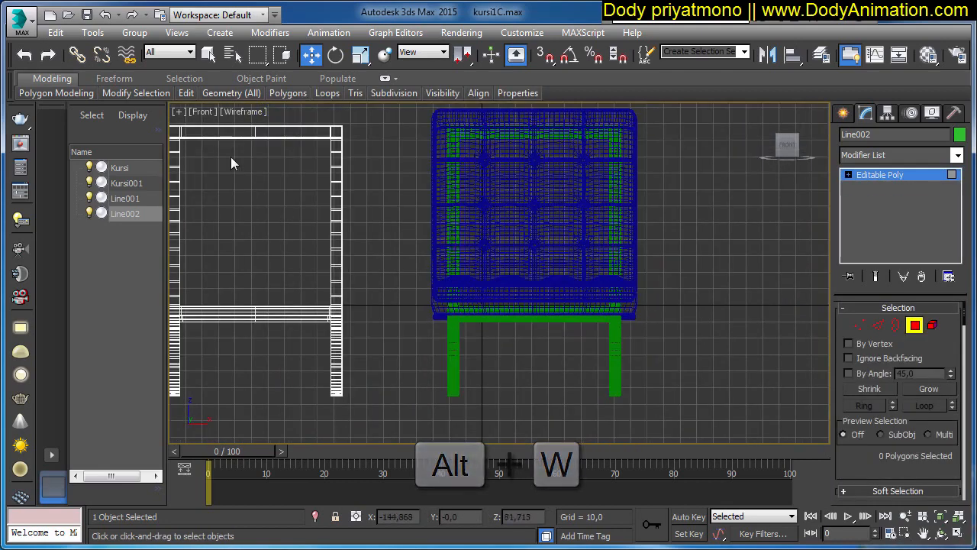
middle_click_drag(546, 254, 583, 244)
scroll(618, 293, "down", 2)
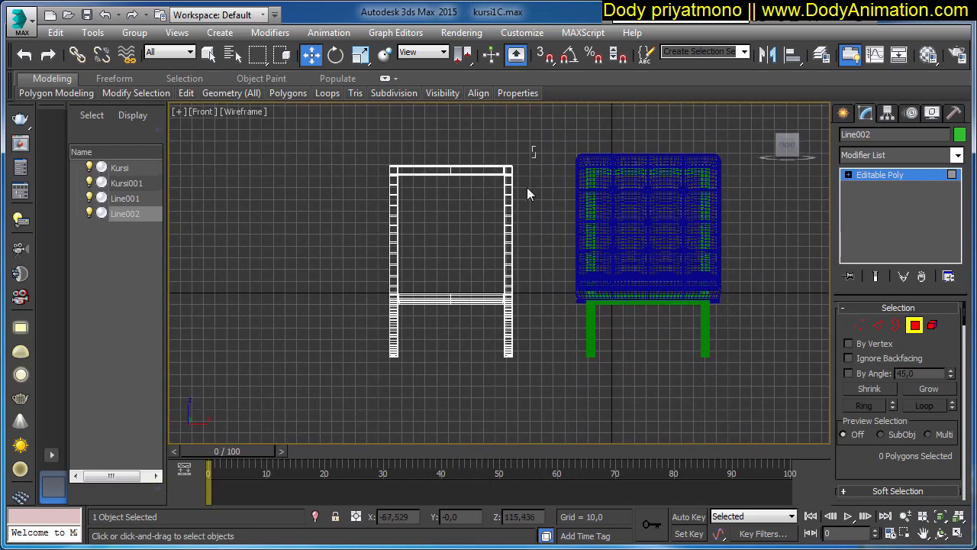
left_click_drag(463, 368, 464, 367)
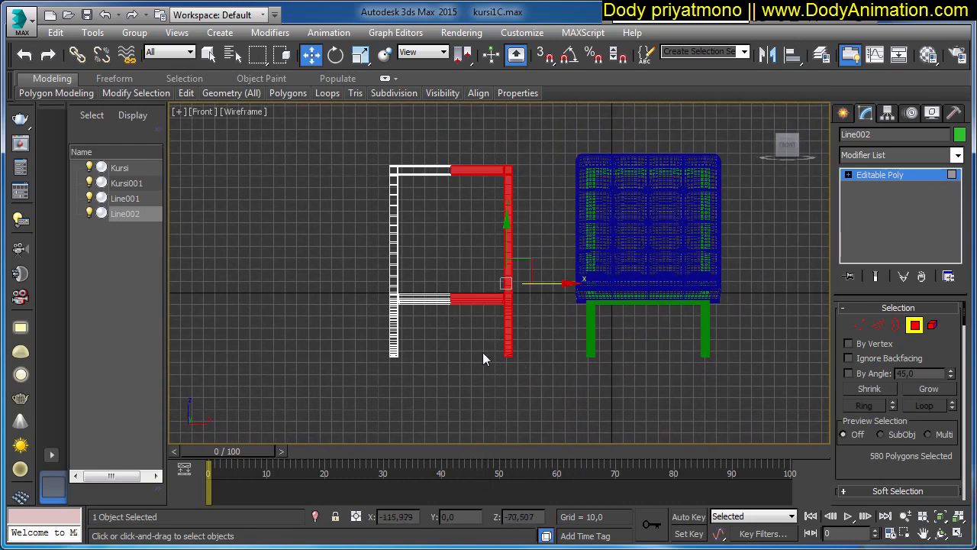
key("Delete")
- Delete the polygons of the remaining side rail and leg, keeping the half-length crossbars
left_click_drag(345, 114, 398, 409)
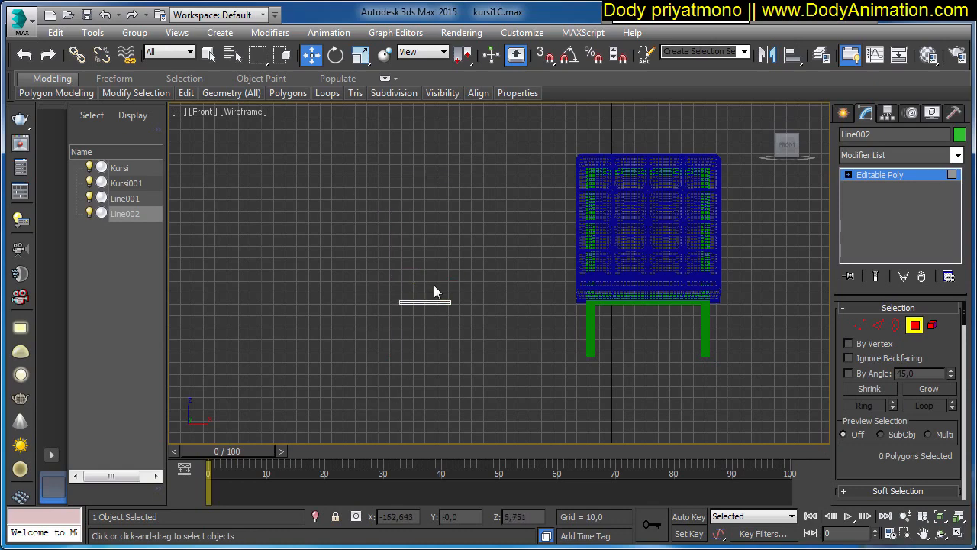
left_click_drag(360, 145, 395, 388)
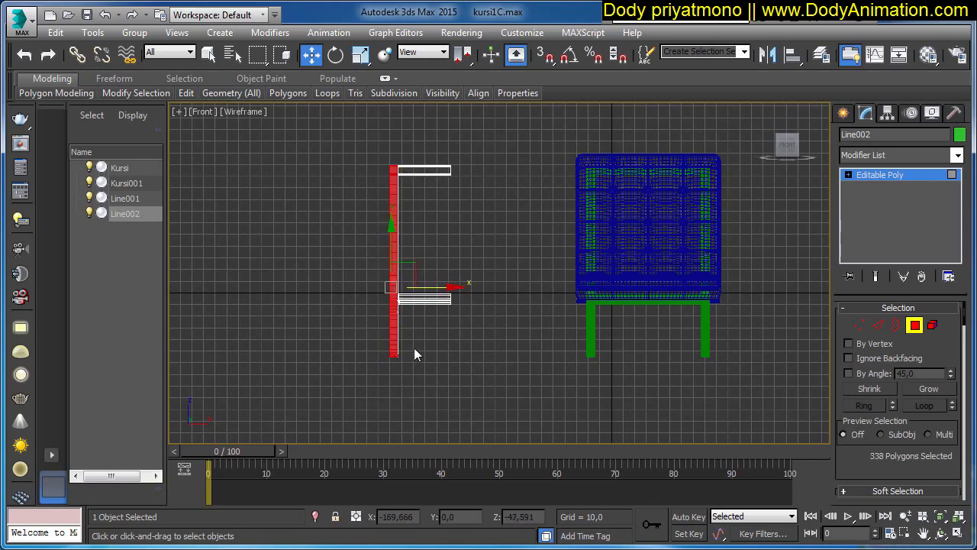
scroll(414, 328, "up", 5)
scroll(414, 323, "up", 3)
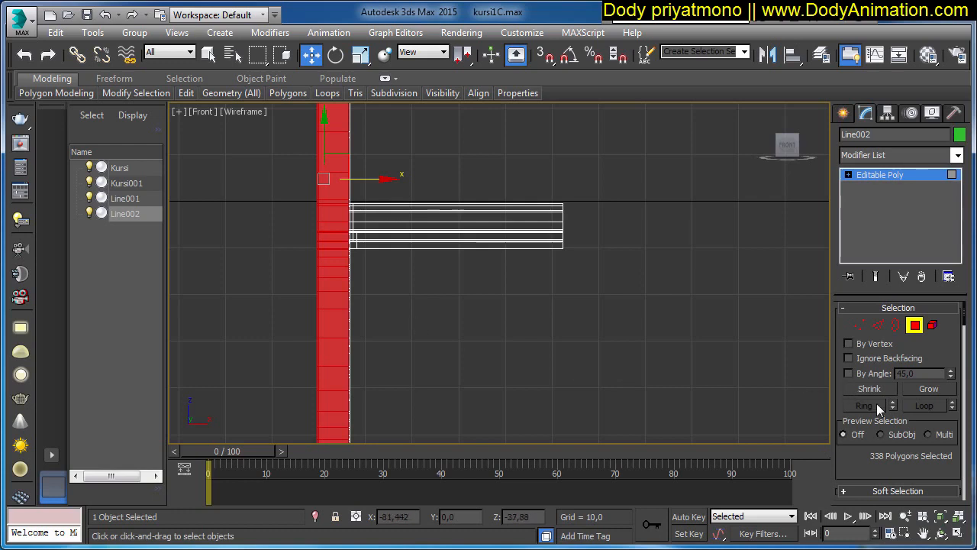
left_click(929, 388)
left_click(546, 337)
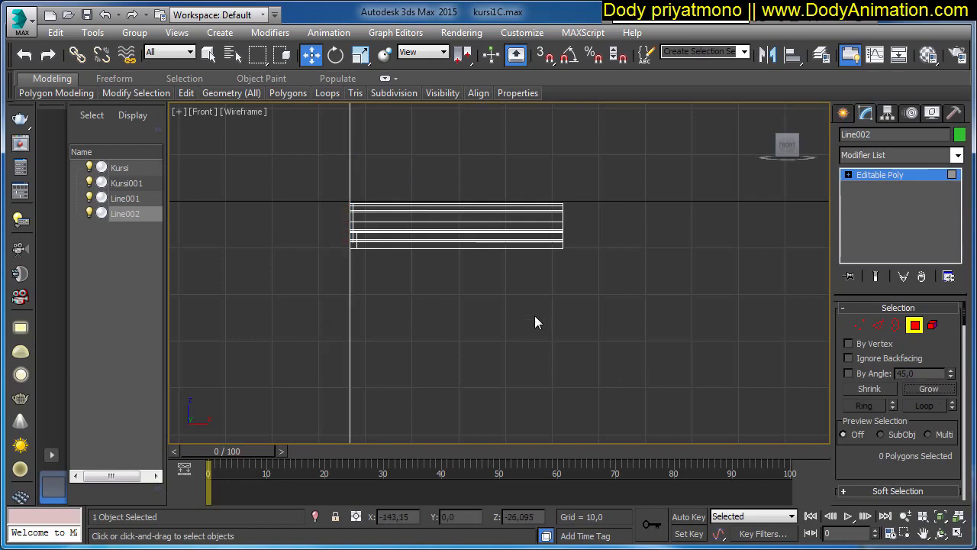
- Delete the leftover thin rail faces between the upper and lower crossbars and below the lower ones
key("alt+w")
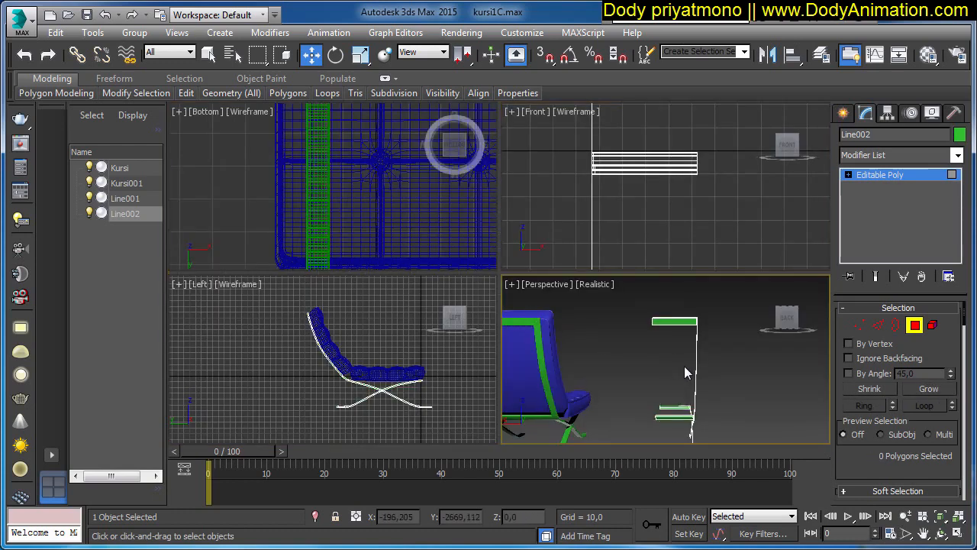
middle_click_drag(683, 366, 707, 361, "alt")
key("alt+w")
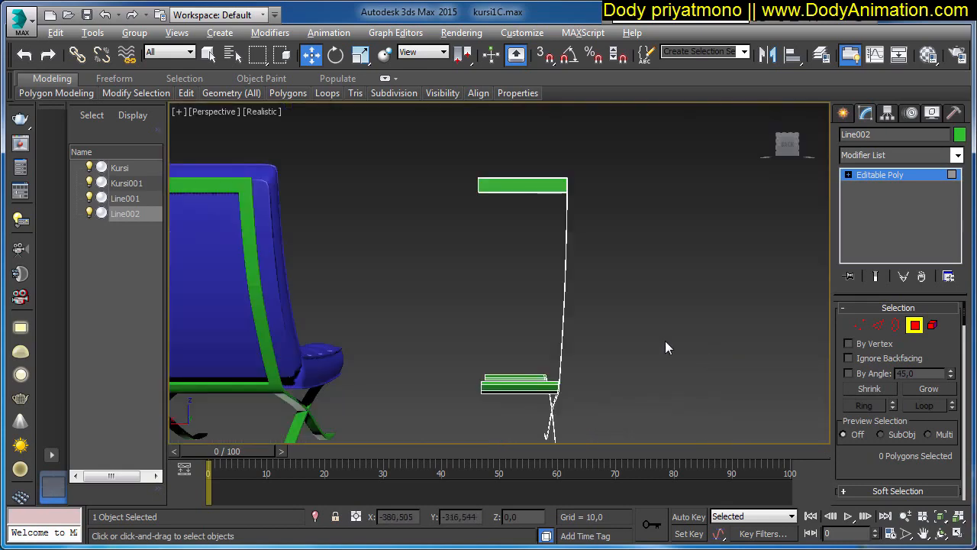
key("alt+w")
middle_click(609, 229)
key("alt+w")
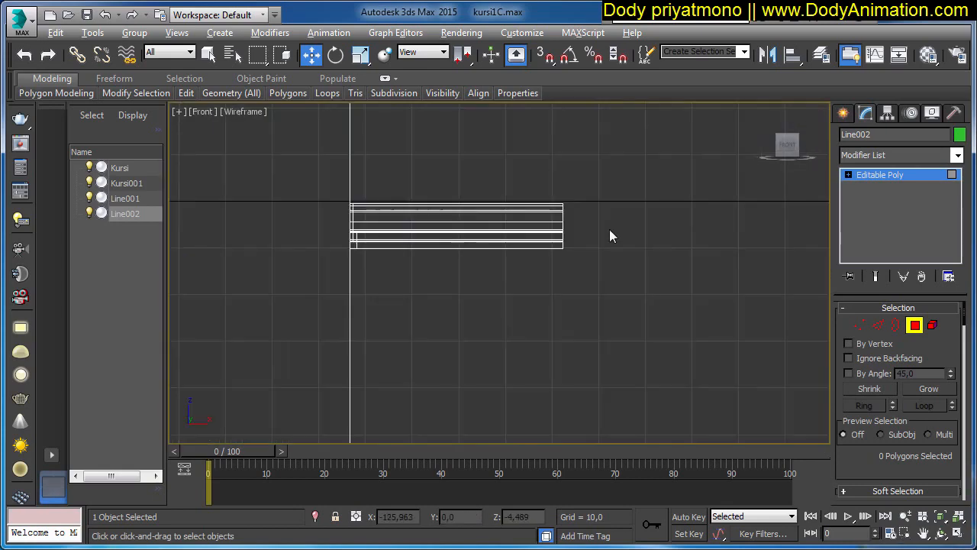
scroll(591, 269, "down", 5)
middle_click_drag(533, 255, 536, 309)
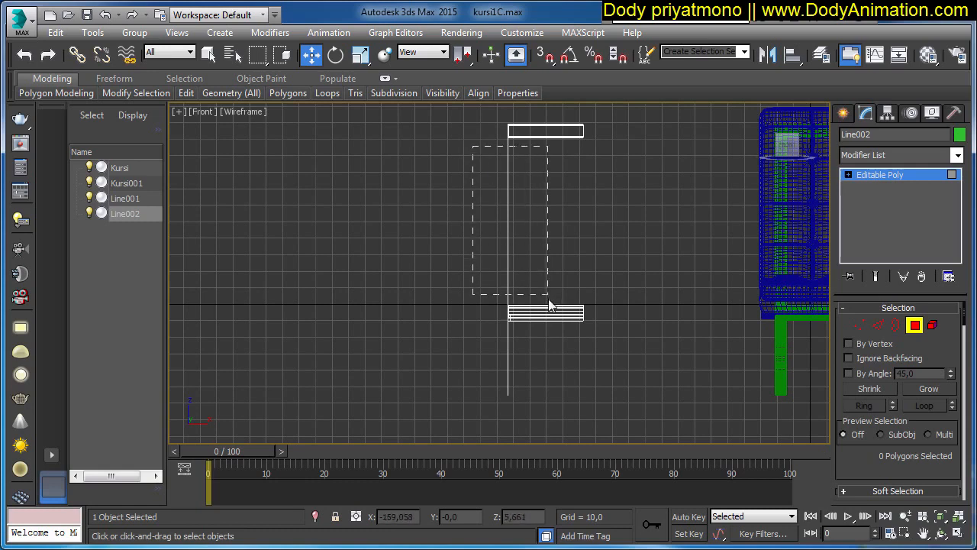
left_click_drag(548, 300, 549, 301)
left_click_drag(493, 336, 555, 383)
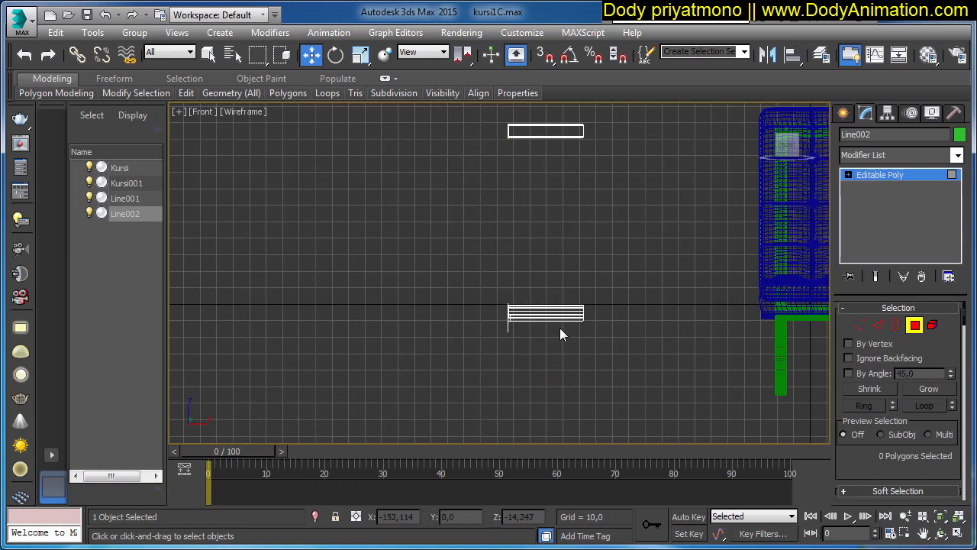
scroll(559, 333, "up", 10)
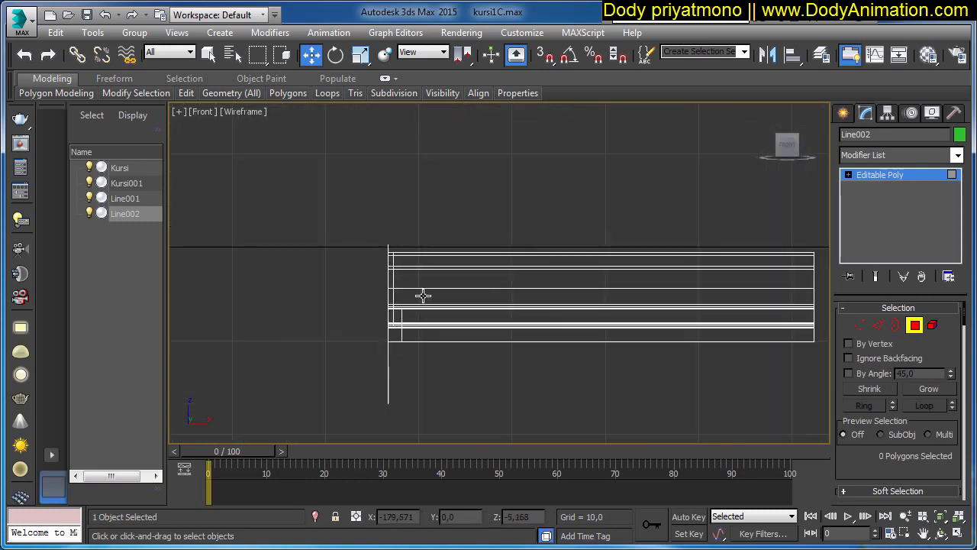
scroll(544, 258, "down", 10)
key("alt+w")
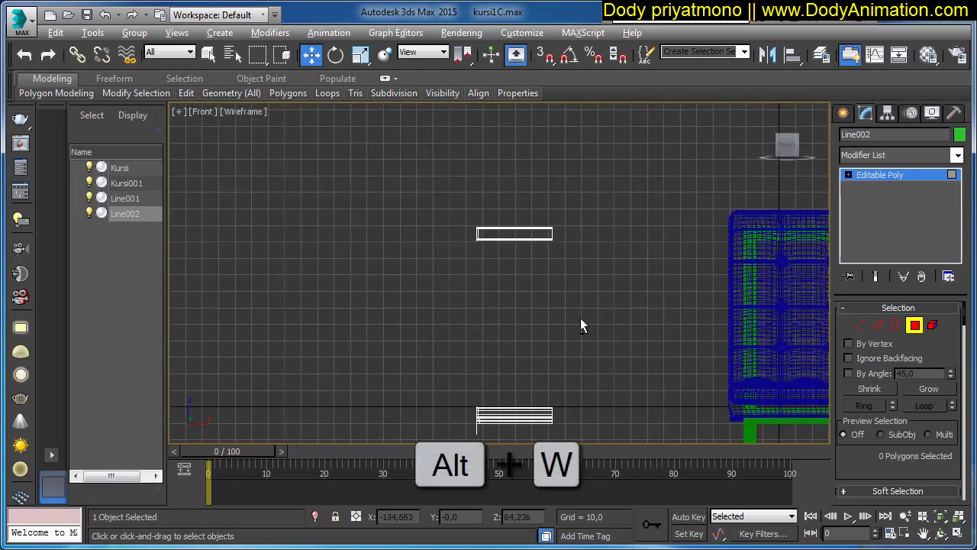
key("alt+w")
left_click(627, 358)
key("alt+w")
middle_click_drag(534, 243, 580, 290)
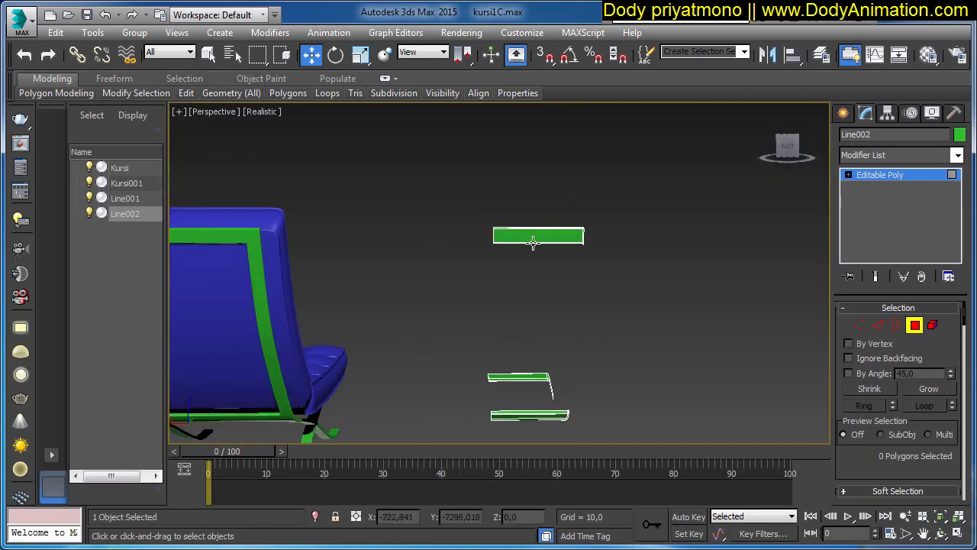
- Try to slice the half crossbars with an upright slice plane through their middle, without selecting any polygons
key("alt+w")
left_click(664, 220)
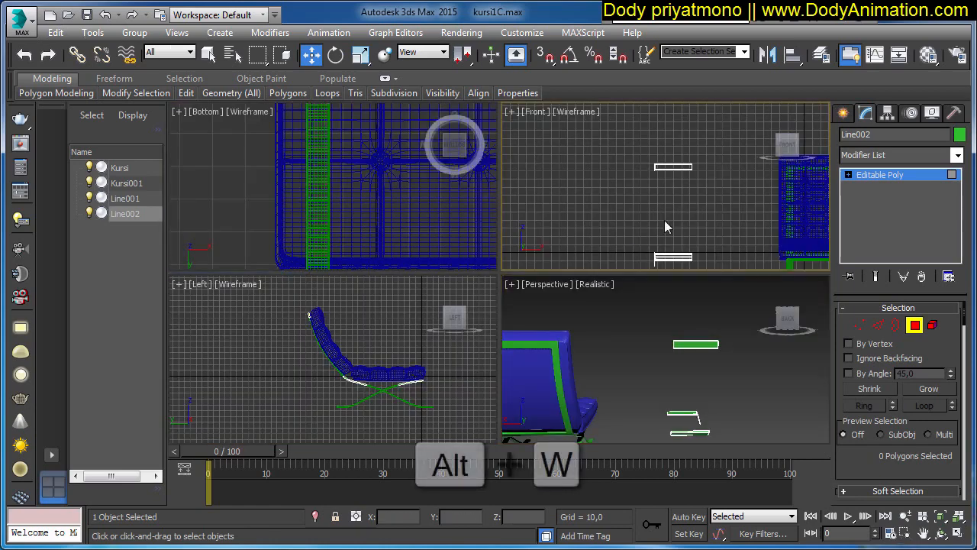
key("alt+w")
scroll(617, 210, "down", 3)
scroll(526, 216, "up", 3)
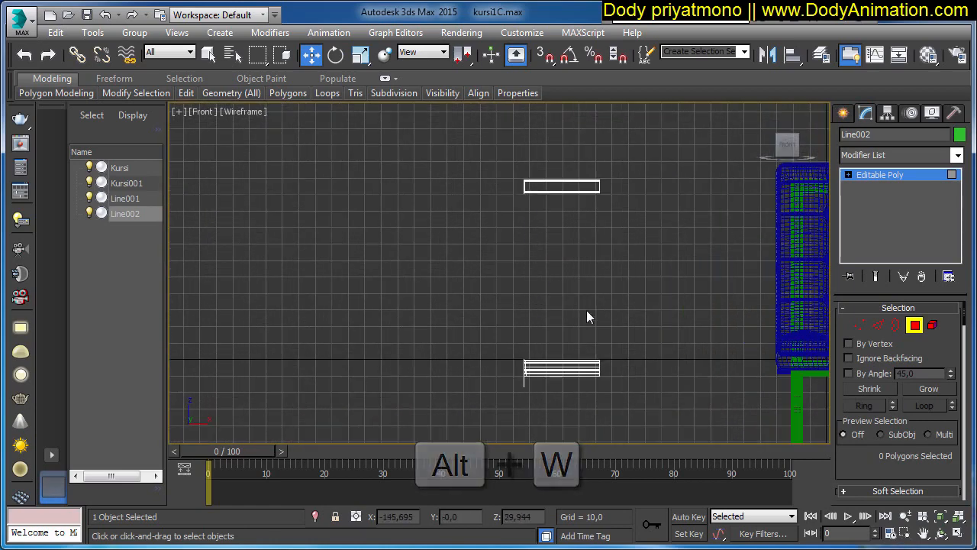
scroll(912, 382, "down", 8)
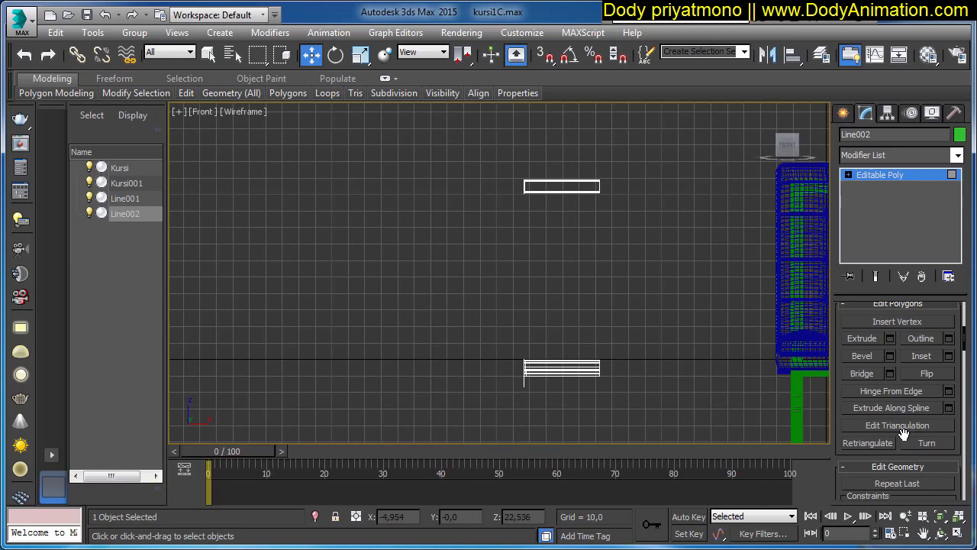
scroll(904, 476, "down", 5)
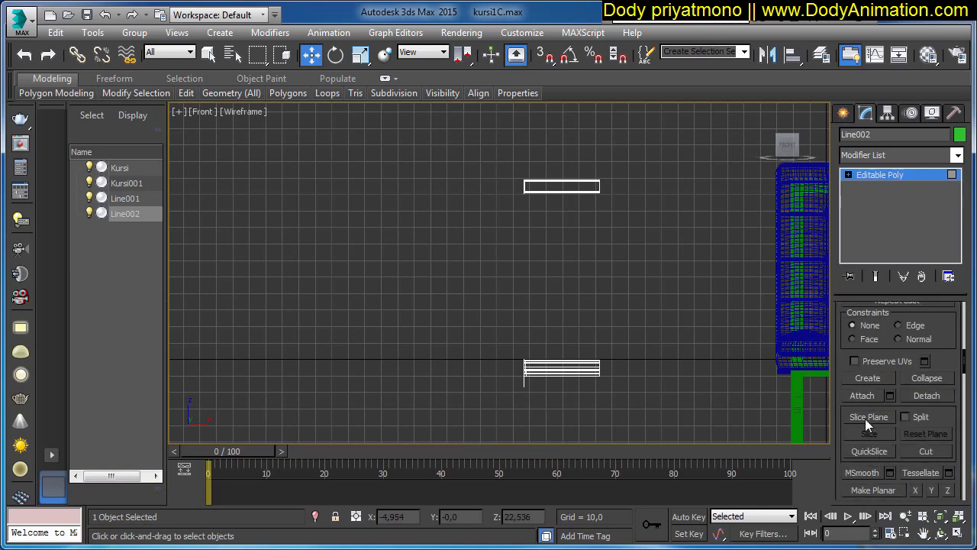
left_click(867, 418)
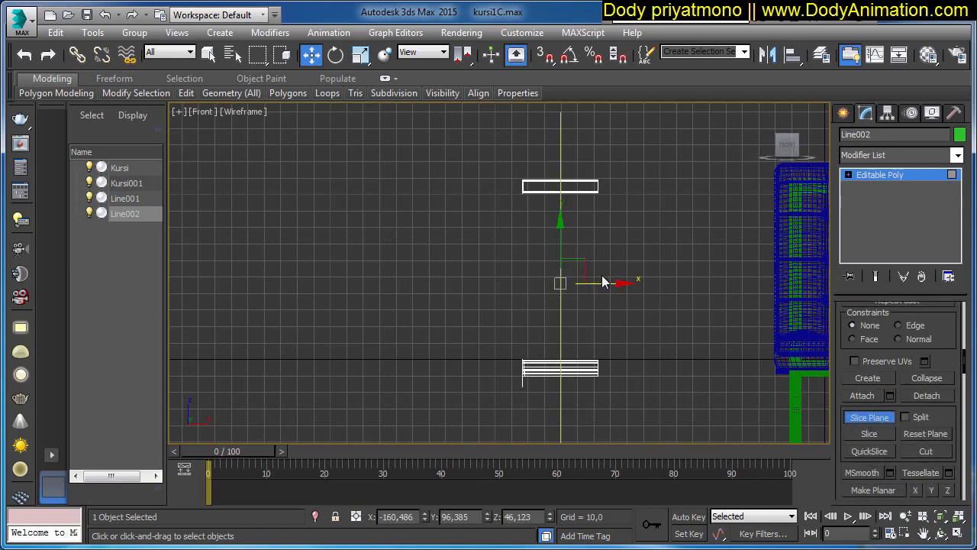
scroll(661, 395, "down", 3)
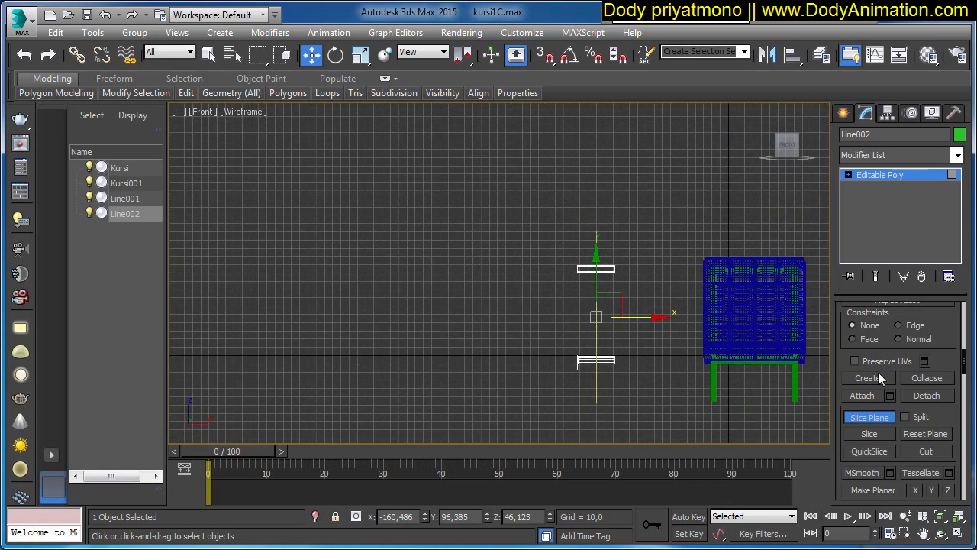
left_click(868, 433)
- Select all crossbar polygons and slice them with the upright slice plane moved along X to about -152
scroll(899, 388, "up", 4)
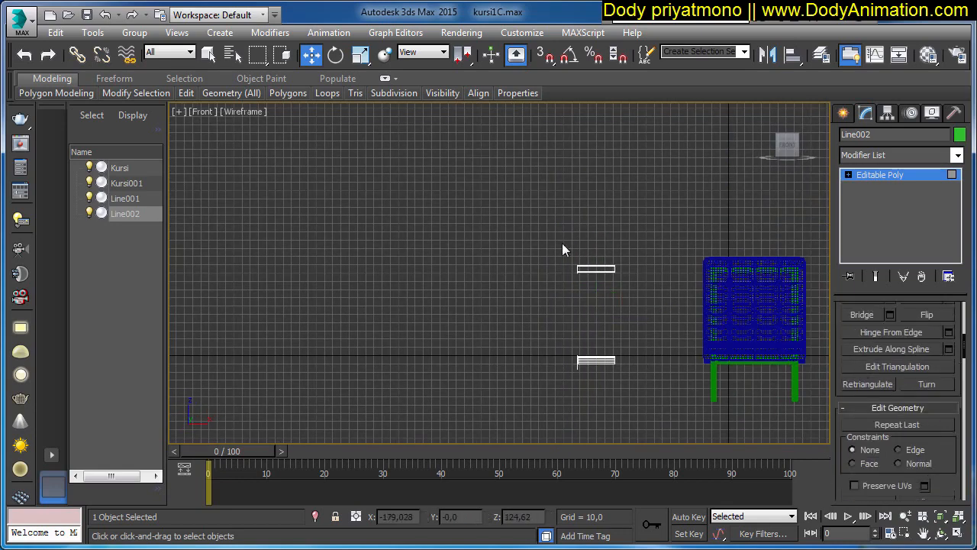
left_click_drag(561, 242, 653, 416)
scroll(630, 372, "up", 5)
scroll(615, 344, "down", 3)
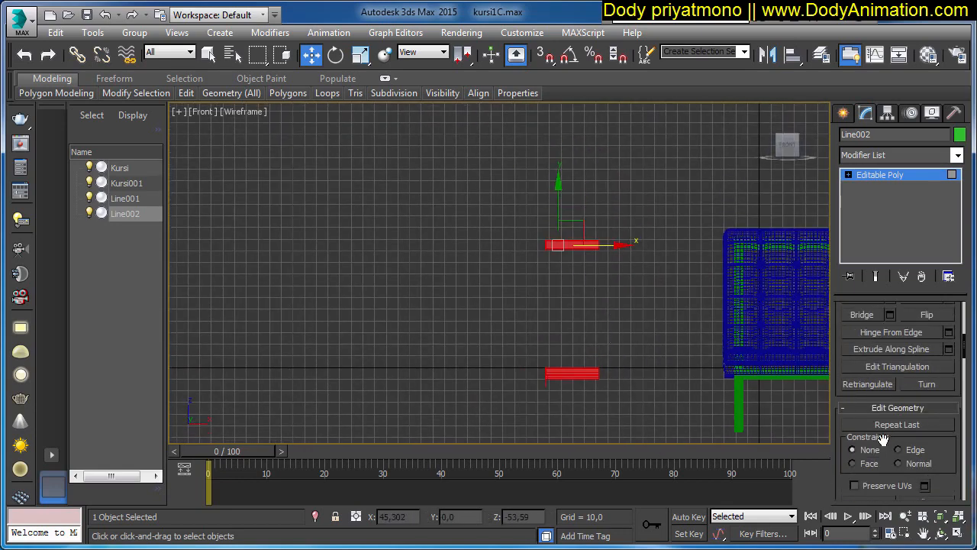
scroll(838, 366, "down", 3)
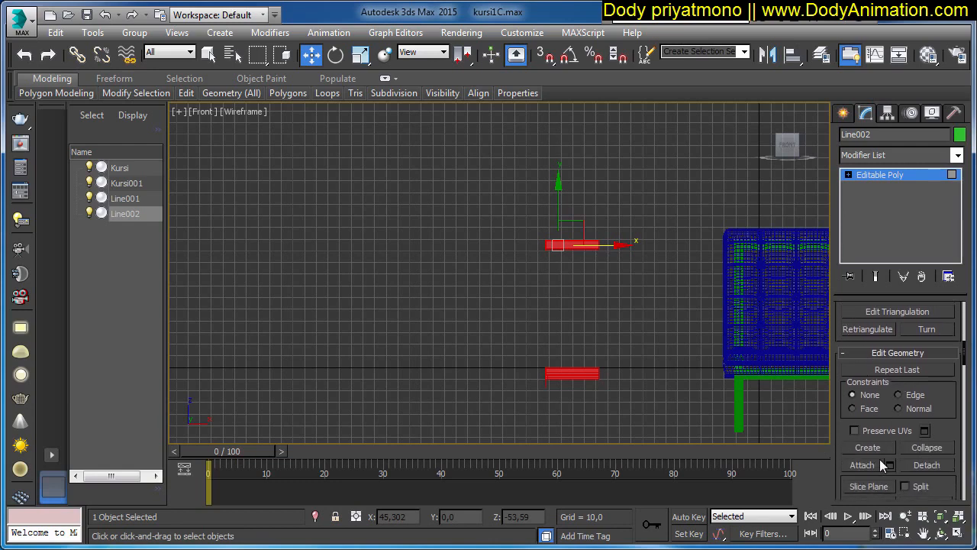
left_click(872, 465)
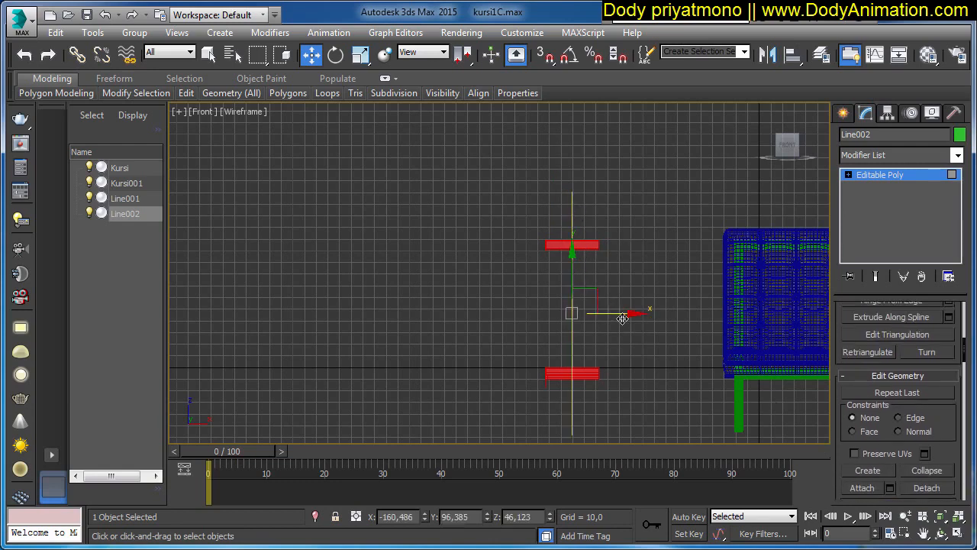
left_click_drag(623, 319, 625, 314)
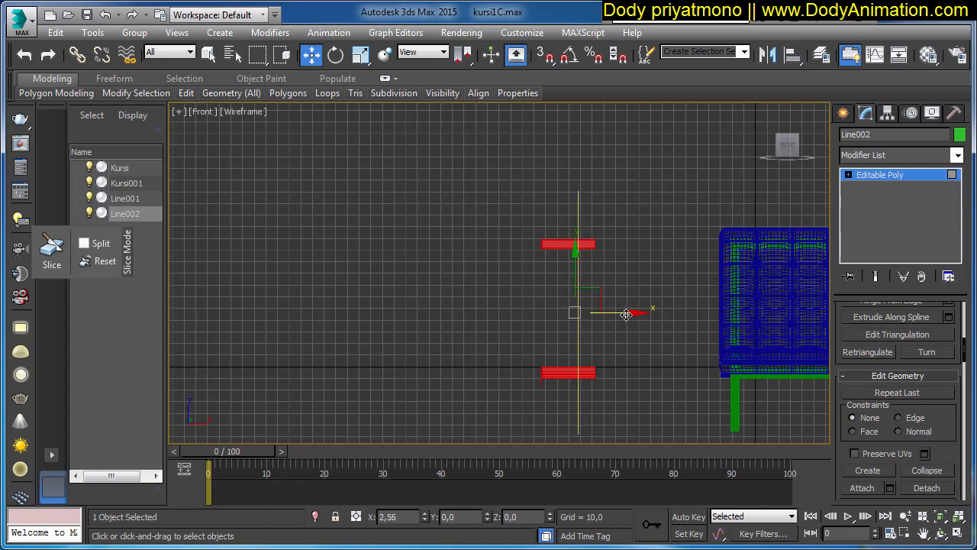
scroll(843, 452, "down", 3)
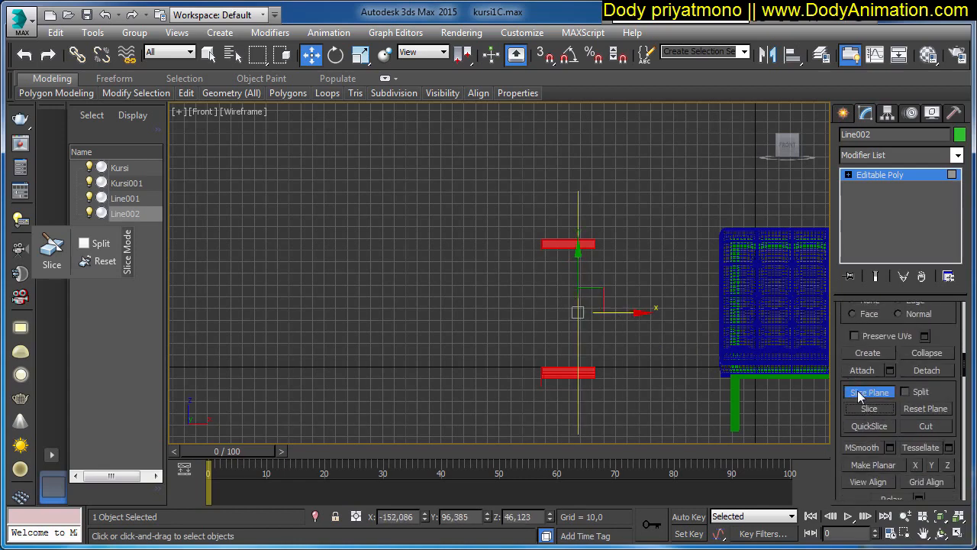
left_click(864, 396)
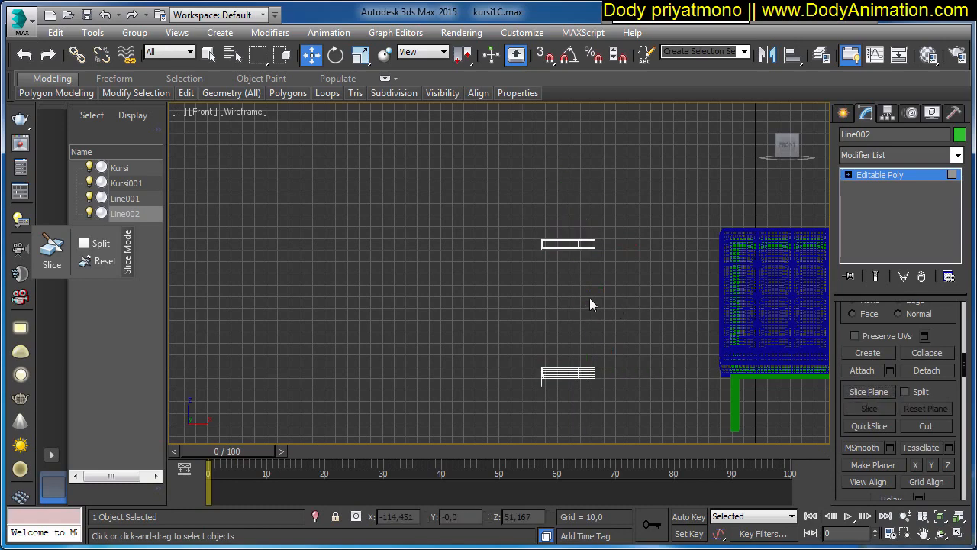
- Delete the longer outer portions of the sliced crossbars, keeping only the short pieces on the positive X side
left_click_drag(574, 399, 576, 421)
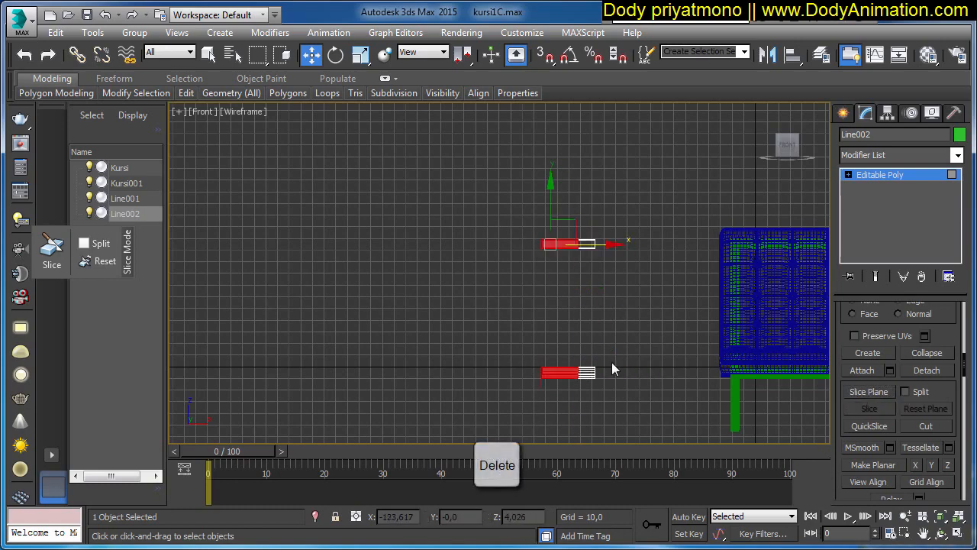
key("alt+w")
key("alt+w")
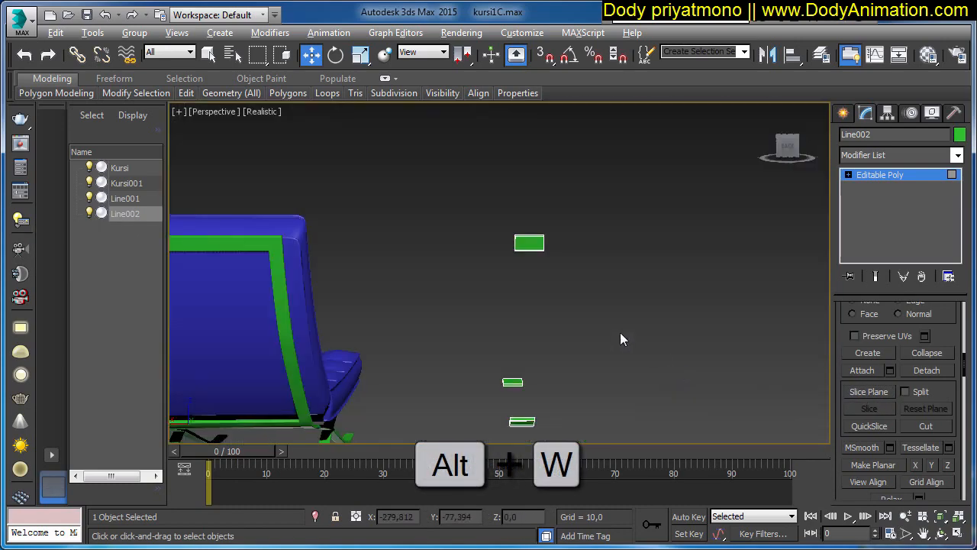
middle_click_drag(621, 338, 580, 340, "alt")
- Leave polygon editing and move the short crossbar pieces about 149 units along X onto the chair's frame
left_click(874, 175)
scroll(737, 259, "down", 5)
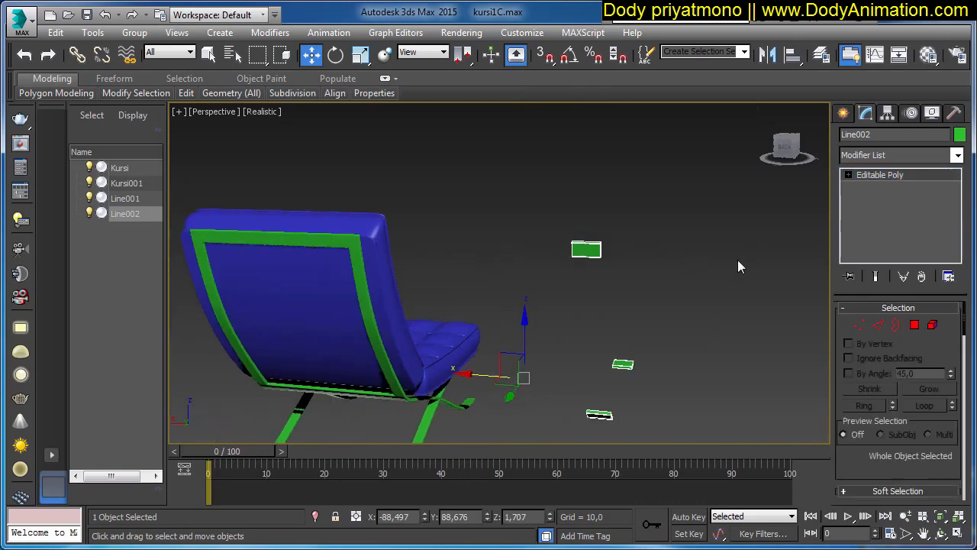
left_click_drag(580, 326, 541, 260)
middle_click_drag(541, 260, 633, 326, "alt")
scroll(570, 283, "up", 3)
scroll(632, 326, "up", 2)
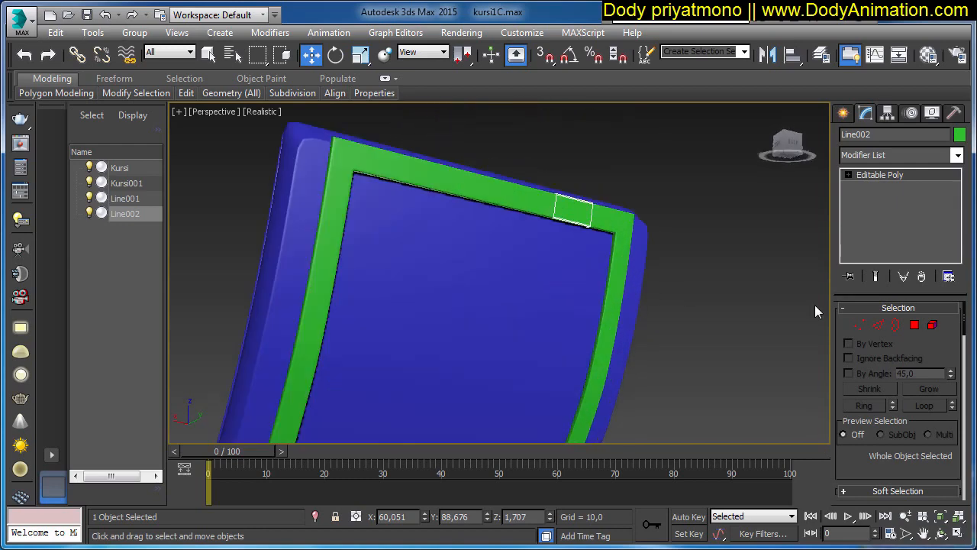
- Extrude all polygons of the short strap pieces along their local normals by about 1.946
left_click(915, 325)
scroll(613, 276, "down", 4)
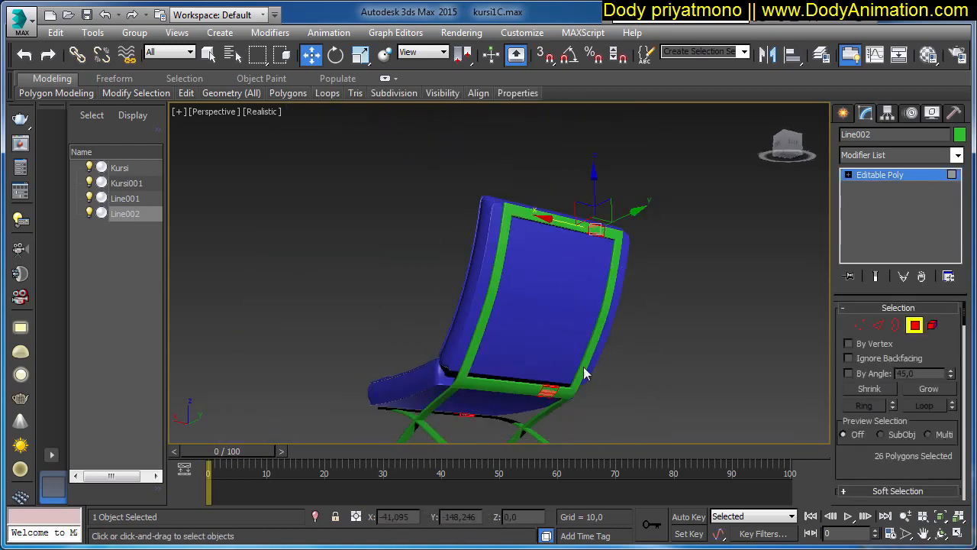
middle_click_drag(585, 374, 570, 295, "alt")
scroll(556, 257, "up", 4)
middle_click_drag(563, 235, 692, 351, "alt")
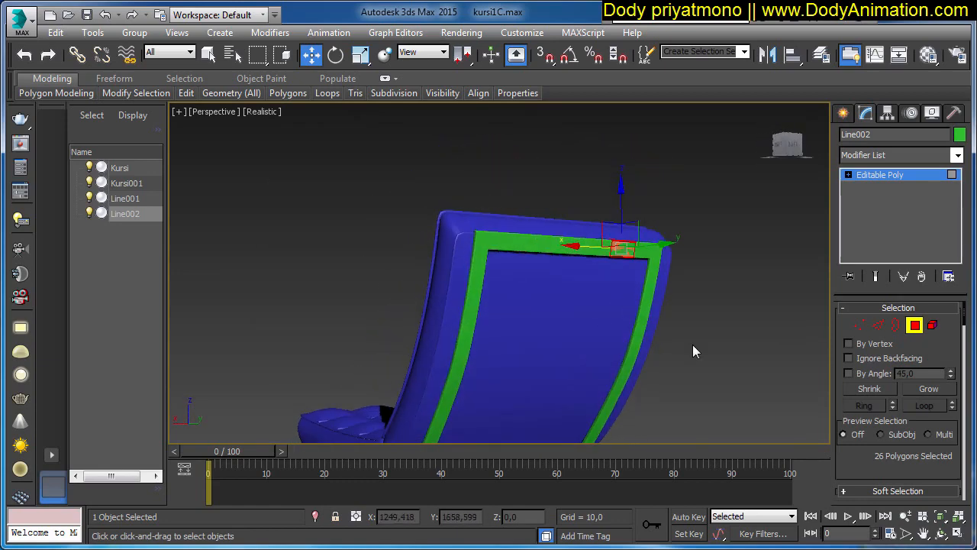
scroll(870, 459, "down", 4)
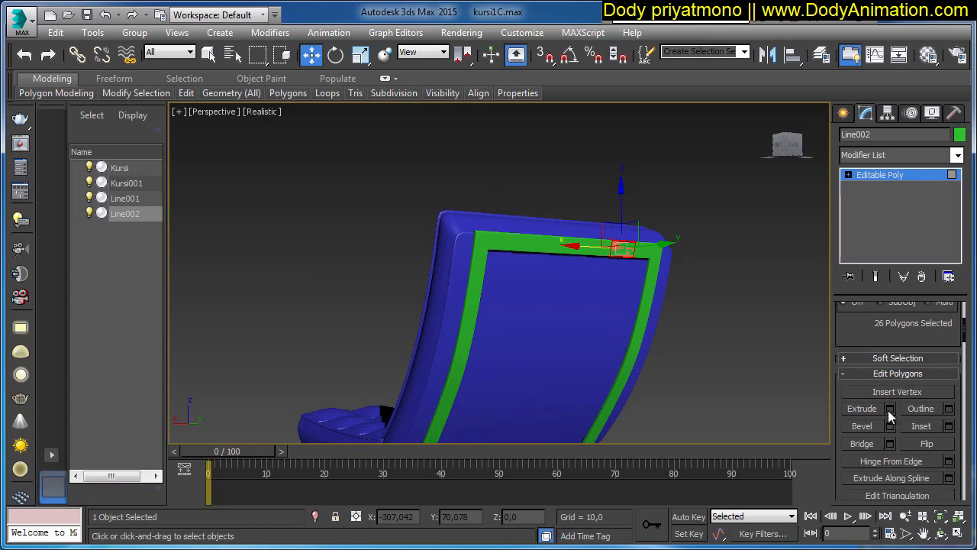
left_click(890, 409)
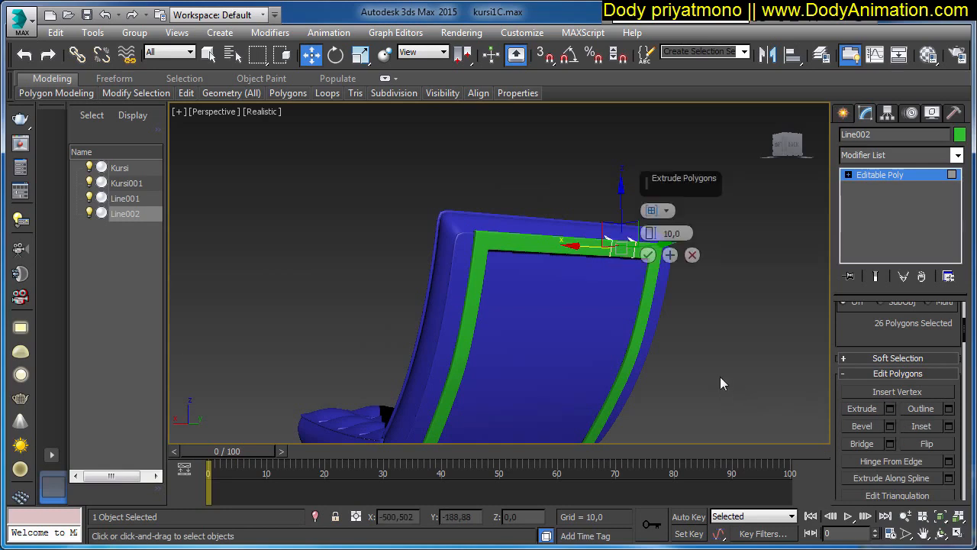
left_click(662, 213)
left_click(692, 243)
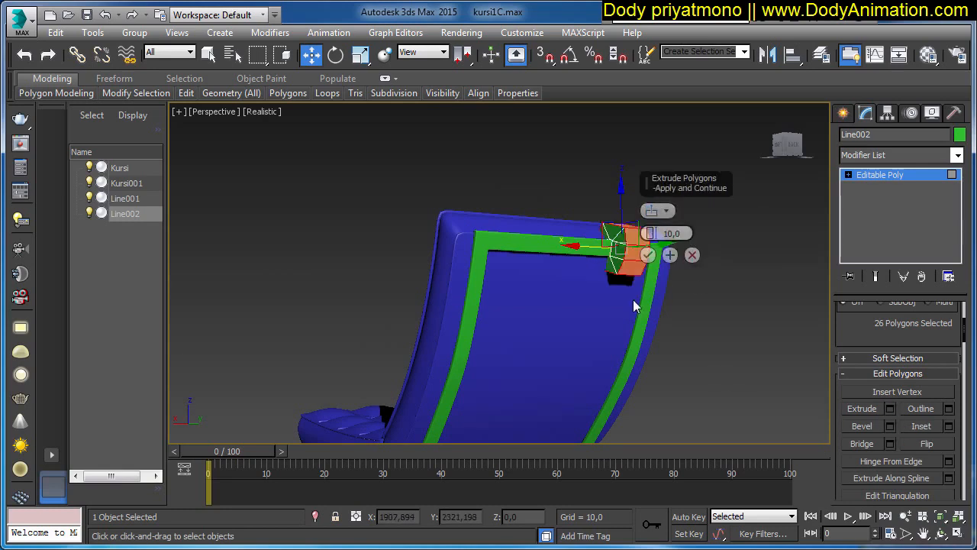
middle_click_drag(634, 303, 556, 222, "alt")
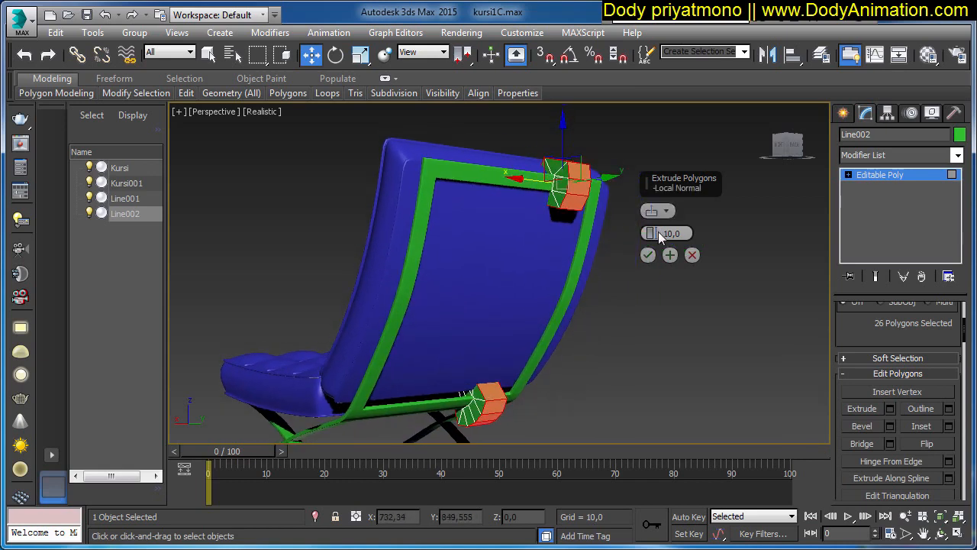
left_click_drag(649, 233, 650, 269)
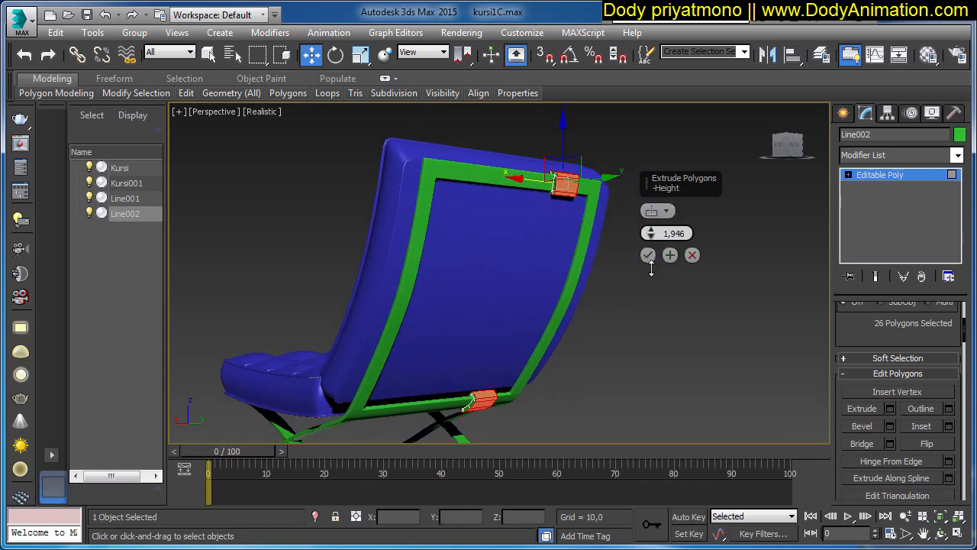
middle_click_drag(552, 265, 611, 258, "alt")
left_click(648, 255)
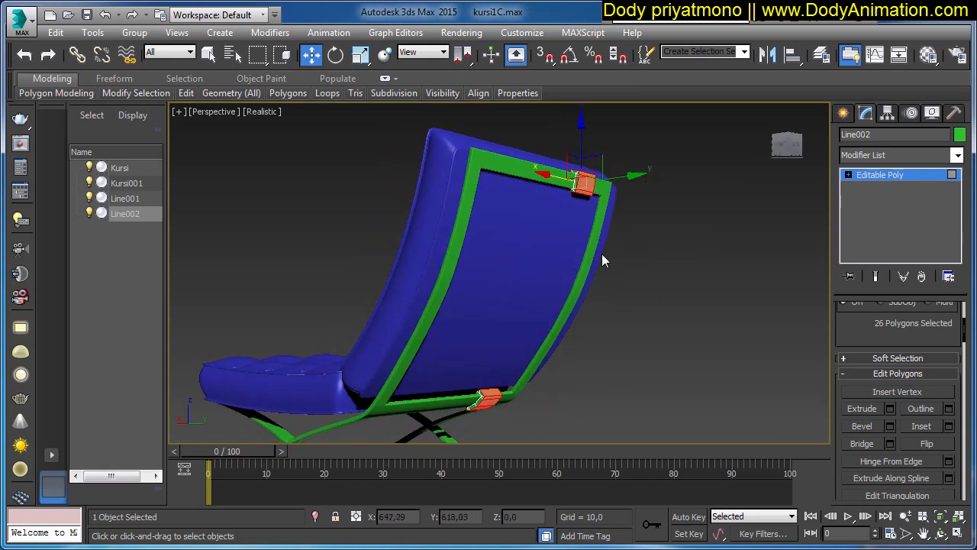
- Bridge the facing end polygons of the backrest's upper and lower strap pieces with 4 segments
scroll(582, 267, "up", 6)
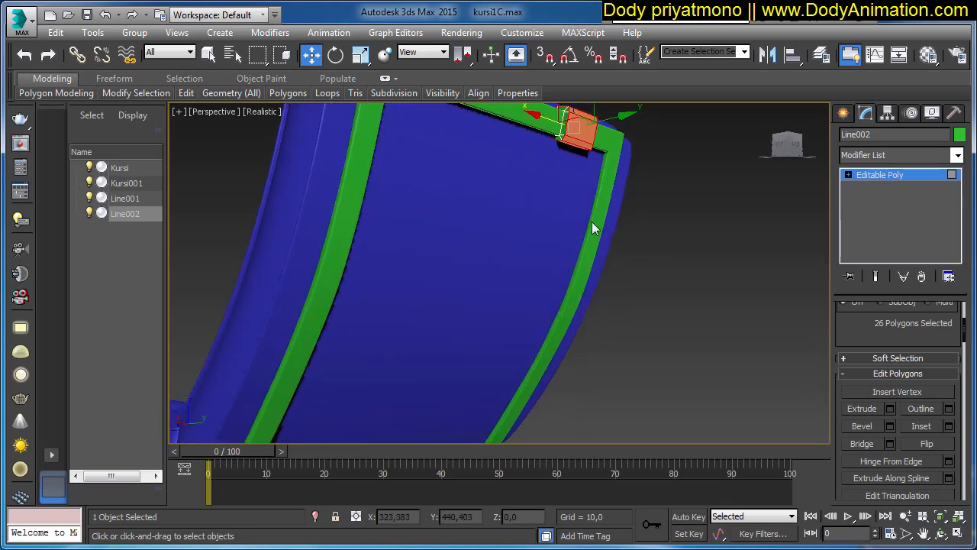
scroll(596, 272, "up", 1)
middle_click_drag(598, 265, 612, 223, "alt")
left_click(581, 175)
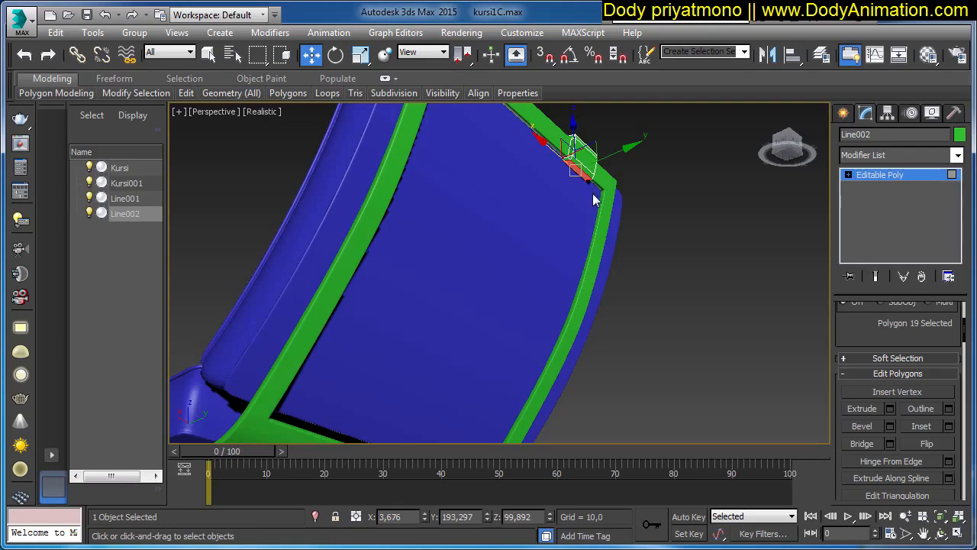
key("F3")
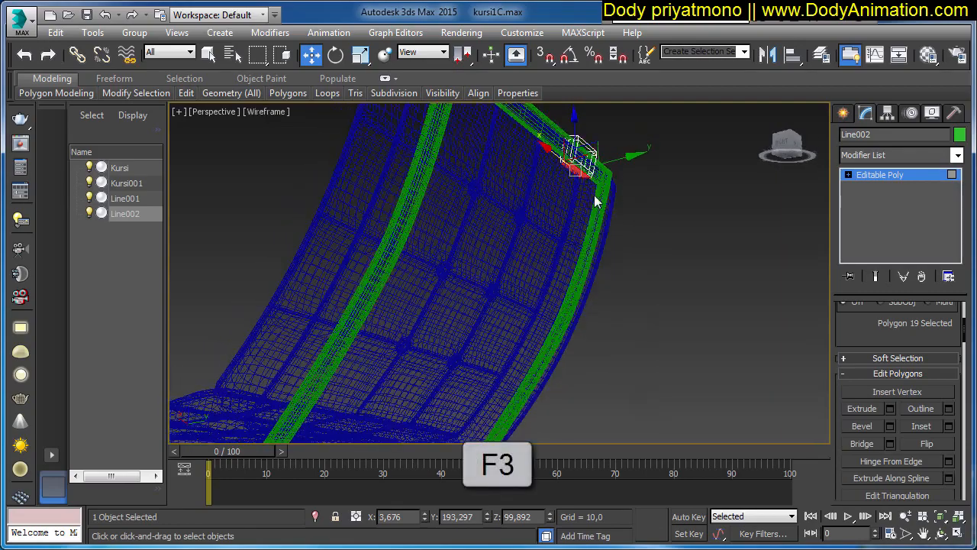
scroll(591, 200, "up", 5)
key("F3")
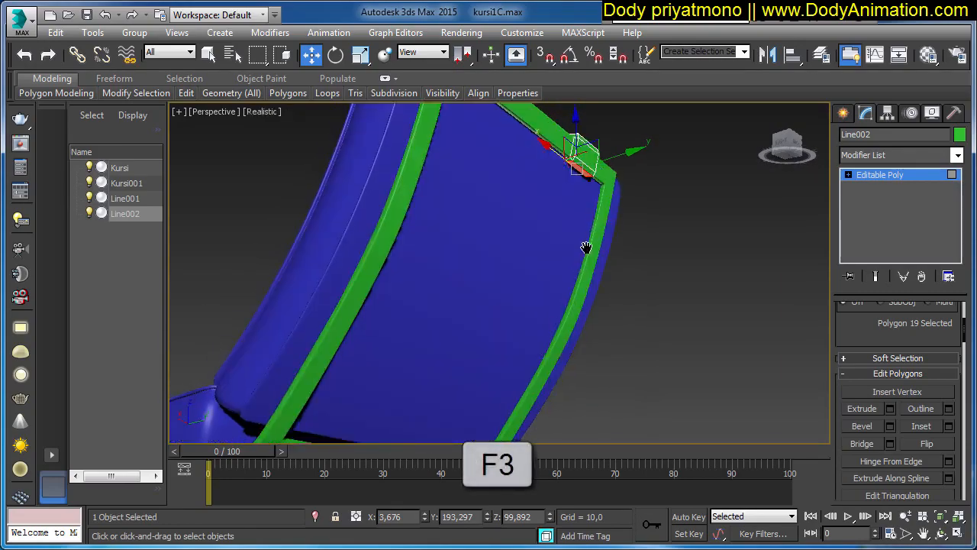
scroll(580, 245, "down", 8)
key("ctrl")
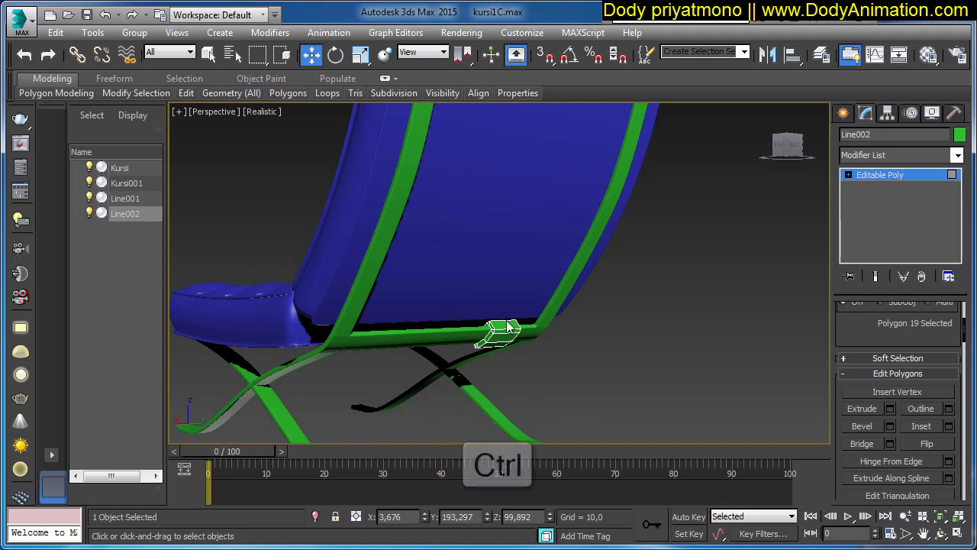
left_click(504, 324, "ctrl")
middle_click_drag(570, 280, 614, 252, "alt")
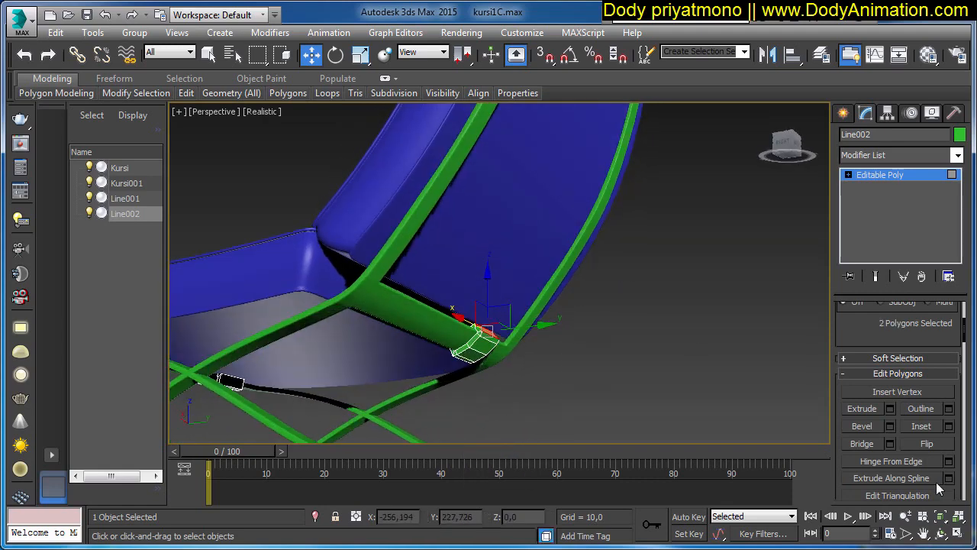
left_click(889, 443)
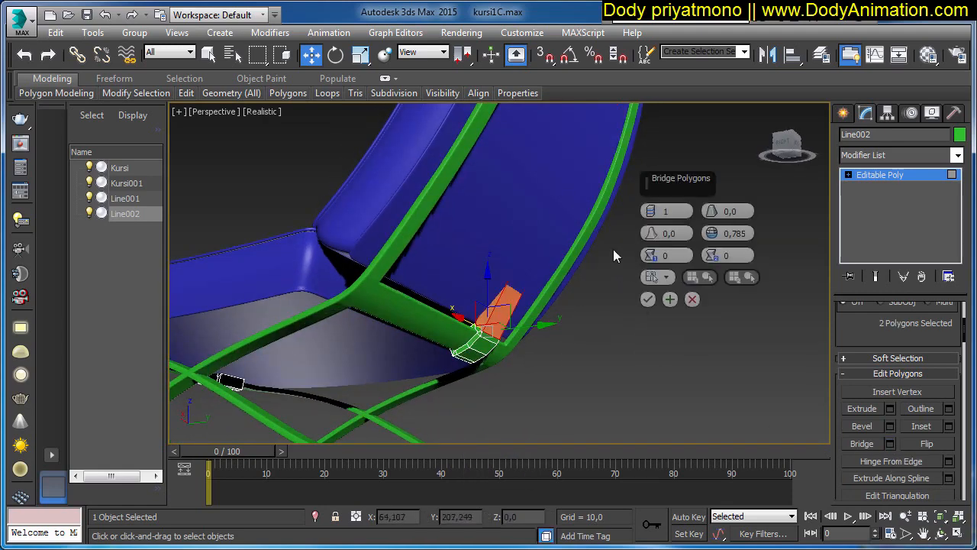
middle_click_drag(613, 249, 588, 281, "alt")
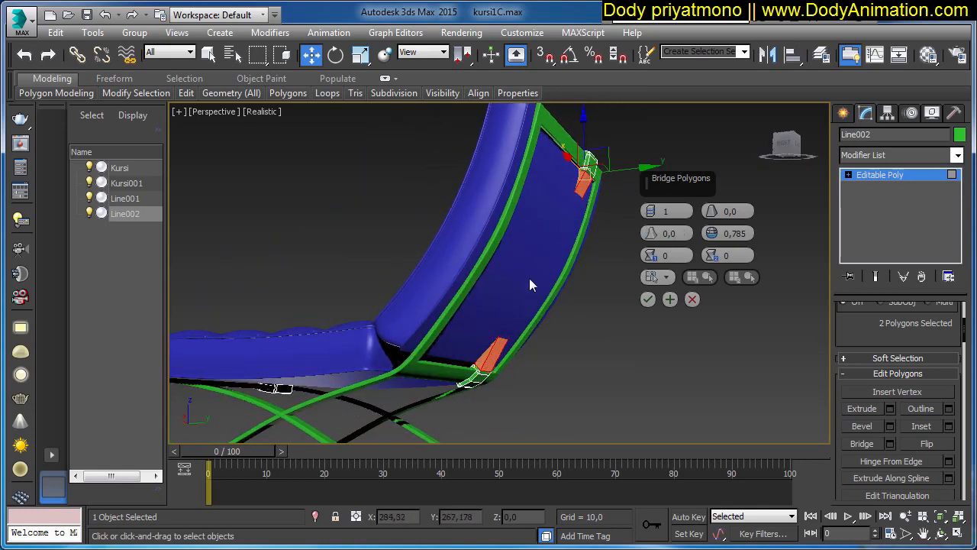
middle_click_drag(603, 288, 622, 271, "alt")
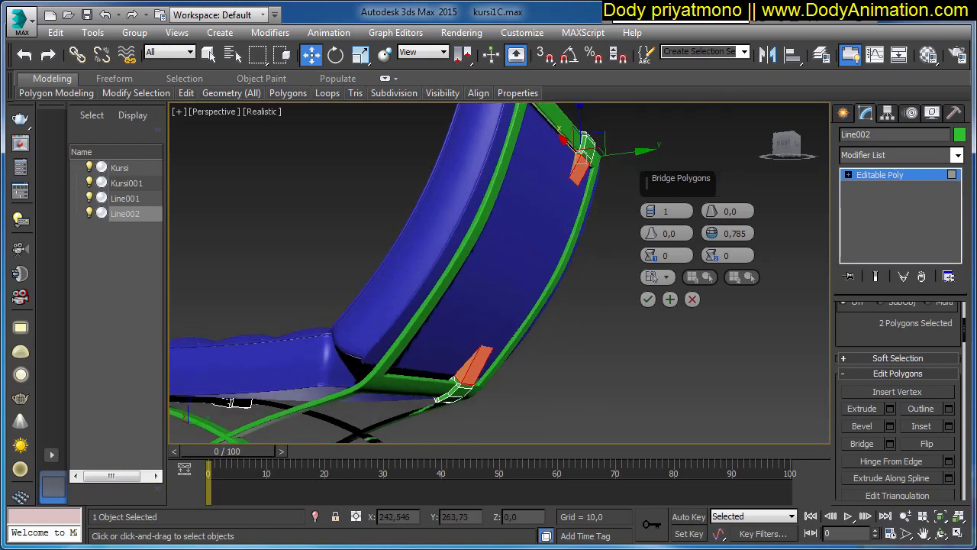
left_click(651, 208)
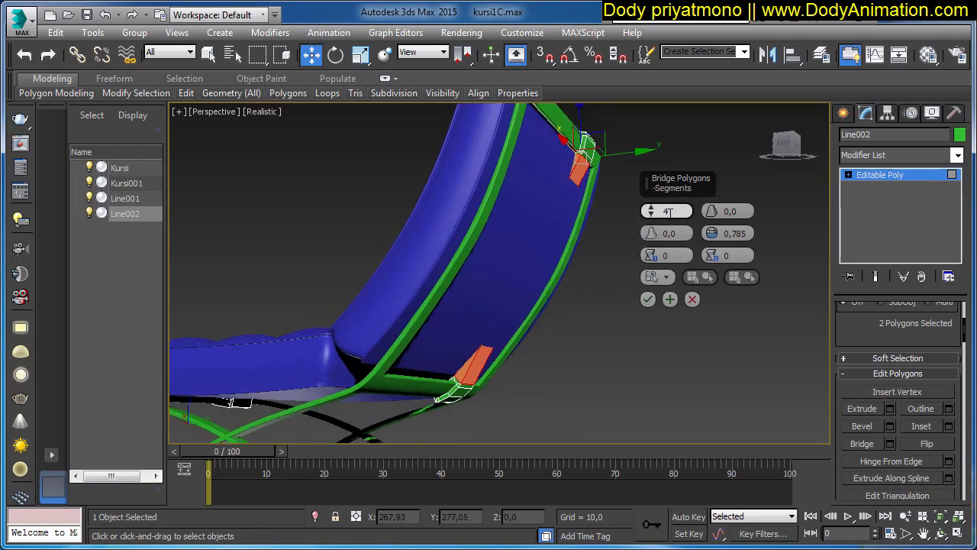
left_click(647, 298)
- Bridge the facing end polygons of the strap pieces beneath the seat's front and rear with 4 segments
middle_click_drag(647, 303, 516, 309, "alt")
middle_click_drag(480, 338, 539, 331, "alt")
left_click(473, 343, "ctrl")
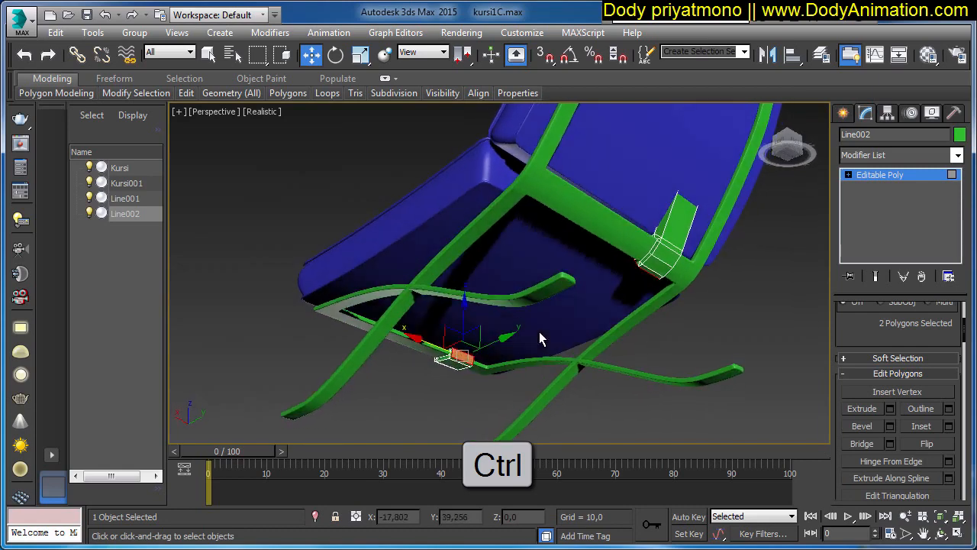
left_click(890, 444)
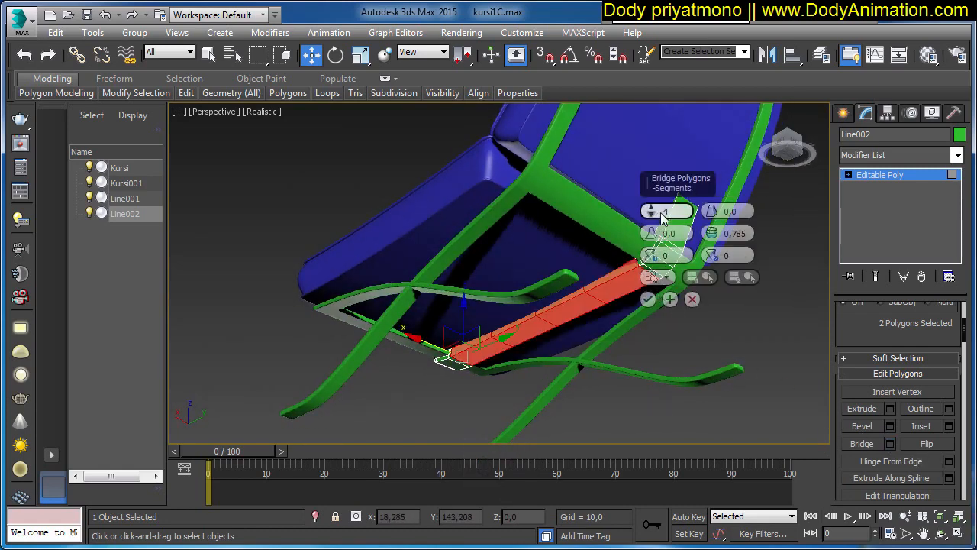
left_click(648, 300)
- Move the backrest strap's three intermediate vertex rows in the Left view so the strap follows the frame's curve behind the cushion
middle_click_drag(662, 306, 697, 326, "alt")
key("alt+w")
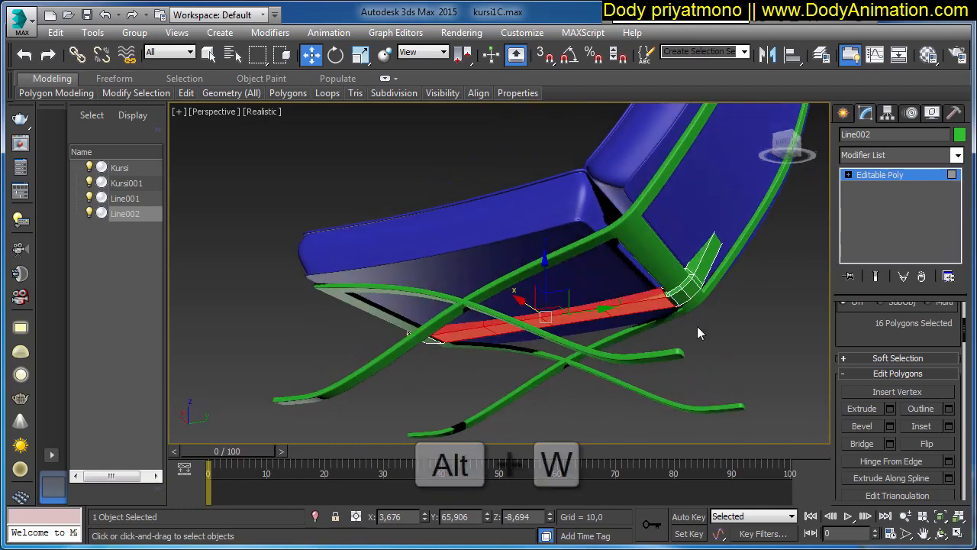
key("alt+w")
scroll(551, 248, "up", 5)
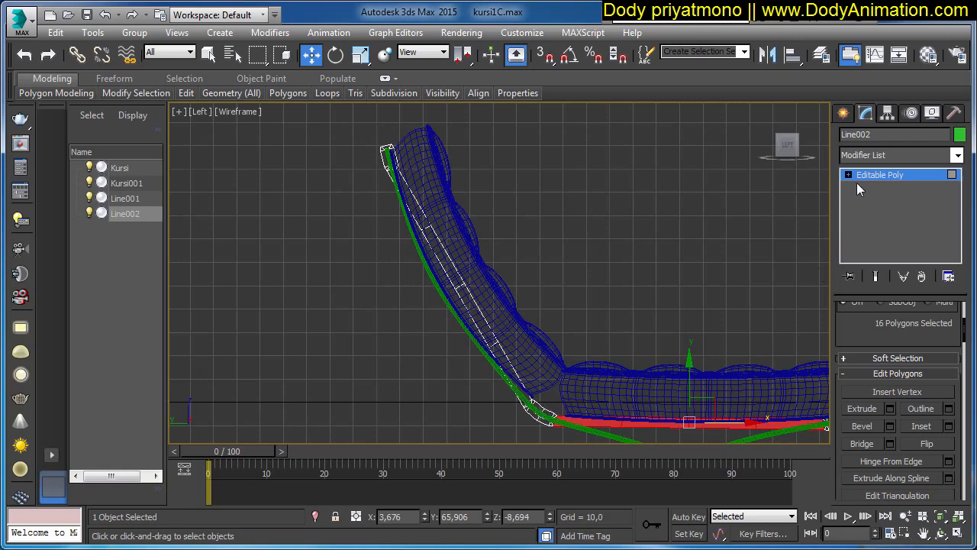
middle_click_drag(649, 264, 637, 258)
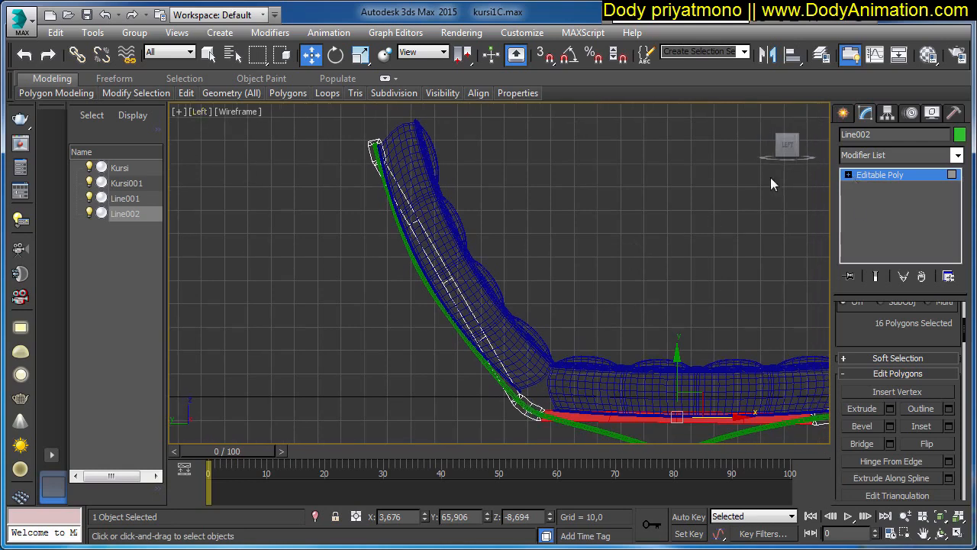
left_click(848, 175)
scroll(883, 349, "up", 3)
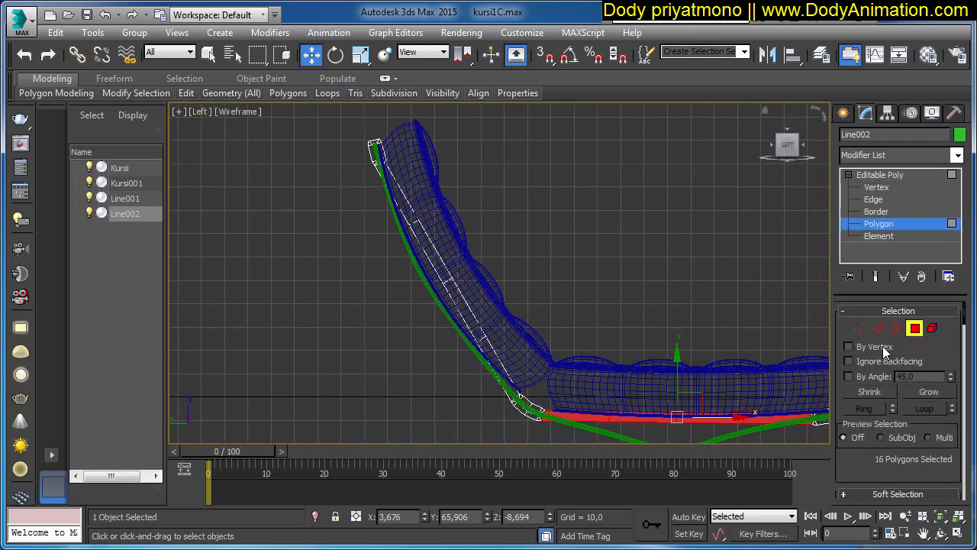
left_click(860, 328)
left_click_drag(400, 210, 468, 263)
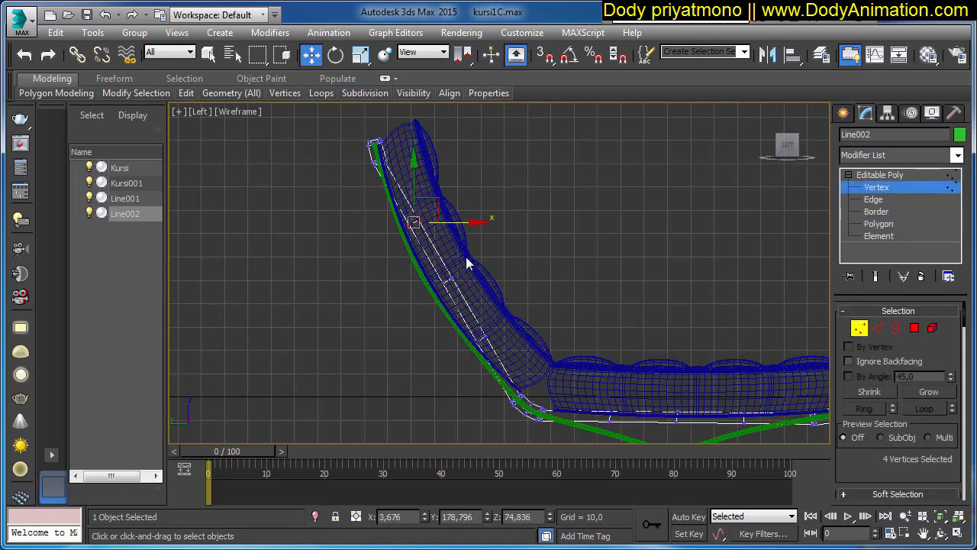
left_click_drag(517, 371, 516, 372)
mouse_move(461, 268)
left_mouse_down()
mouse_move(442, 287)
mouse_move(455, 284)
left_mouse_up()
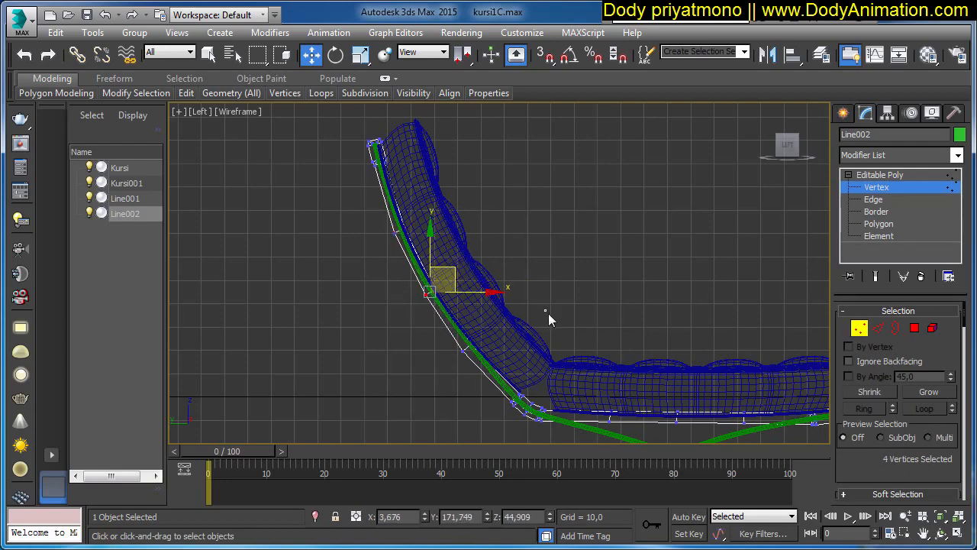
left_click(548, 313)
- Lower the seat strap's three intermediate vertex rows to about -10.6 in Z and leave vertex editing
middle_click_drag(672, 352, 510, 264)
left_click_drag(619, 364, 619, 364)
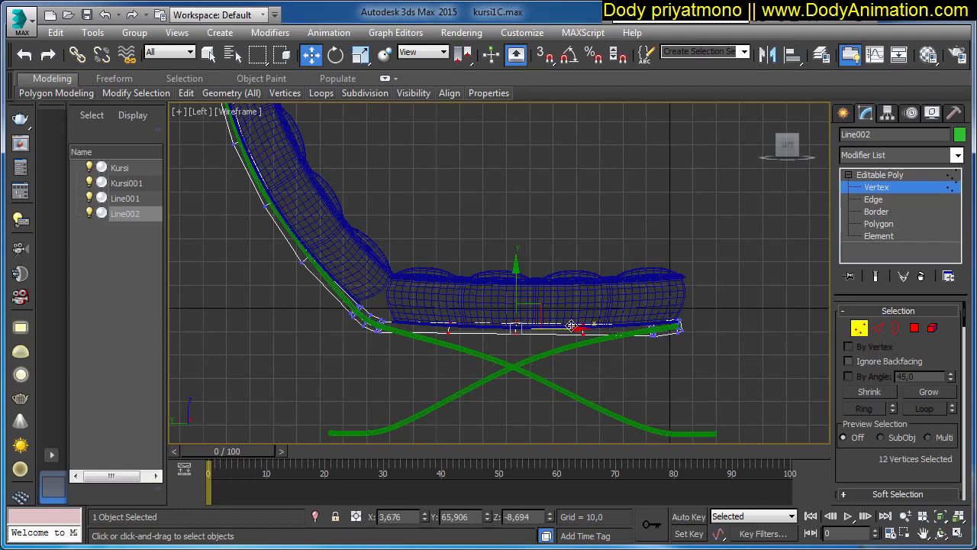
left_click_drag(517, 300, 511, 305)
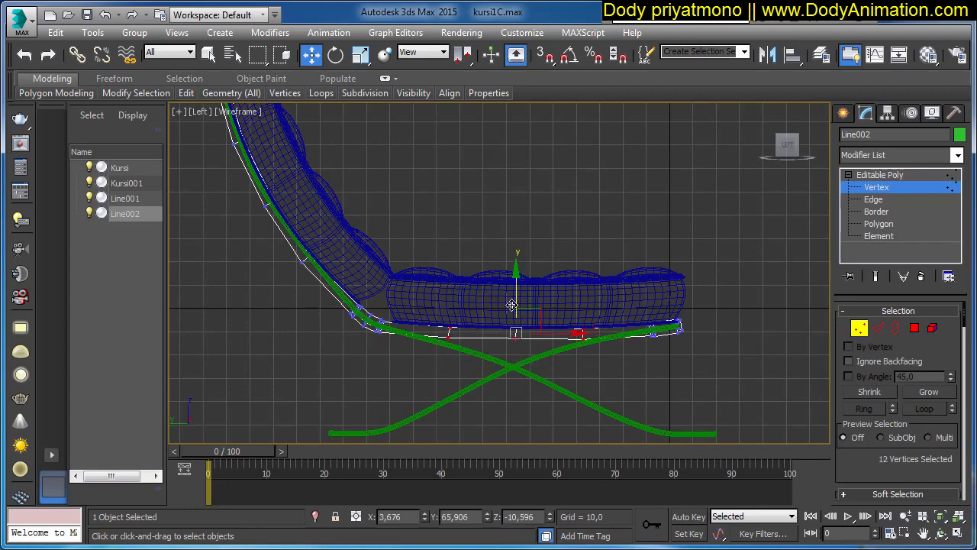
key("alt+w")
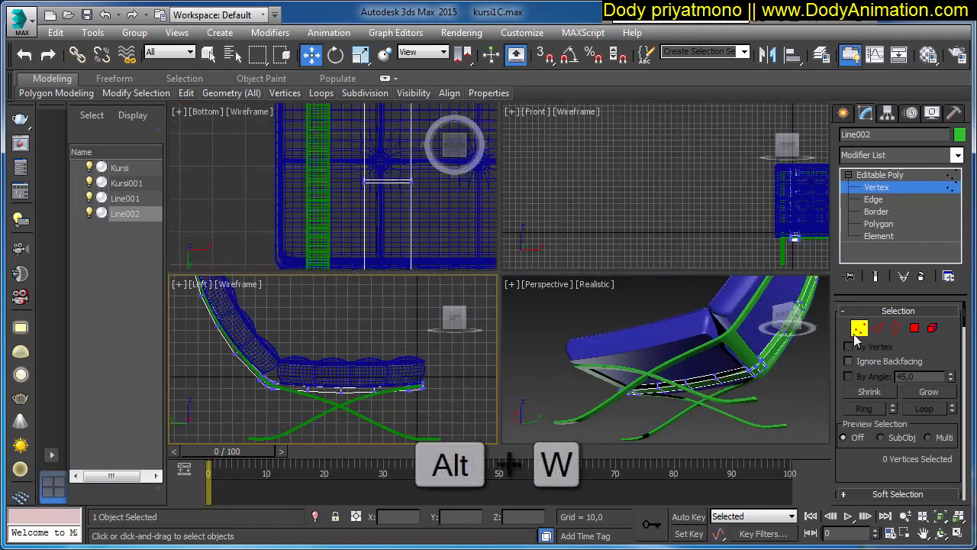
right_click(812, 349)
key("alt+w")
- Apply a TurboSmooth modifier to the strap object
middle_click_drag(700, 315, 610, 298, "alt")
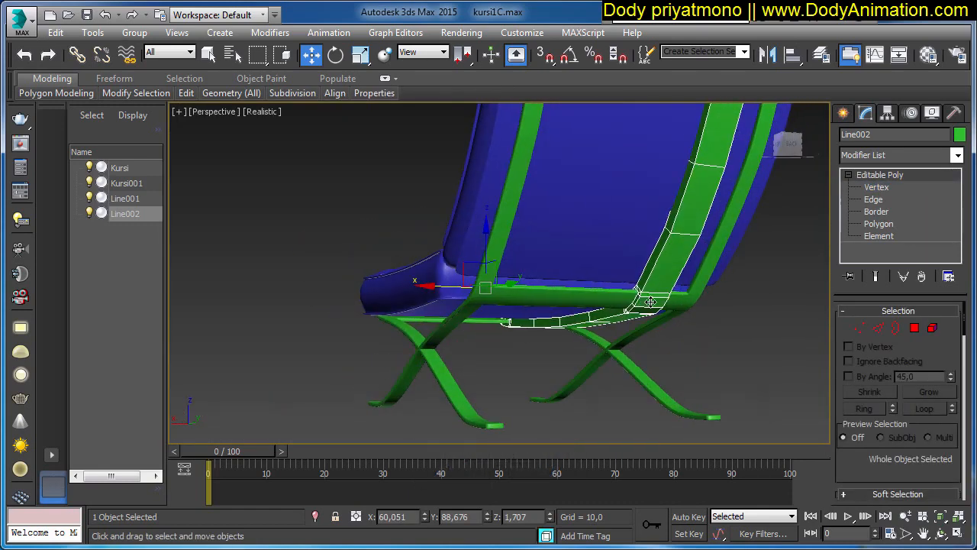
middle_click_drag(713, 298, 744, 301, "alt")
left_click(848, 175)
left_click(887, 154)
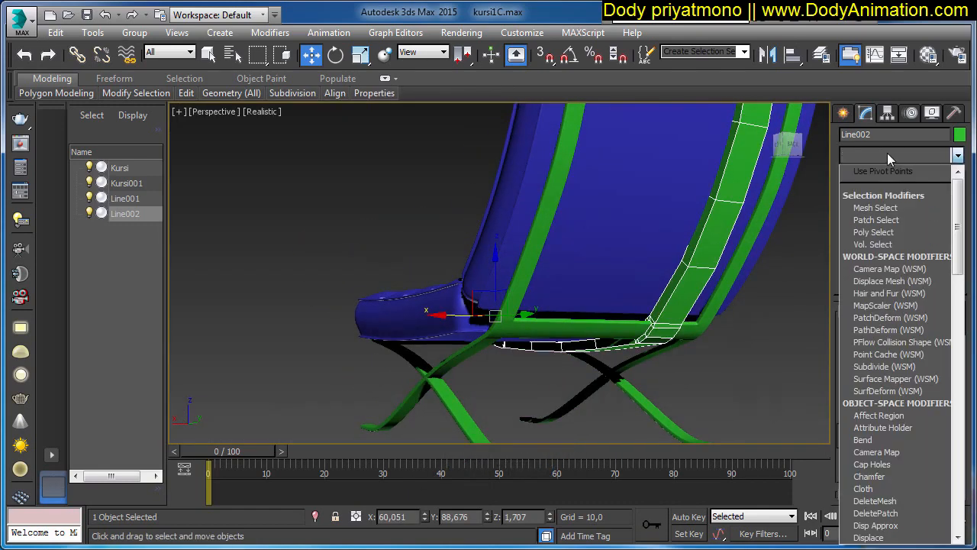
key("t")
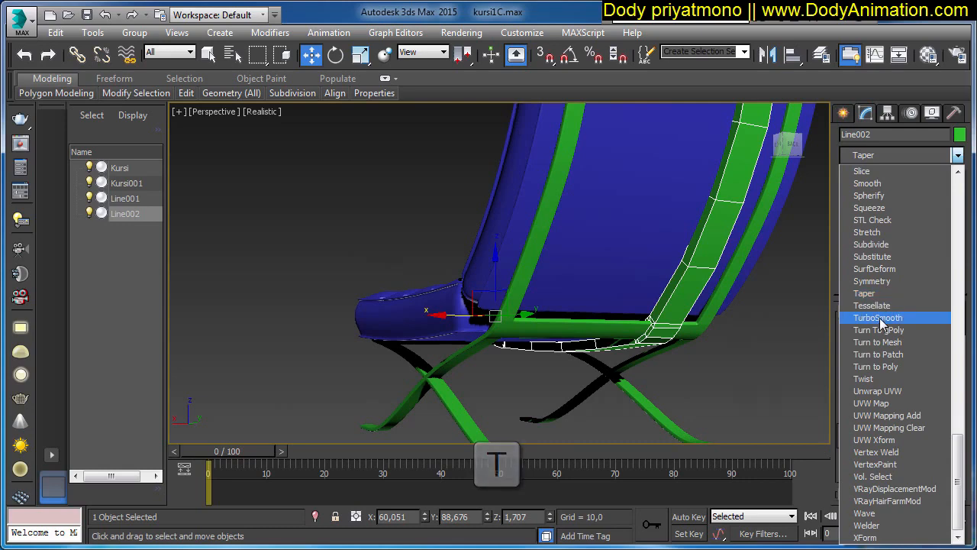
left_click(880, 318)
left_click(748, 332)
middle_click_drag(766, 324, 648, 304, "alt")
left_click(672, 284)
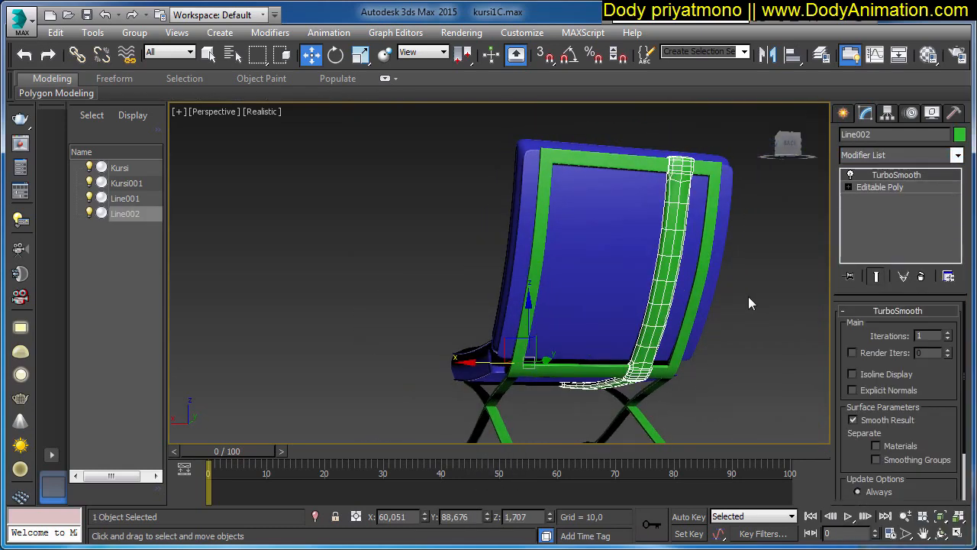
- Change the strap's object color to medium blue
left_click(958, 135)
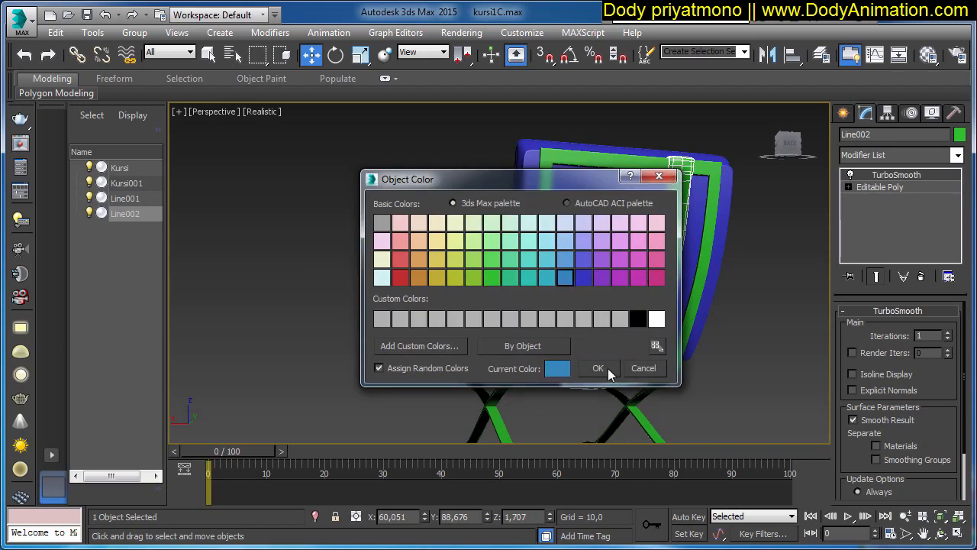
left_click(597, 368)
left_click(748, 329)
left_click(667, 305)
middle_click_drag(719, 304, 705, 319, "alt")
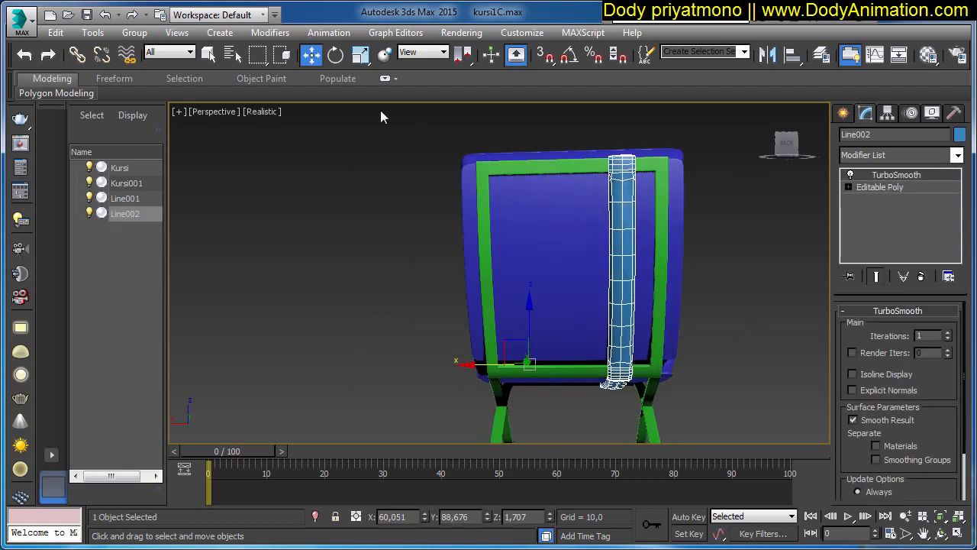
- Scale all the strap's vertices to 50% along X to narrow it, leave vertex editing and deselect the strap
left_click(848, 187)
left_click(877, 200)
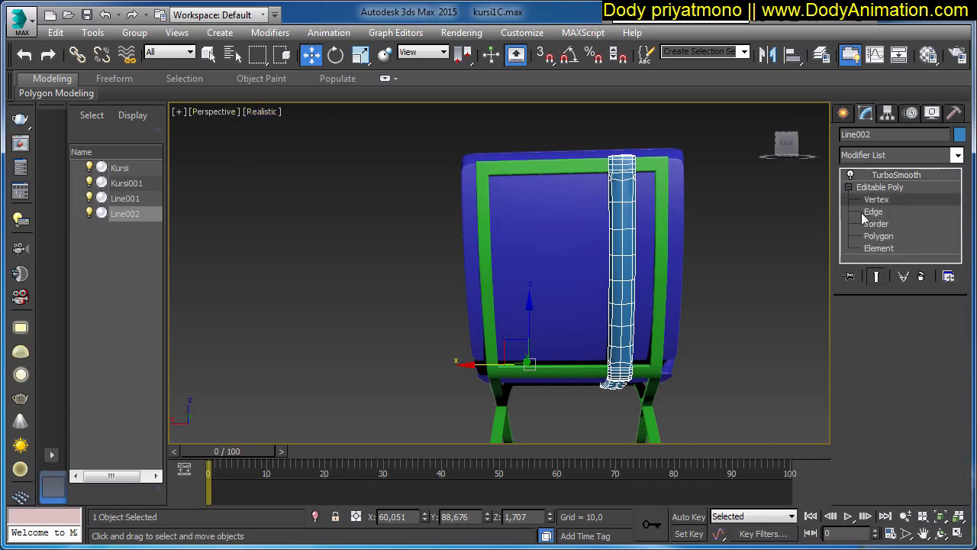
left_click_drag(557, 167, 733, 427)
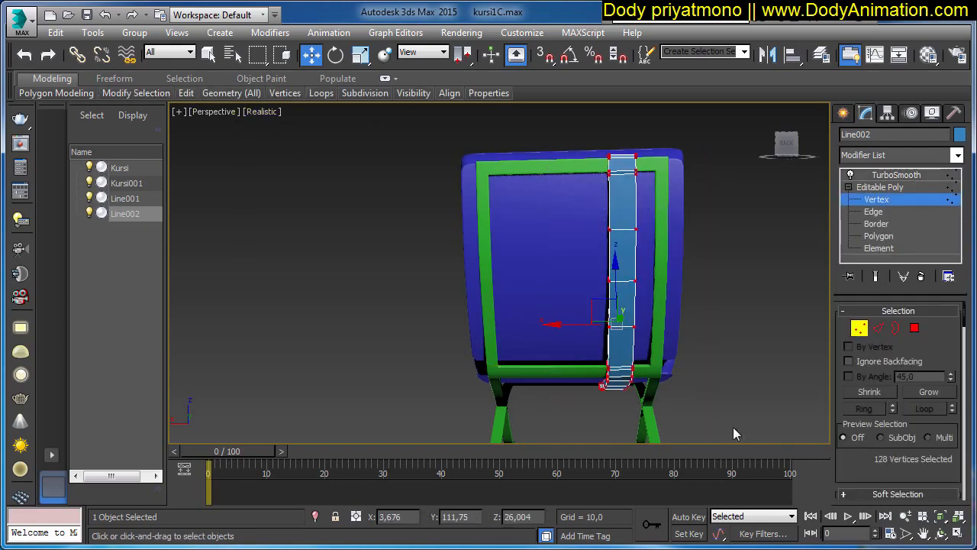
middle_click_drag(733, 427, 746, 376, "alt")
key("r")
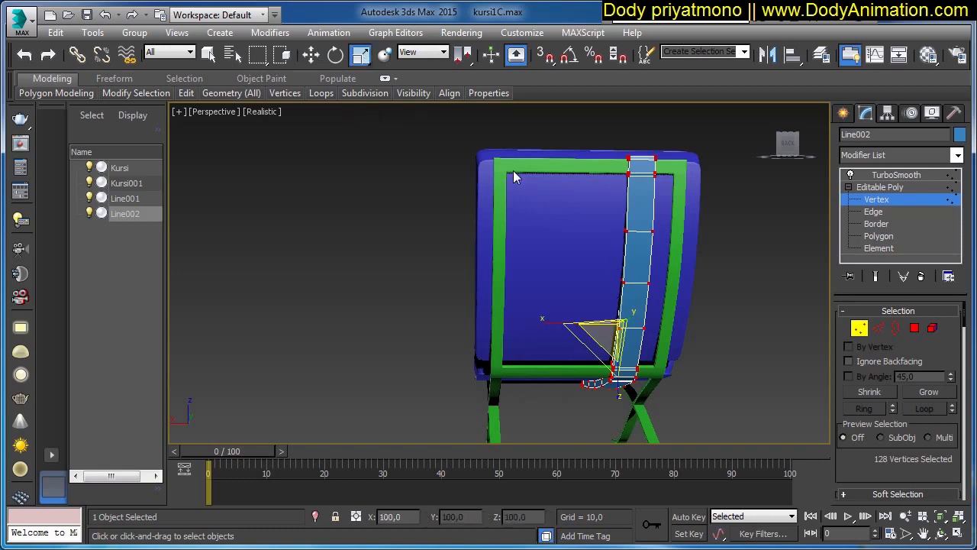
left_click_drag(550, 323, 606, 327)
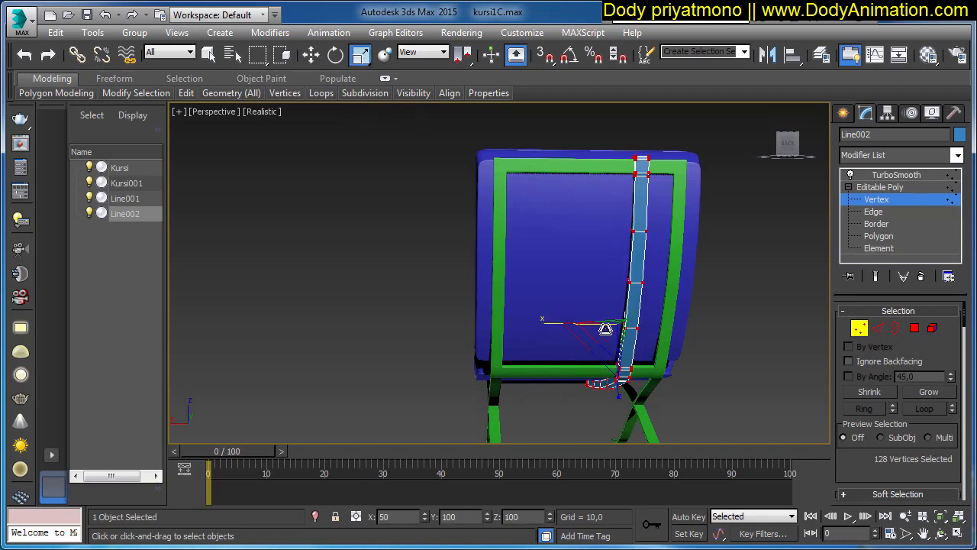
left_click(867, 329)
left_click(774, 263)
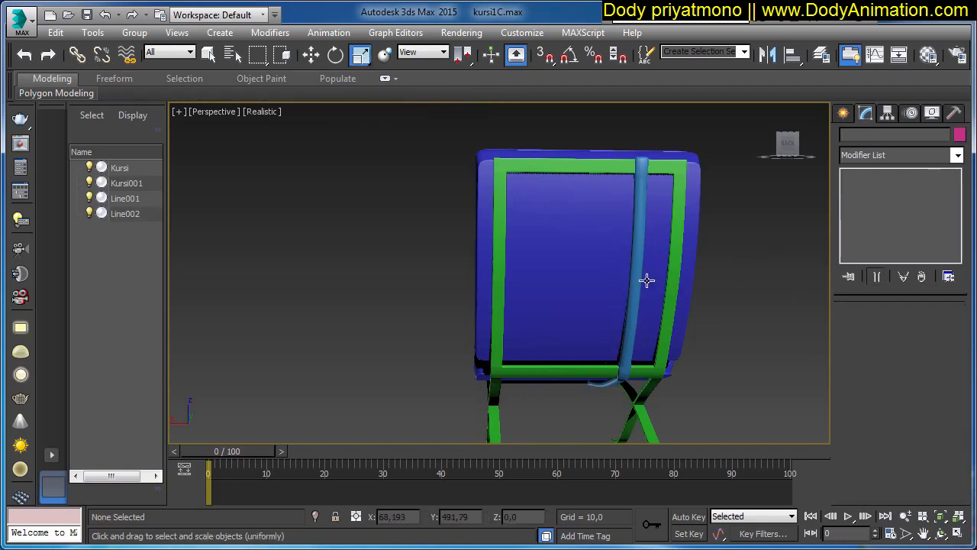
- Move the narrowed strap along X to 51.0, toward the middle of the frame
left_click(646, 281)
right_click(760, 258)
left_click(786, 260)
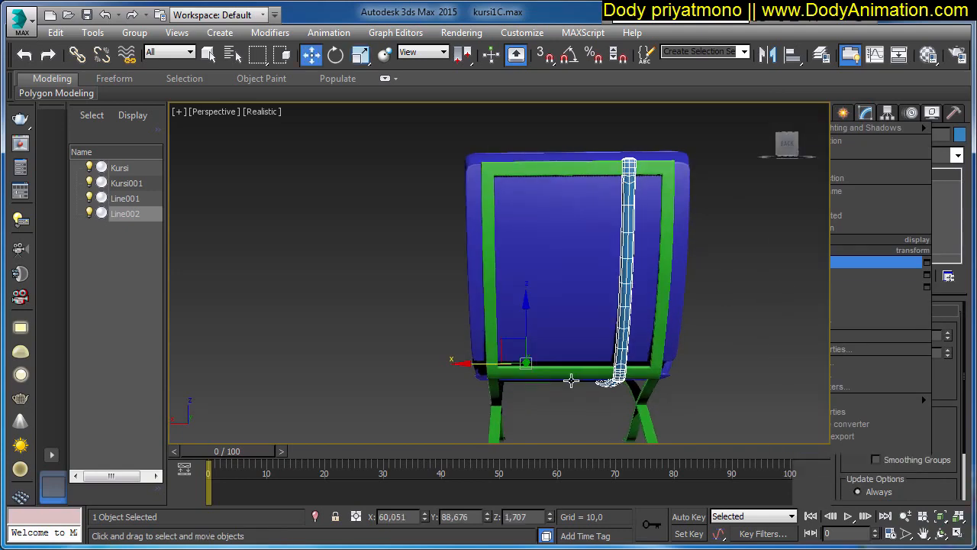
left_click_drag(503, 366, 512, 365)
middle_click_drag(697, 348, 534, 322, "alt")
mouse_move(593, 319)
middle_mouse_down("alt")
mouse_move(731, 383)
mouse_move(578, 312)
mouse_move(586, 297)
mouse_move(590, 319)
mouse_move(623, 355)
middle_mouse_up("alt")
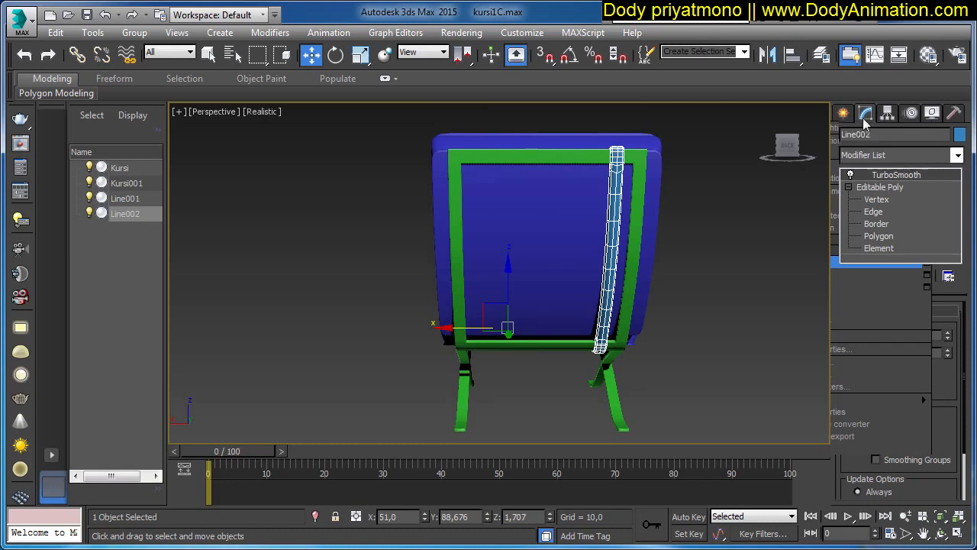
- Center the strap's pivot to the object and leave pivot editing
left_click(908, 114)
left_click(896, 114)
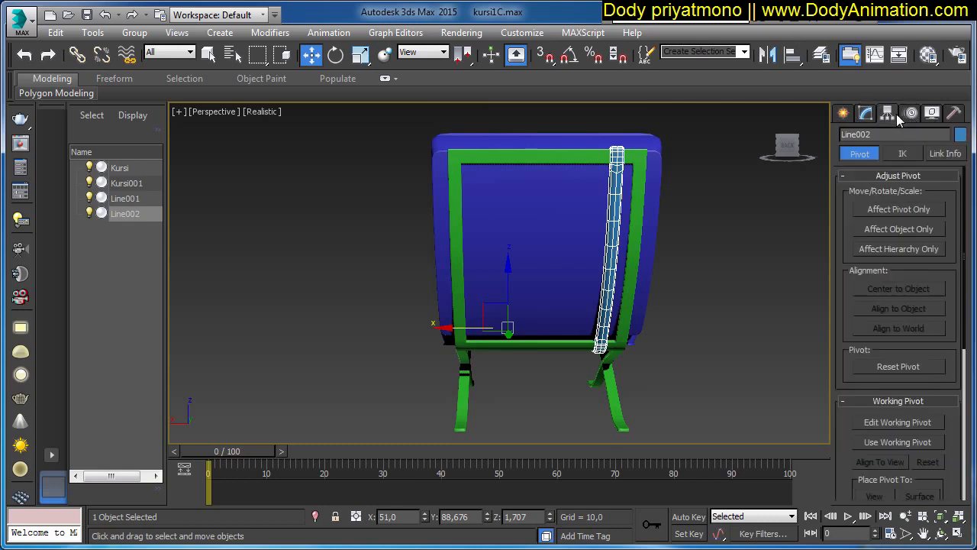
left_click(892, 210)
left_click(886, 287)
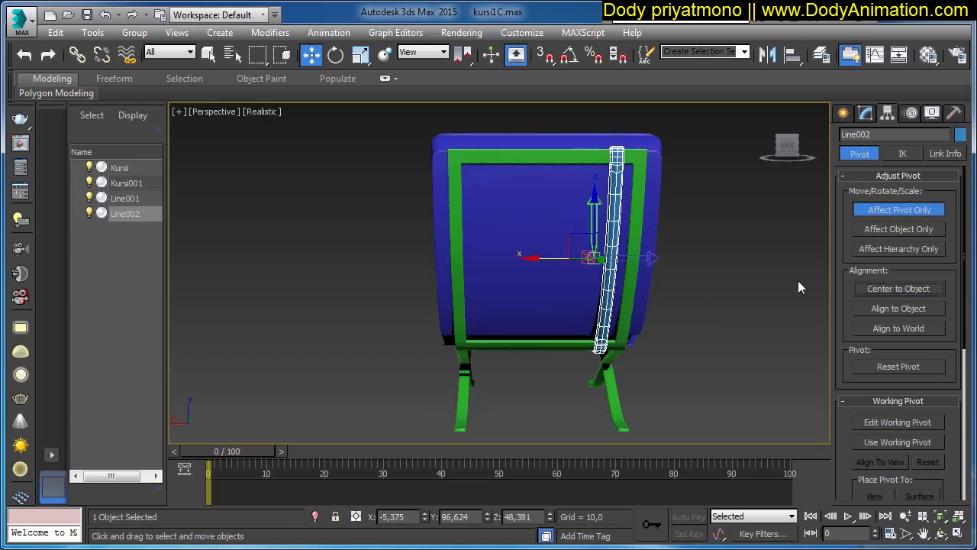
left_click(857, 210)
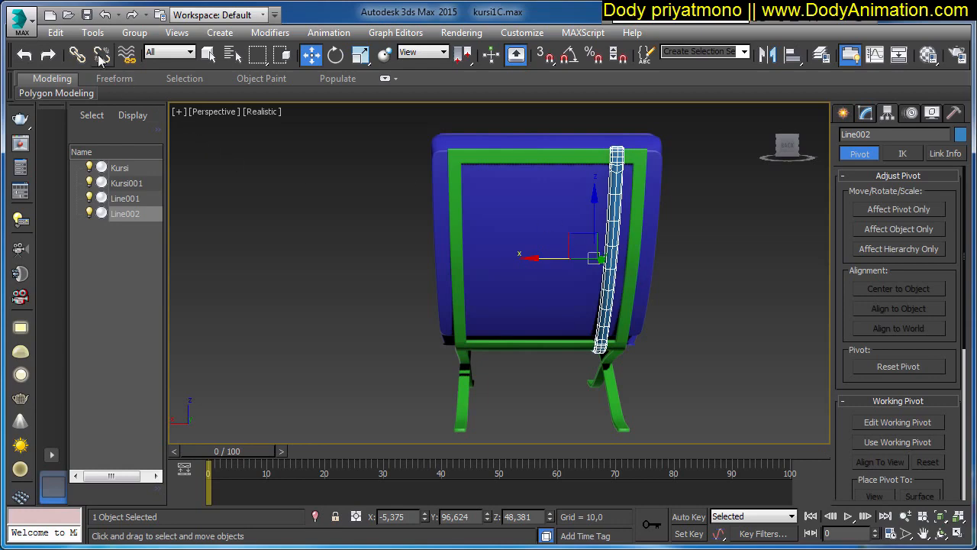
- Start an Array of the strap with its live preview turned on
left_click(92, 32)
left_click(115, 289)
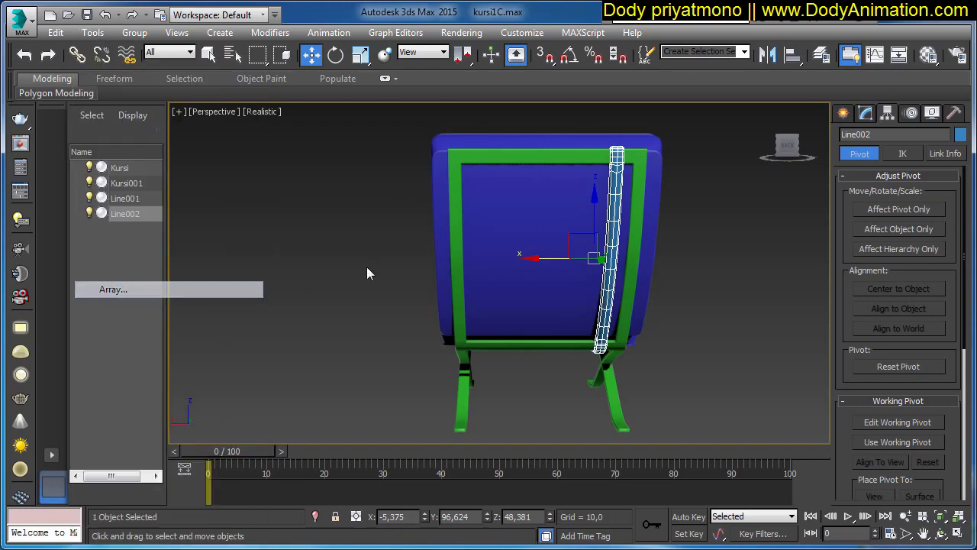
left_click_drag(486, 147, 261, 136)
left_click(429, 329)
left_click_drag(368, 149, 339, 139)
- Set the array's incremental X move to 7 units
left_click(72, 203)
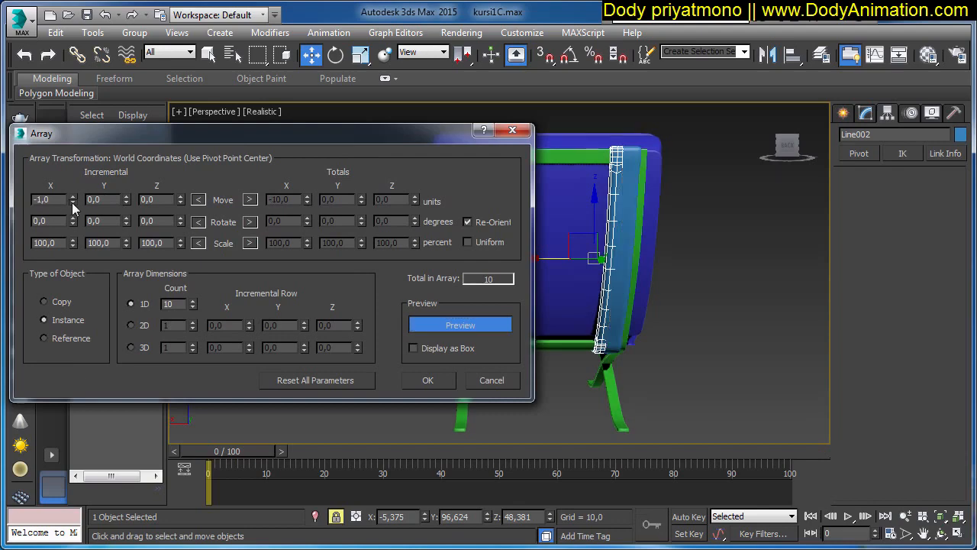
left_click(73, 196)
left_click(73, 196)
left_click(73, 196)
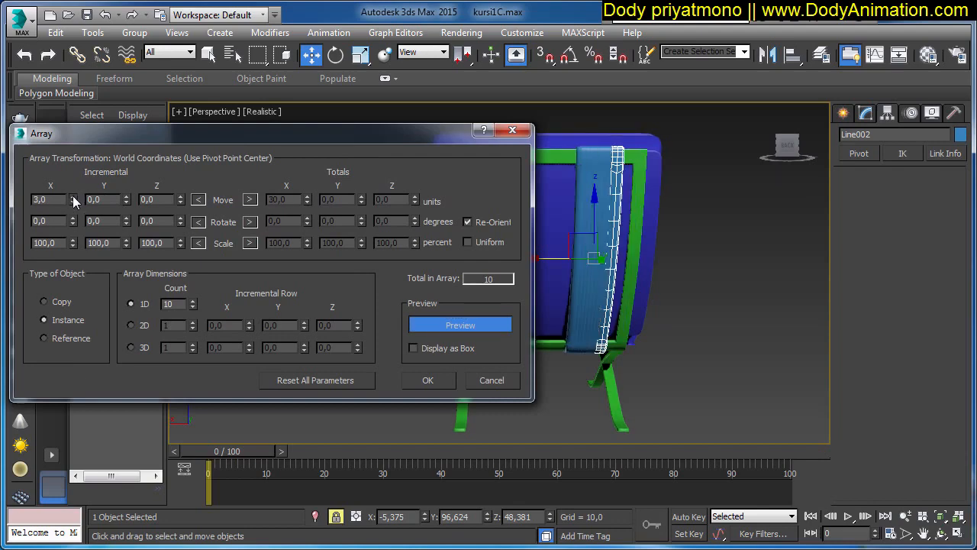
left_click(73, 197)
left_click(74, 196)
left_click(73, 196)
left_click_drag(281, 146, 650, 358)
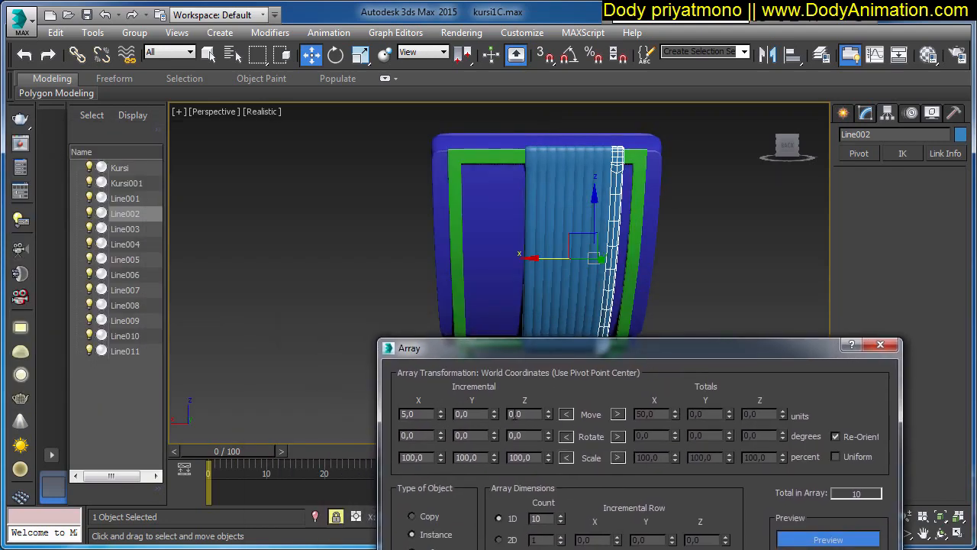
left_click(441, 410)
left_click(440, 409)
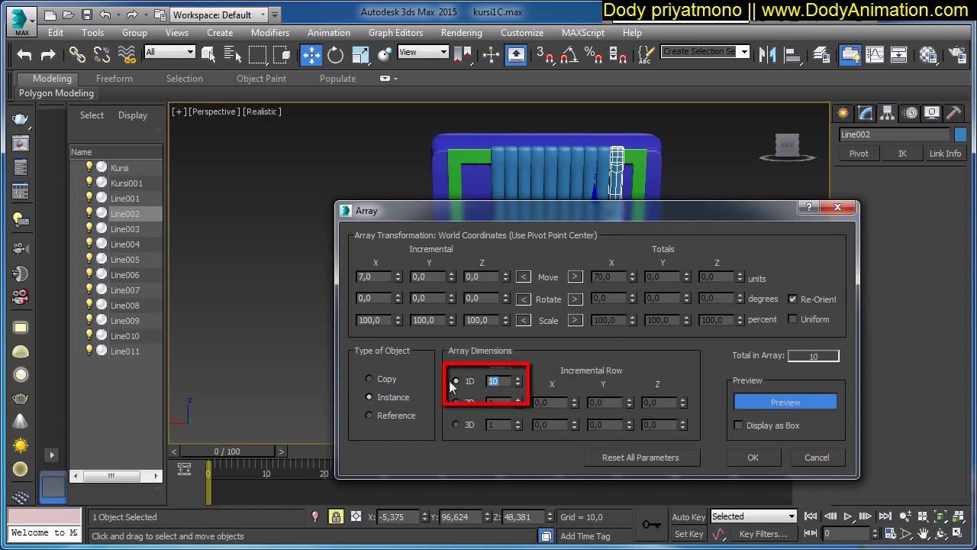
- Set the array's 1D count to 7
type("7")
key("Return")
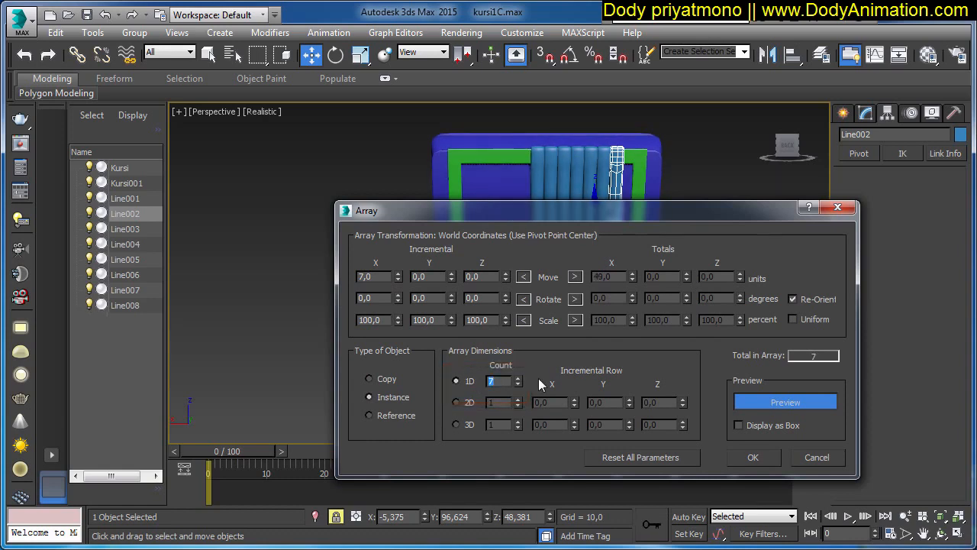
left_click_drag(714, 210, 764, 259)
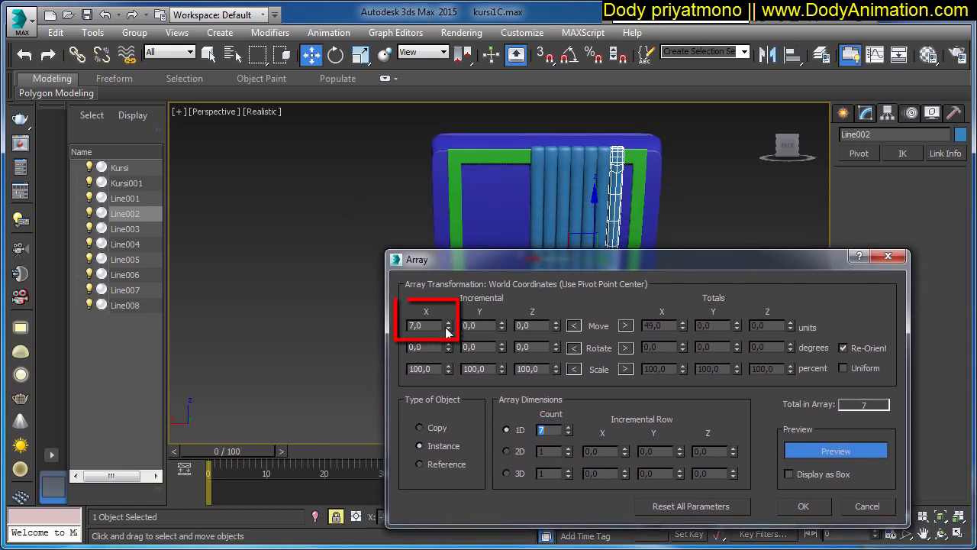
- Set the array's incremental X move to 12 units and create the instanced straps across the frame
left_click(448, 329)
left_click(449, 324)
left_click(449, 324)
left_click(448, 323)
left_click(448, 324)
left_click(448, 324)
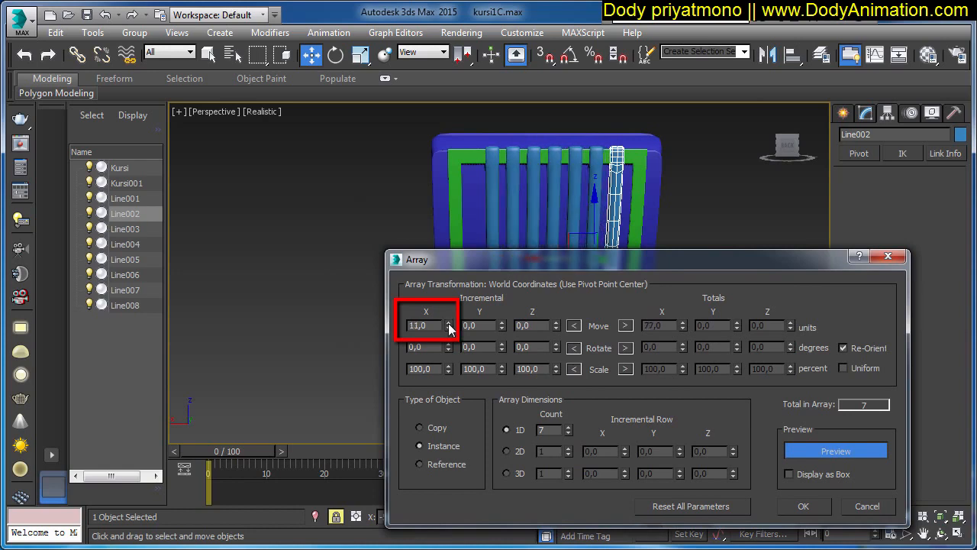
left_click(449, 323)
left_click(449, 324)
left_click(448, 329)
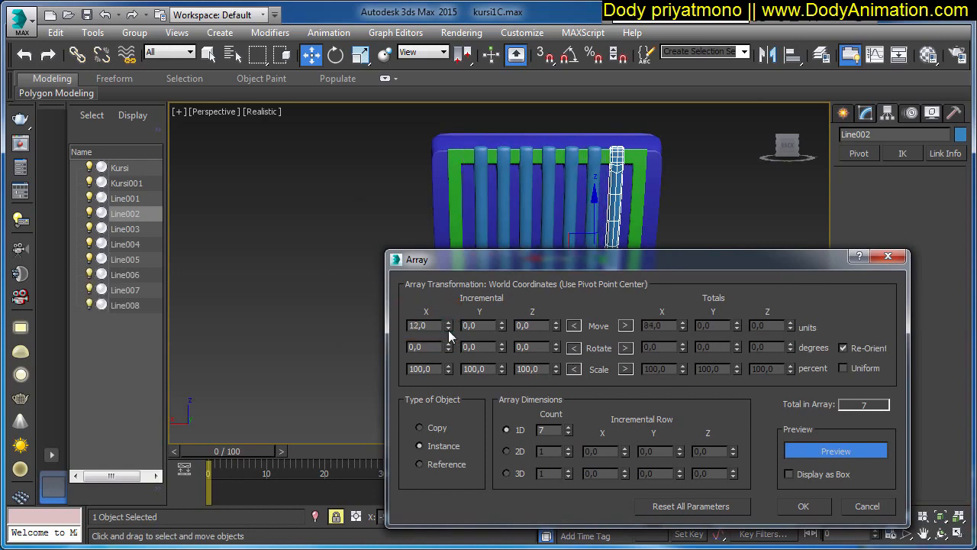
left_click_drag(603, 262, 522, 195)
left_click(722, 438)
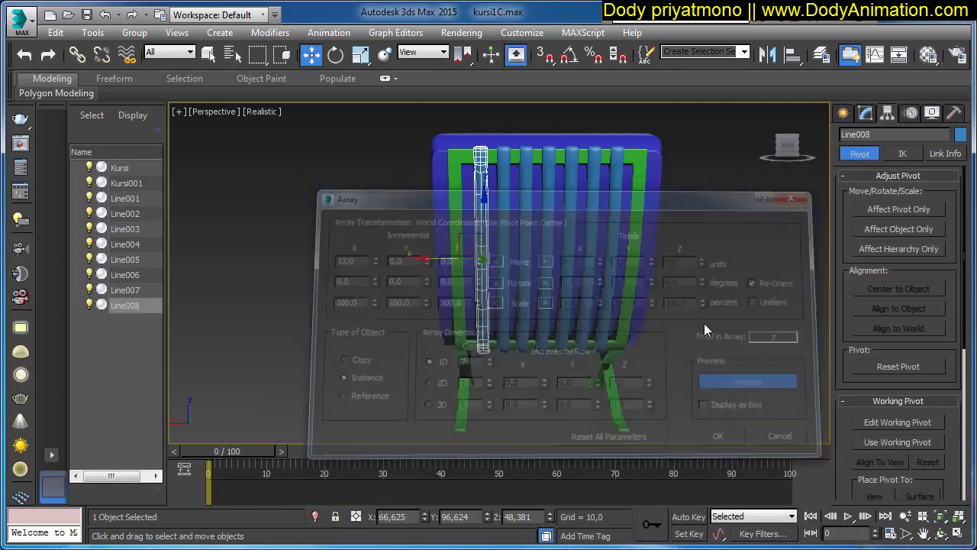
middle_click_drag(602, 283, 632, 339, "alt")
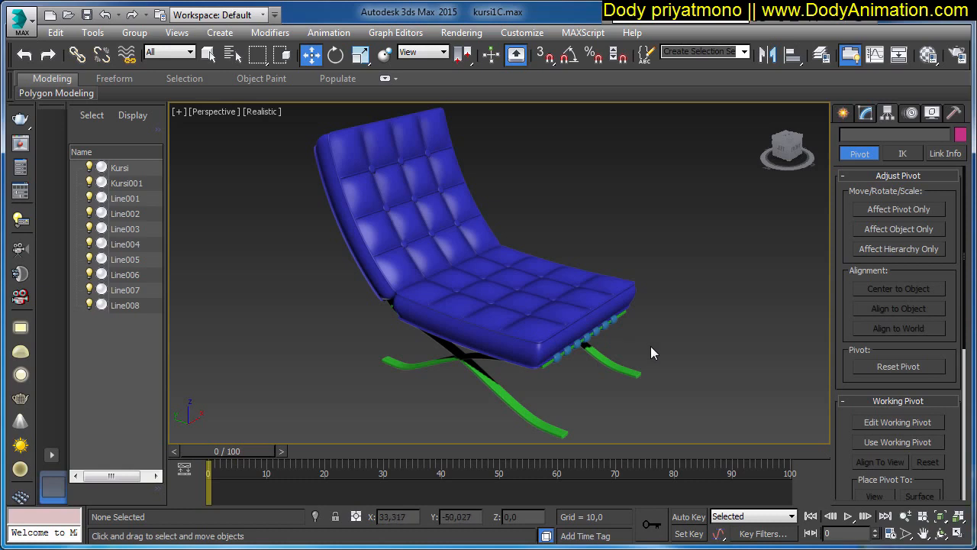
middle_click_drag(626, 354, 640, 354, "alt")
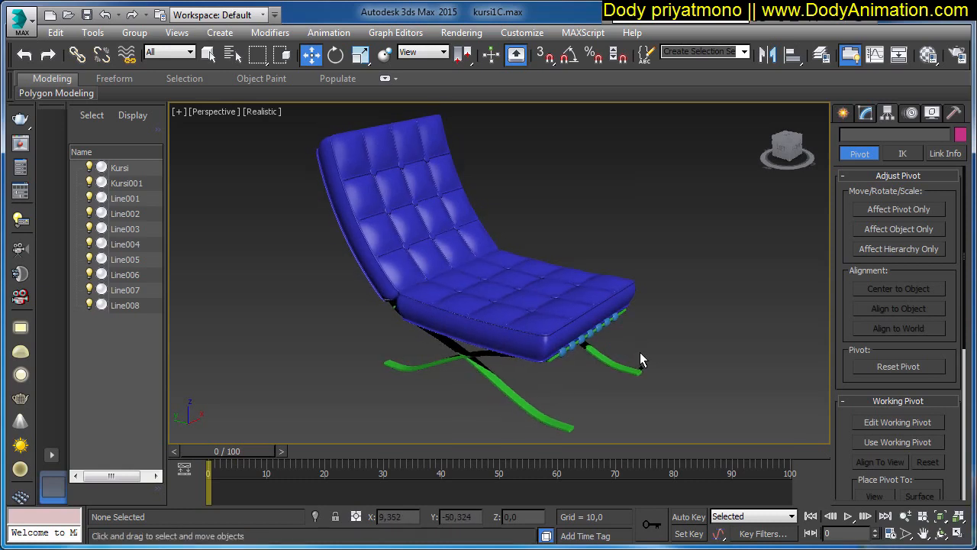